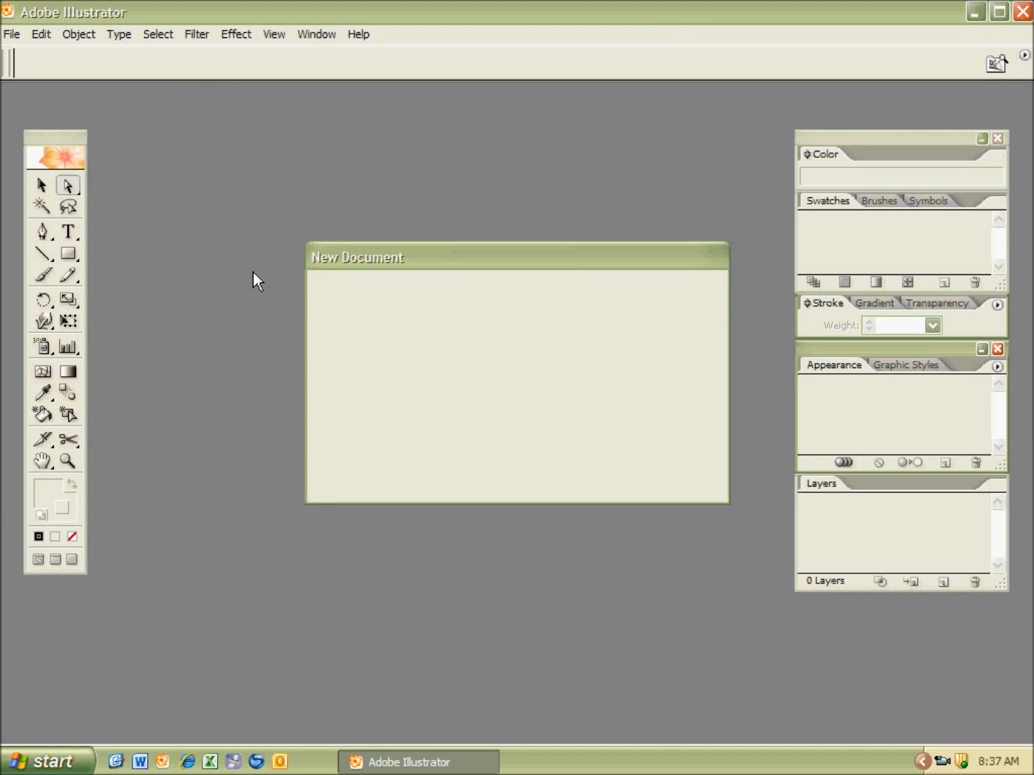
Step: Create a letter-size portrait document in CMYK color, measured in inches and named Type KSF
text(Type KSF)
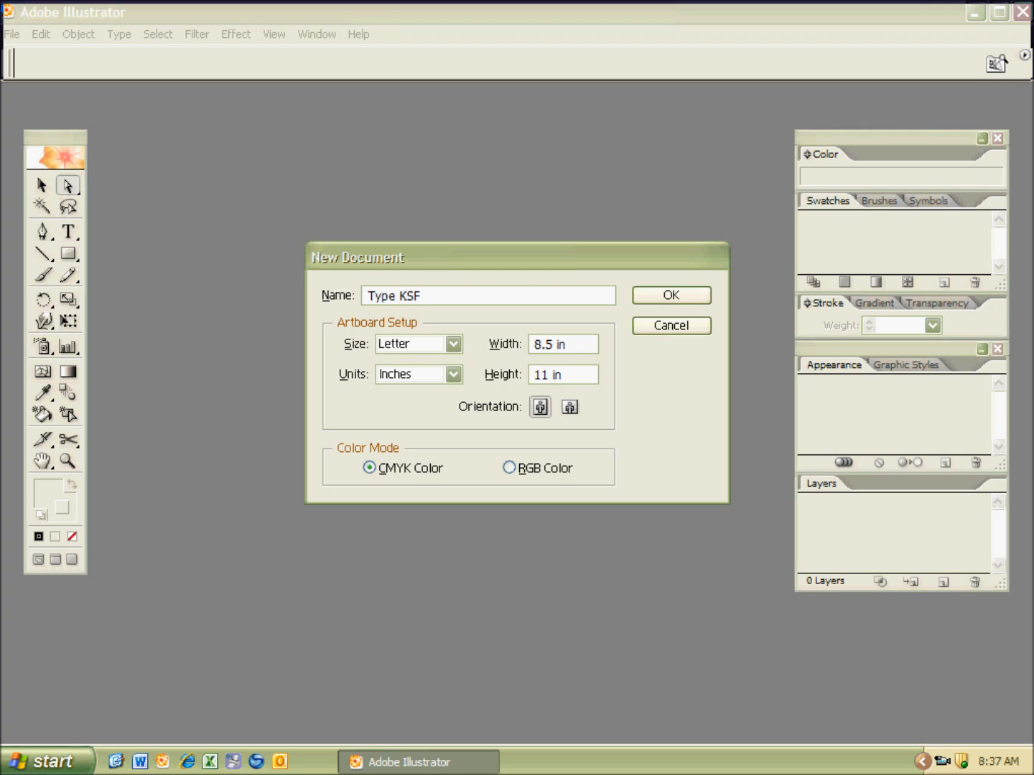
key(Return)
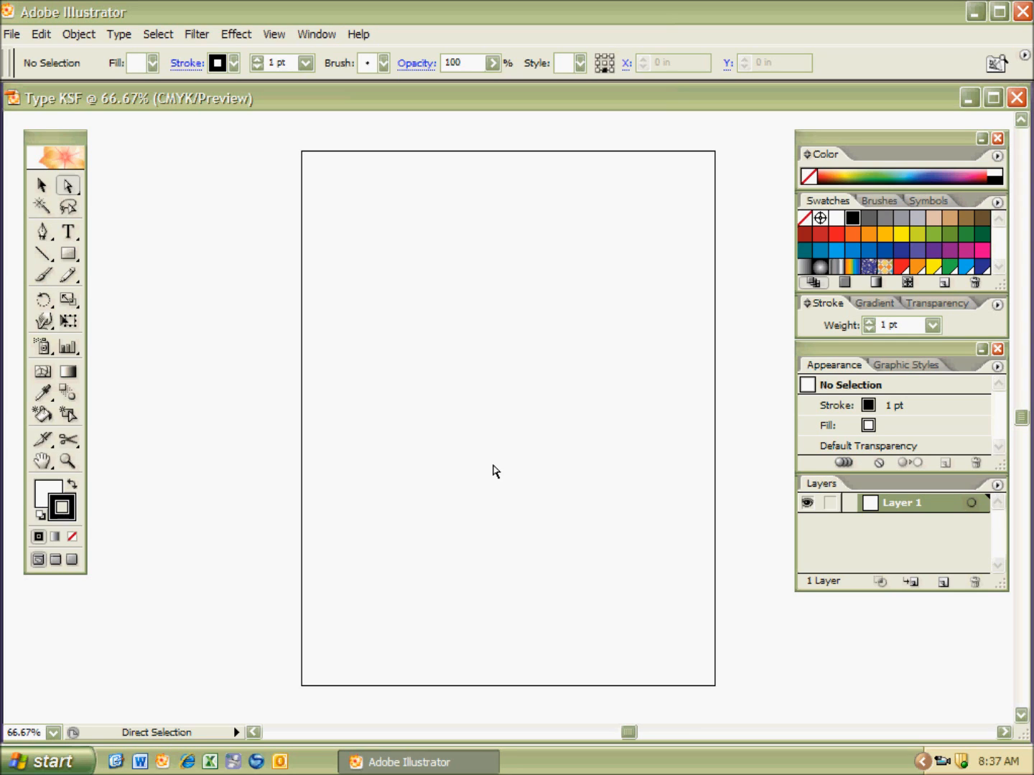
Step: Draw a circle about 7.5 in across near the middle of the page, with a 1 pt black stroke and no fill
key(l)
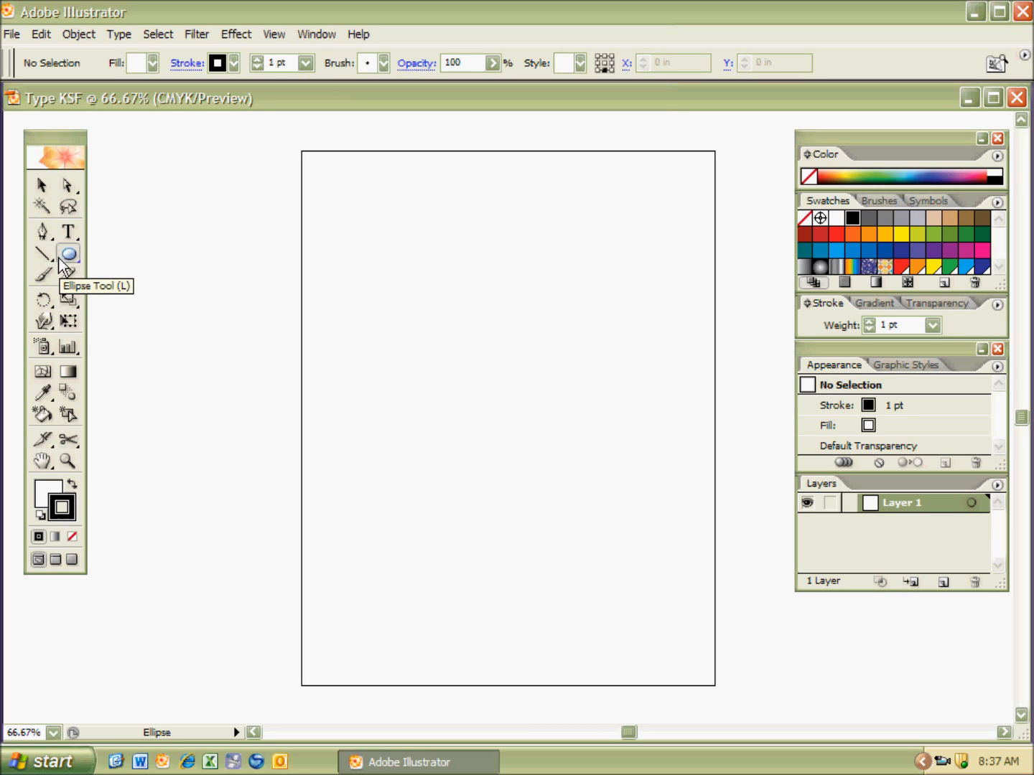
mouse_move(438, 306)
mouse_down()
mouse_move(583, 475)
mouse_move(646, 519)
mouse_move(612, 468)
mouse_move(703, 578)
mouse_up()
key(alt)
key(space)
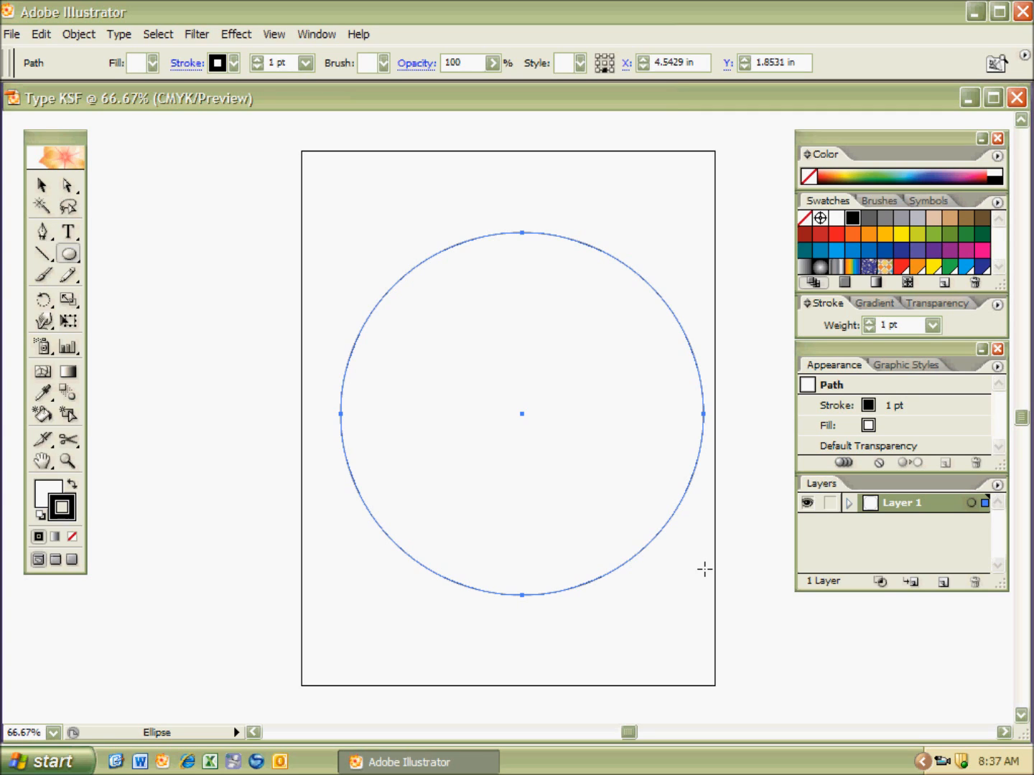
key(x)
key(slash)
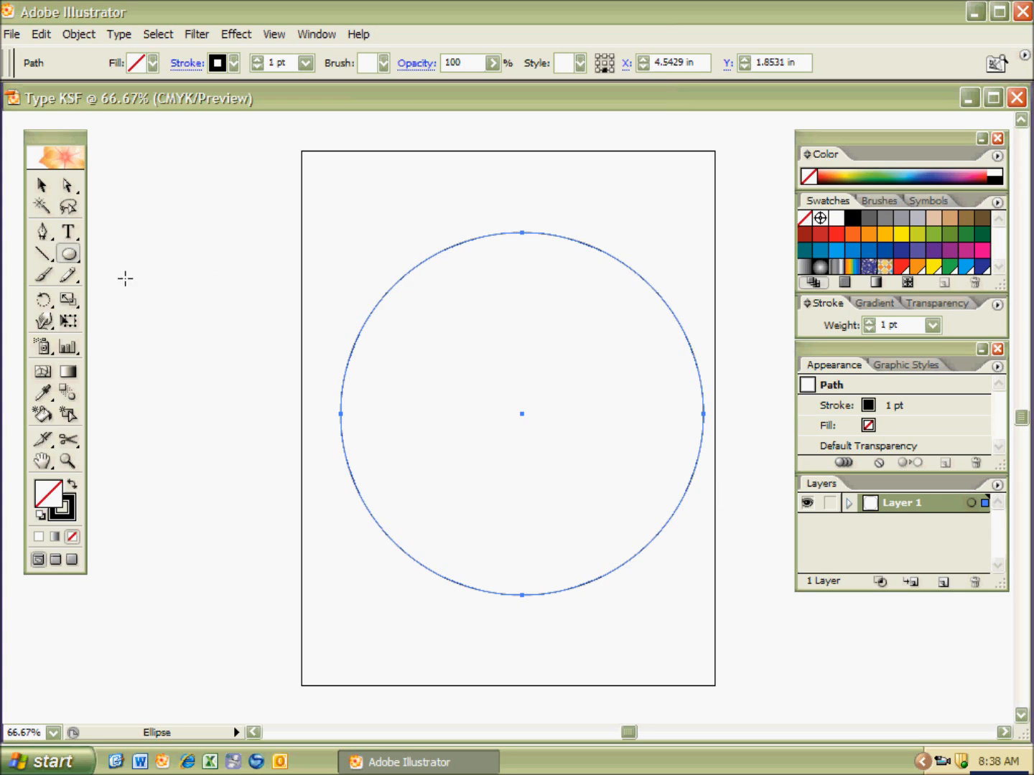
Step: Detach the type tools as a floating palette and place it just above the page, with the document at 50% zoom
drag(68, 232, 234, 244)
drag(157, 234, 504, 127)
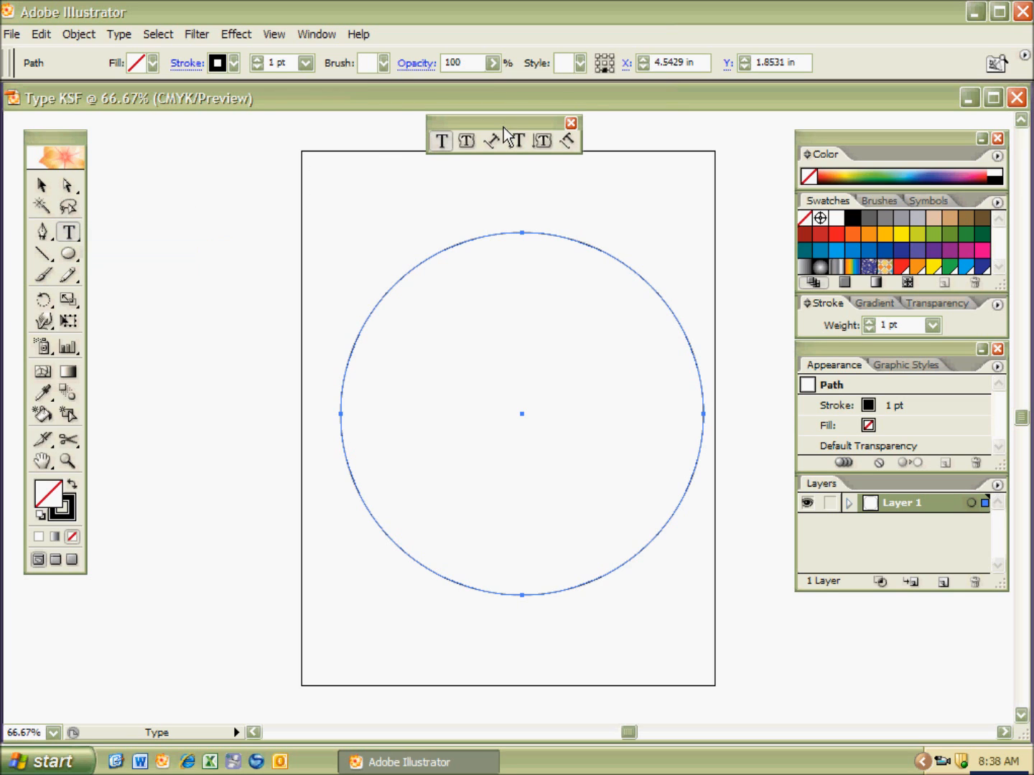
key(ctrl+minus)
drag(495, 121, 495, 157)
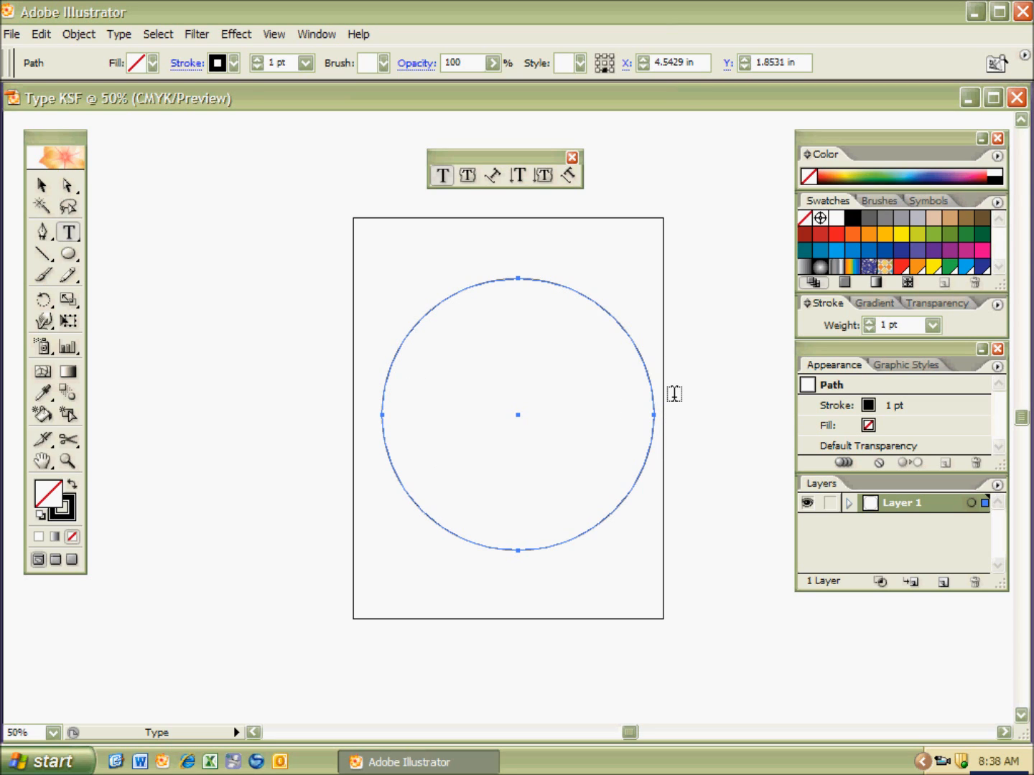
Step: Place repeated placeholder letters ("dsfdsf…") along the circle with the Type on a Path tool, starting at the circle's leftmost point
click(493, 178)
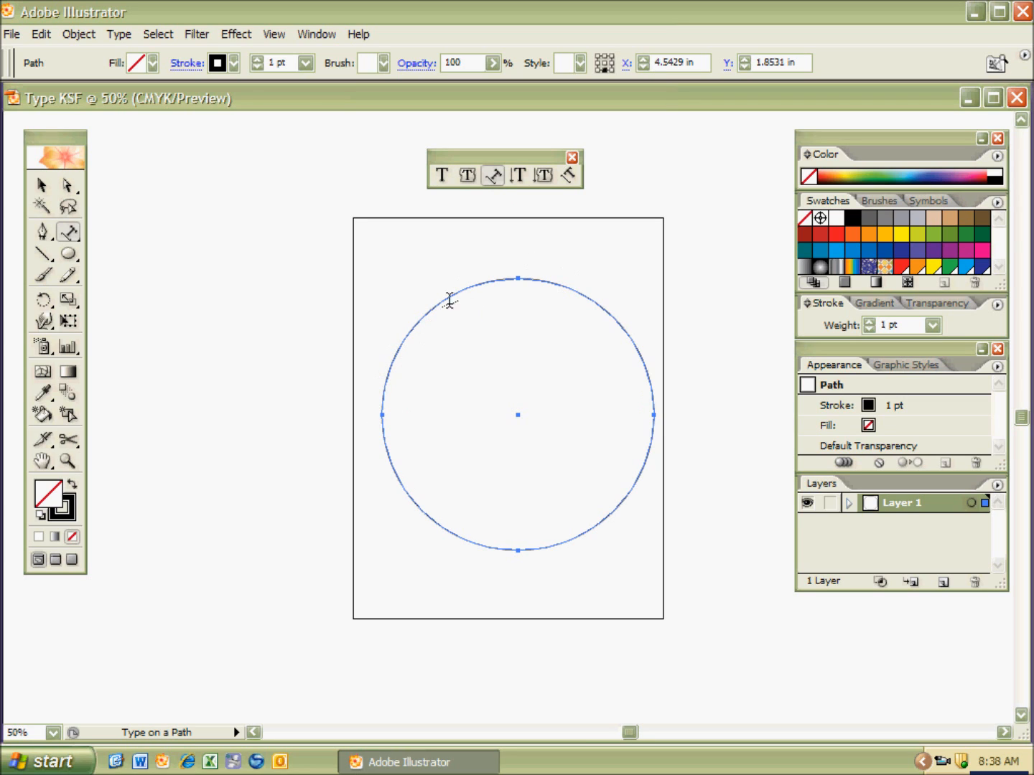
click(382, 408)
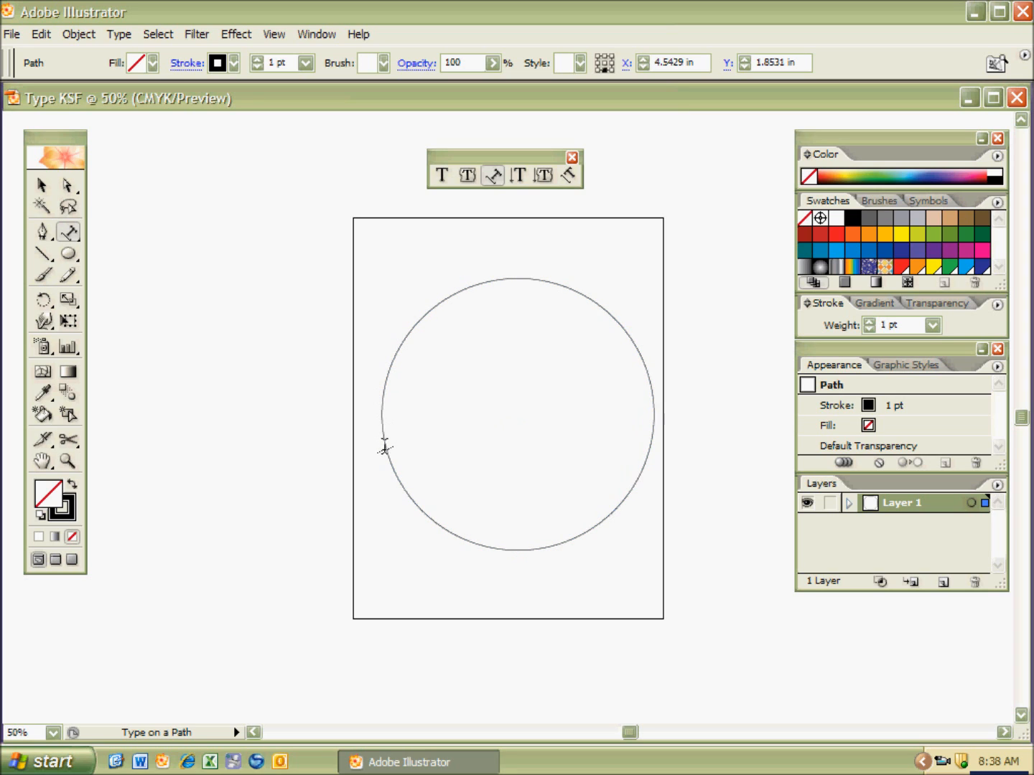
text(asdfasdfasdfasdfasdfasdf)
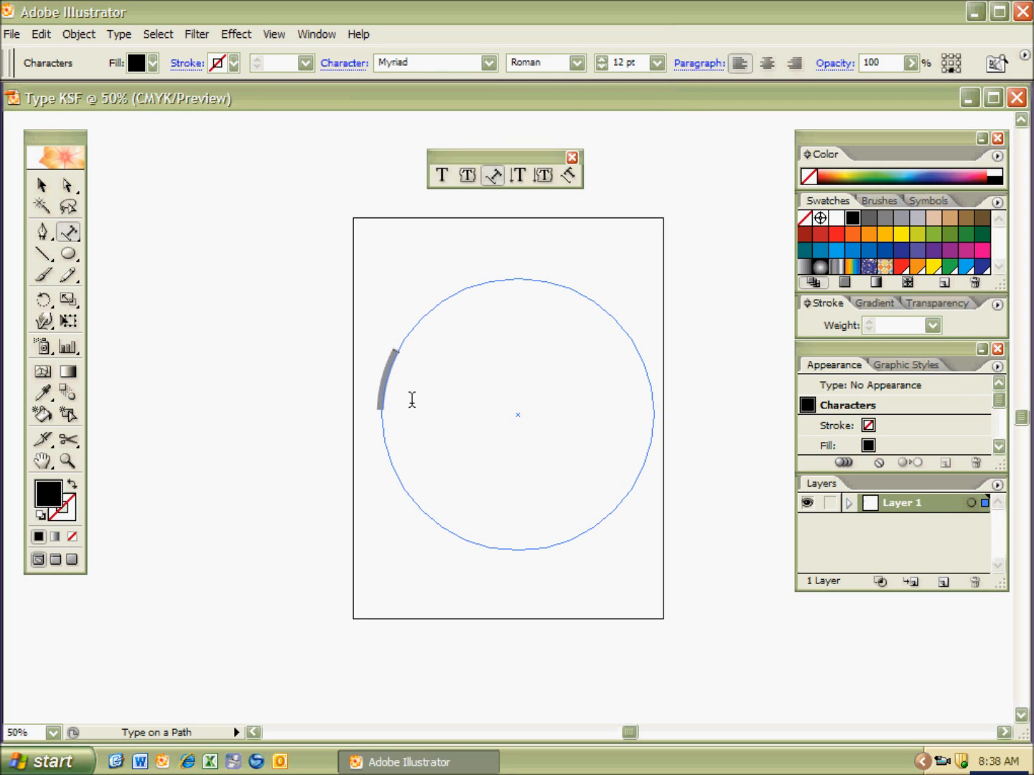
Step: Set the font size of all the text on the circle to 72 pt
drag(402, 341, 379, 408)
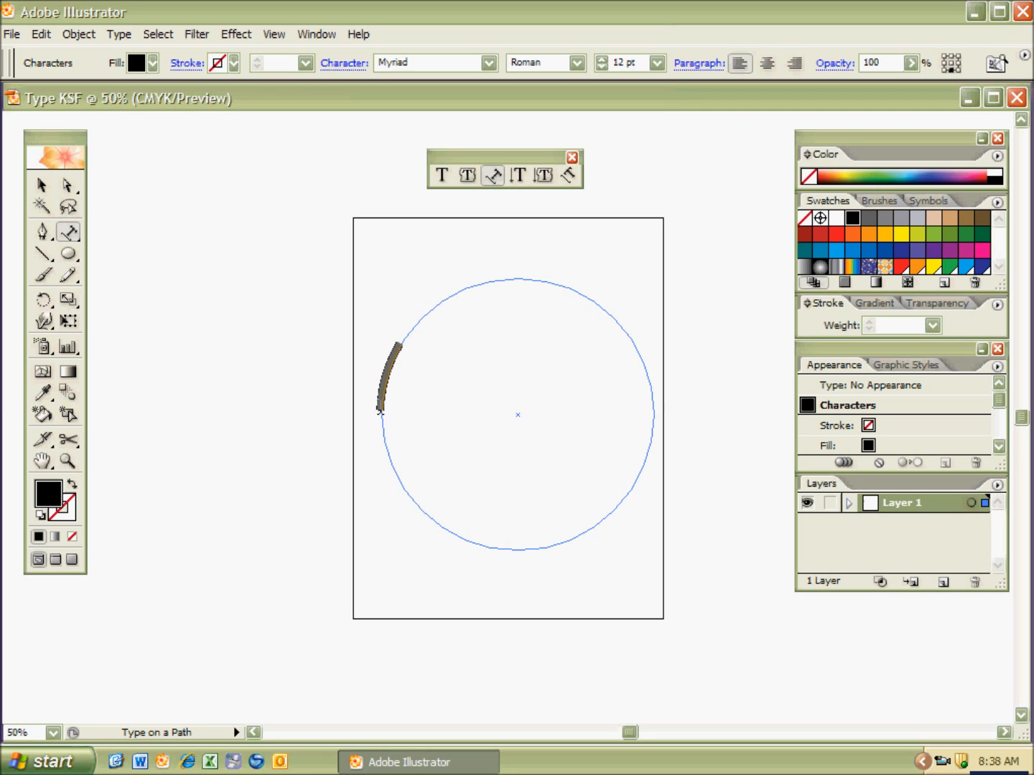
click(657, 62)
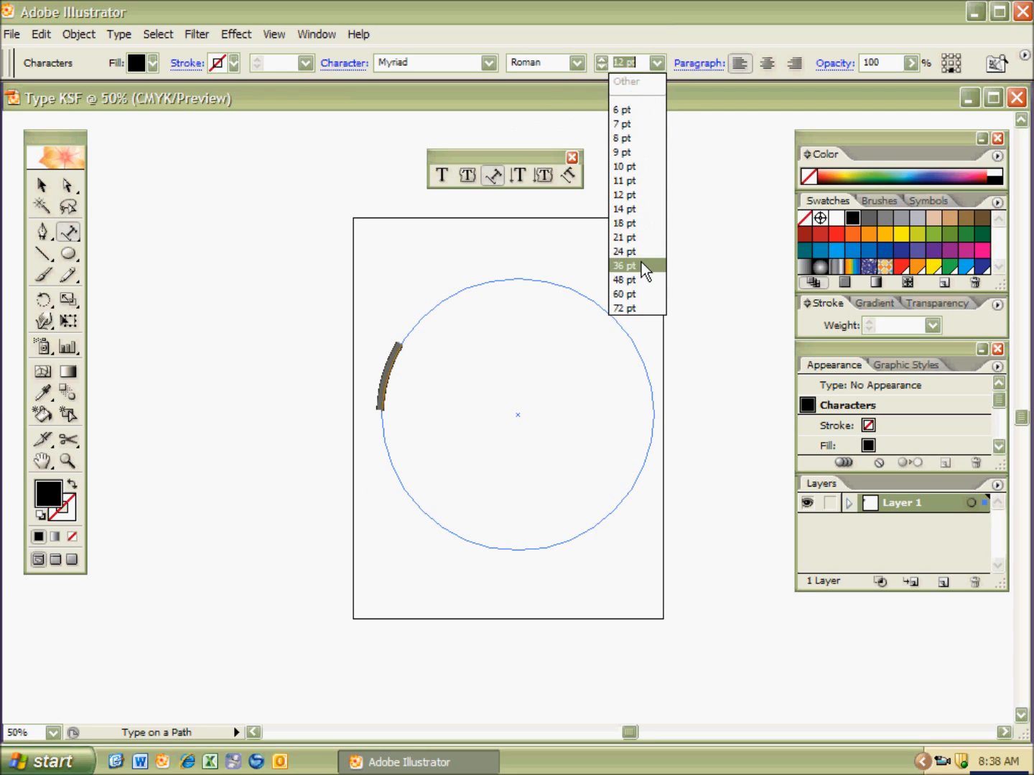
click(644, 308)
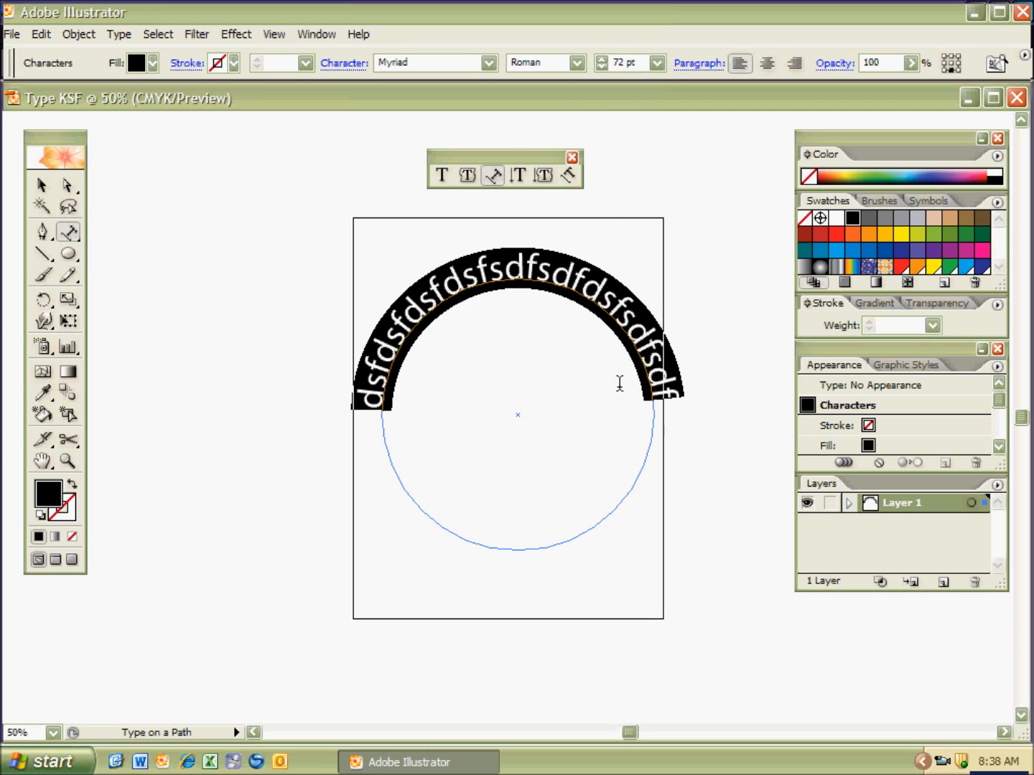
Step: Extend the placeholder text with more repeated letters until it runs around the whole circle
click(661, 403)
text(dfdsfsdfsdf)
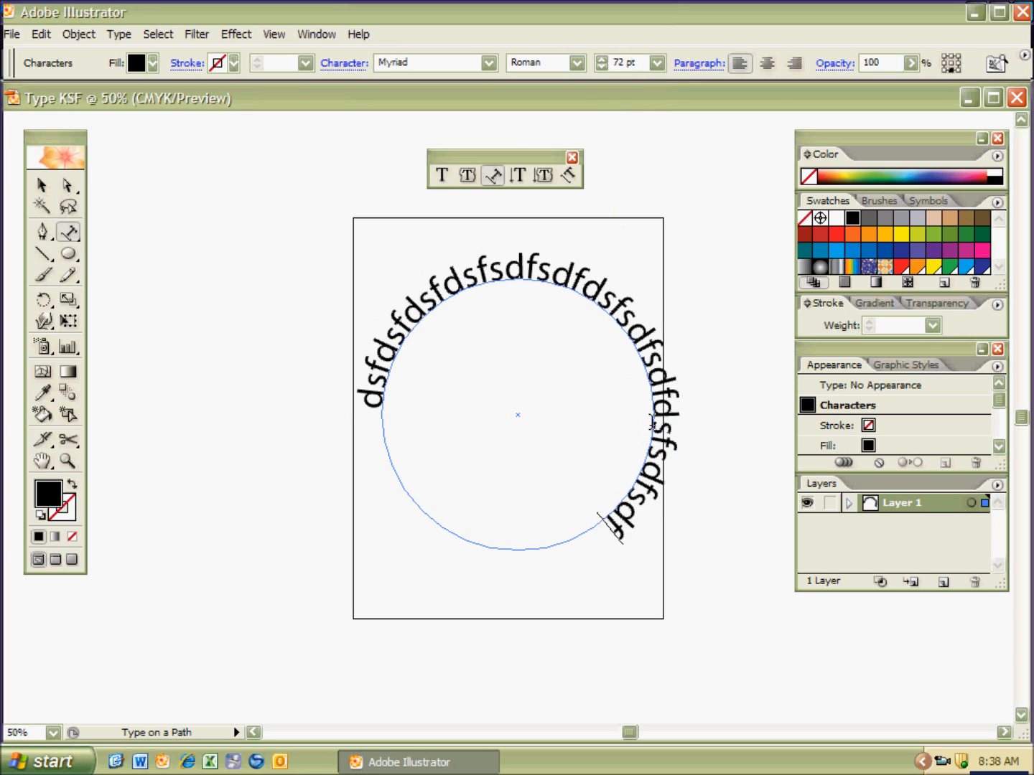
text(sdfsdfsdfsdfsdfsdf)
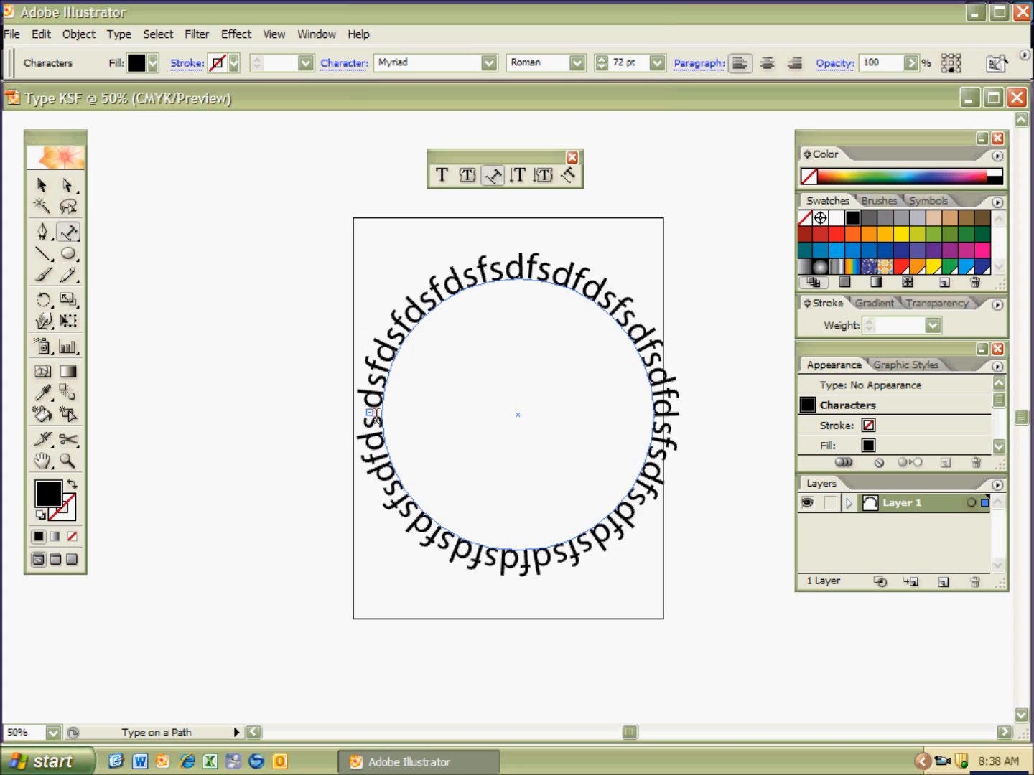
Step: Delete characters from the end of the circular text until it covers only the upper arc of the circle
key(BackSpace)
key(BackSpace)
key(BackSpace)
key(BackSpace)
key(BackSpace)
key(BackSpace)
key(BackSpace)
key(BackSpace)
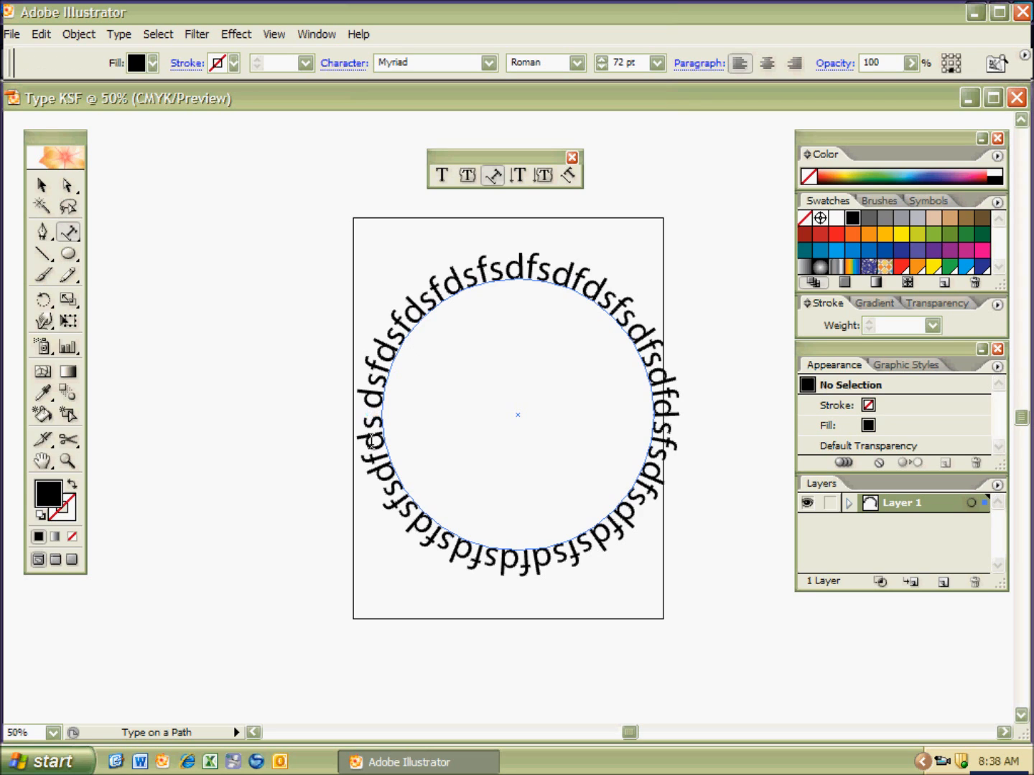
key(BackSpace)
key(BackSpace)
key(BackSpace)
key(BackSpace)
key(BackSpace)
key(BackSpace)
key(BackSpace)
key(BackSpace)
key(BackSpace)
key(BackSpace)
key(BackSpace)
key(BackSpace)
key(BackSpace)
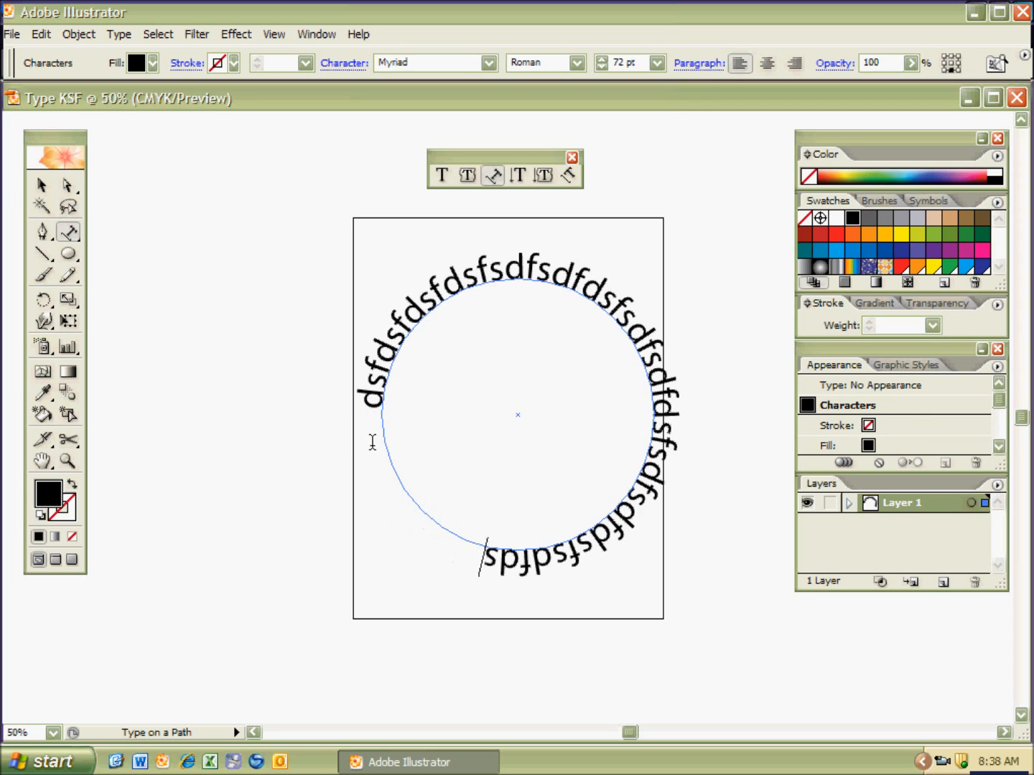
key(BackSpace)
key(BackSpace)
key(BackSpace)
key(BackSpace)
key(BackSpace)
key(BackSpace)
key(BackSpace)
key(BackSpace)
key(BackSpace)
key(BackSpace)
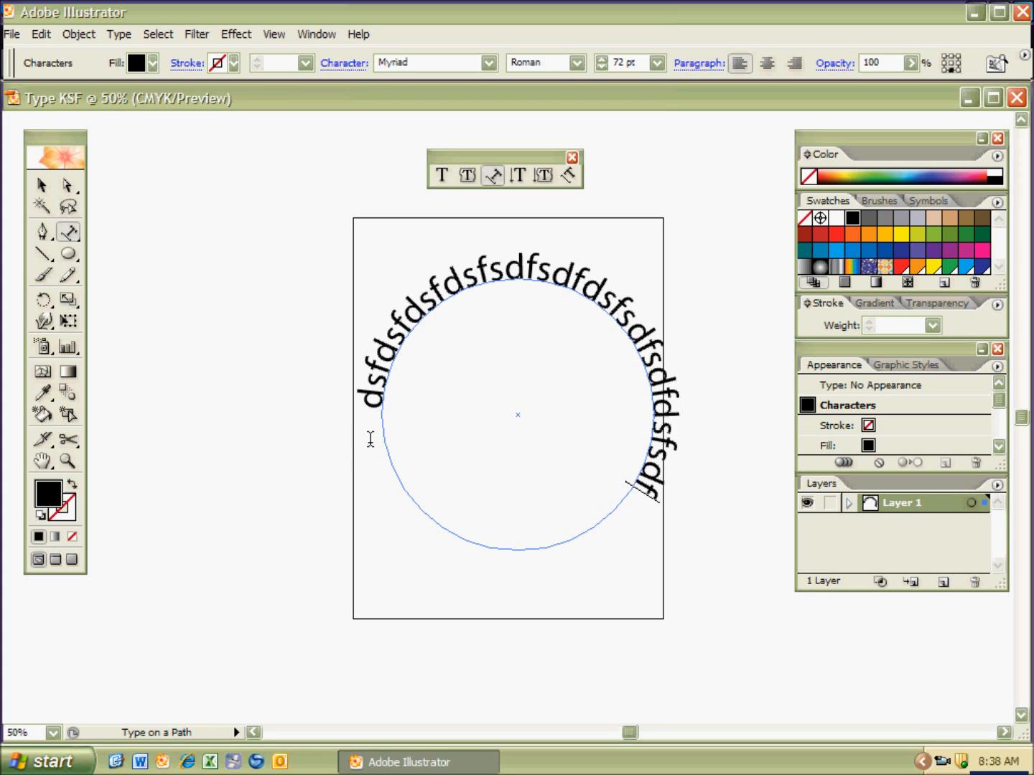
key(BackSpace)
key(BackSpace)
key(BackSpace)
key(BackSpace)
key(BackSpace)
key(BackSpace)
key(BackSpace)
key(BackSpace)
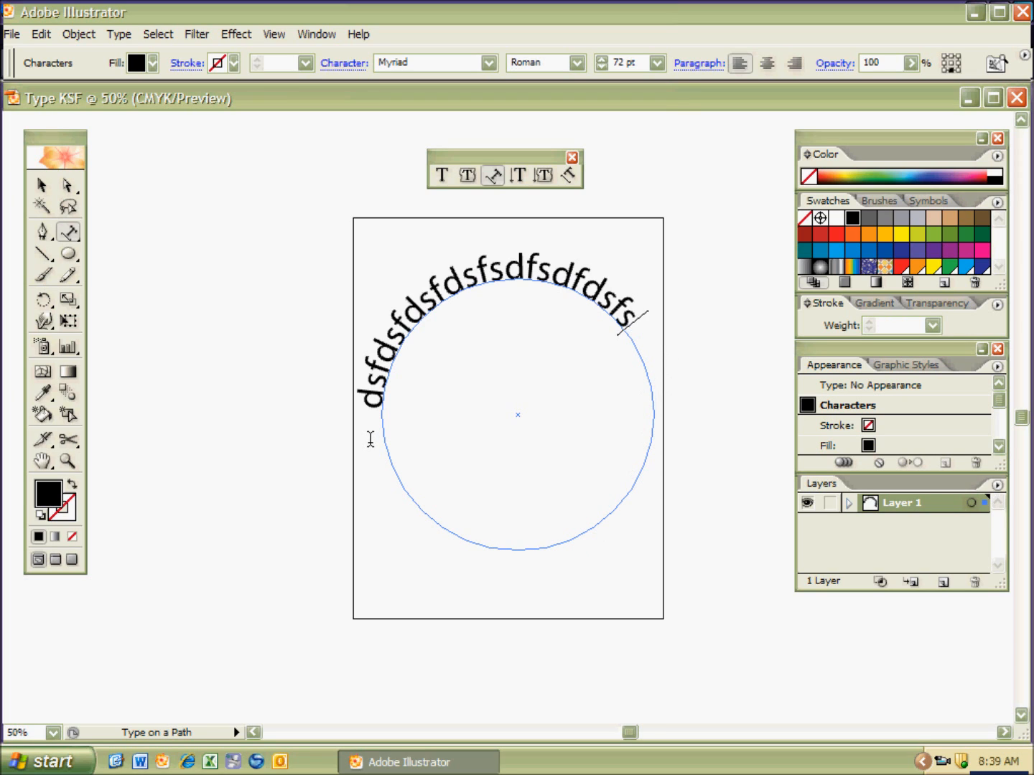
Step: Change the font of the text on the arc to Britannic Bold
drag(595, 294, 359, 400)
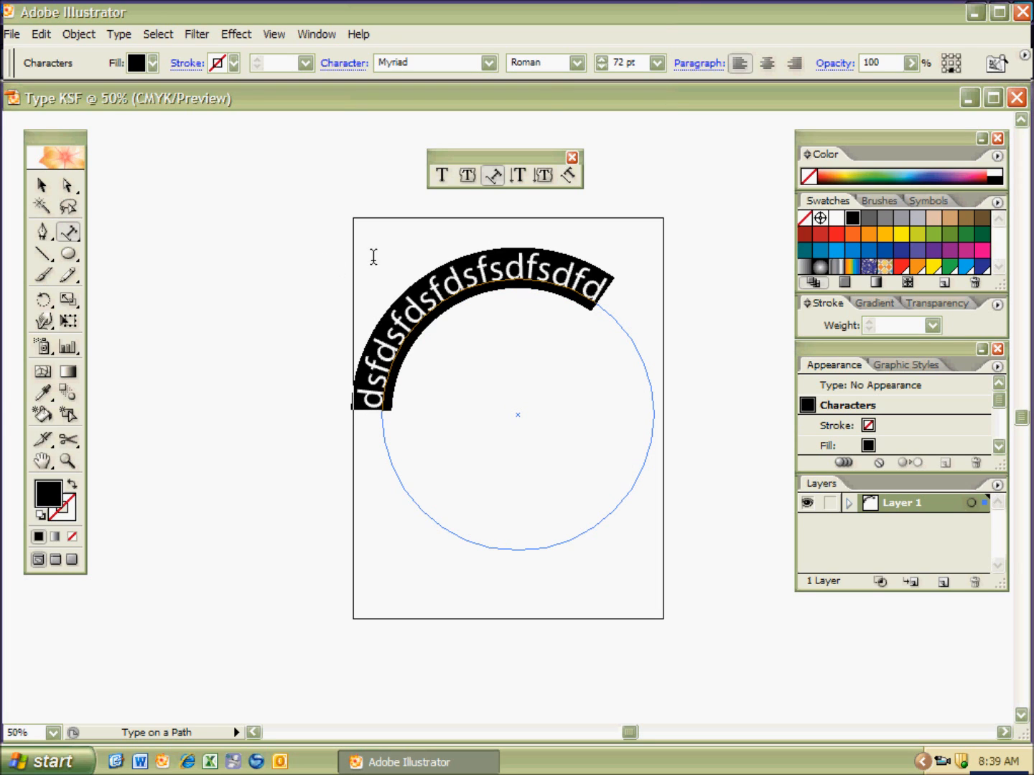
right_click(488, 276)
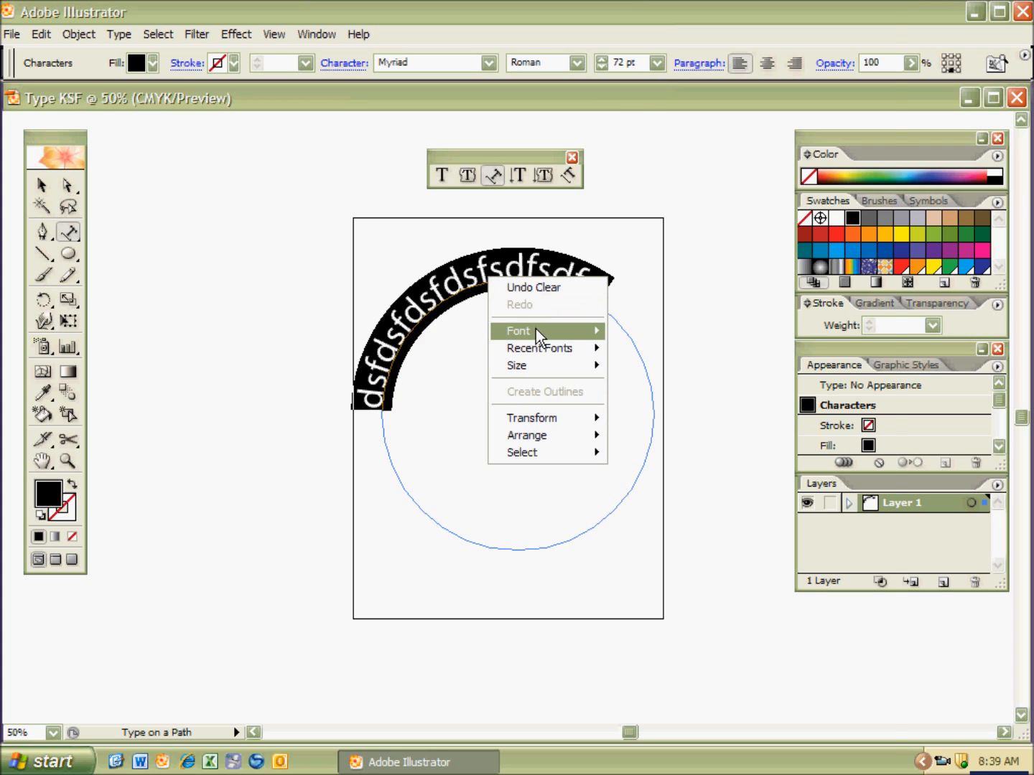
mouse_move(535, 329)
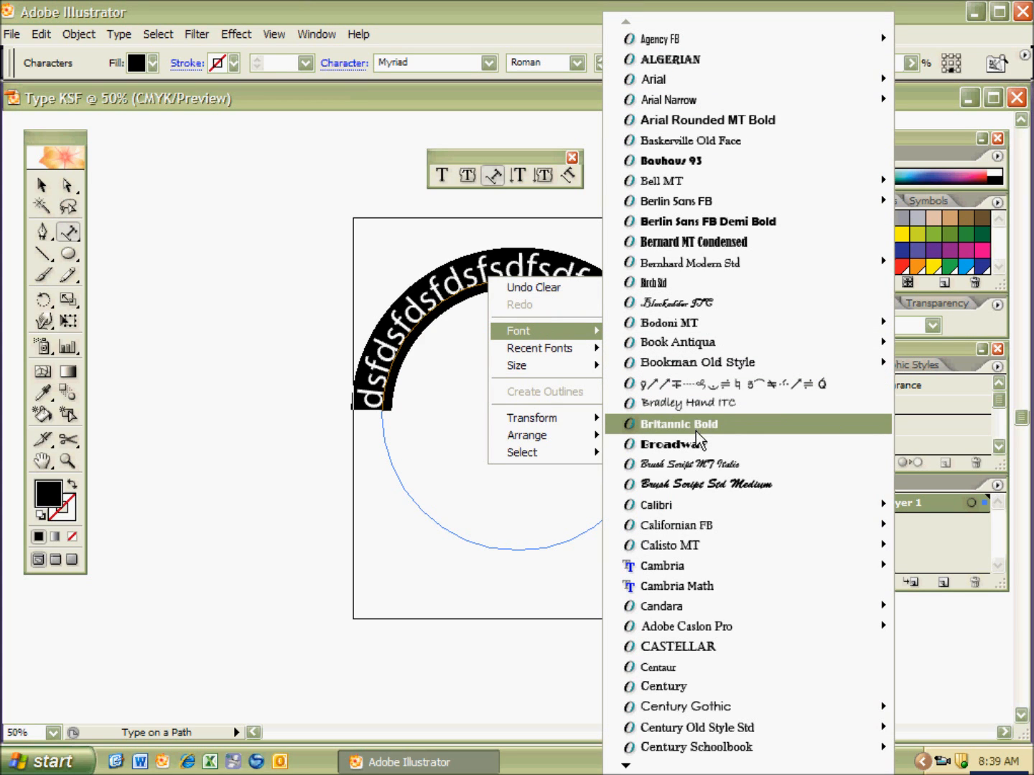
click(688, 438)
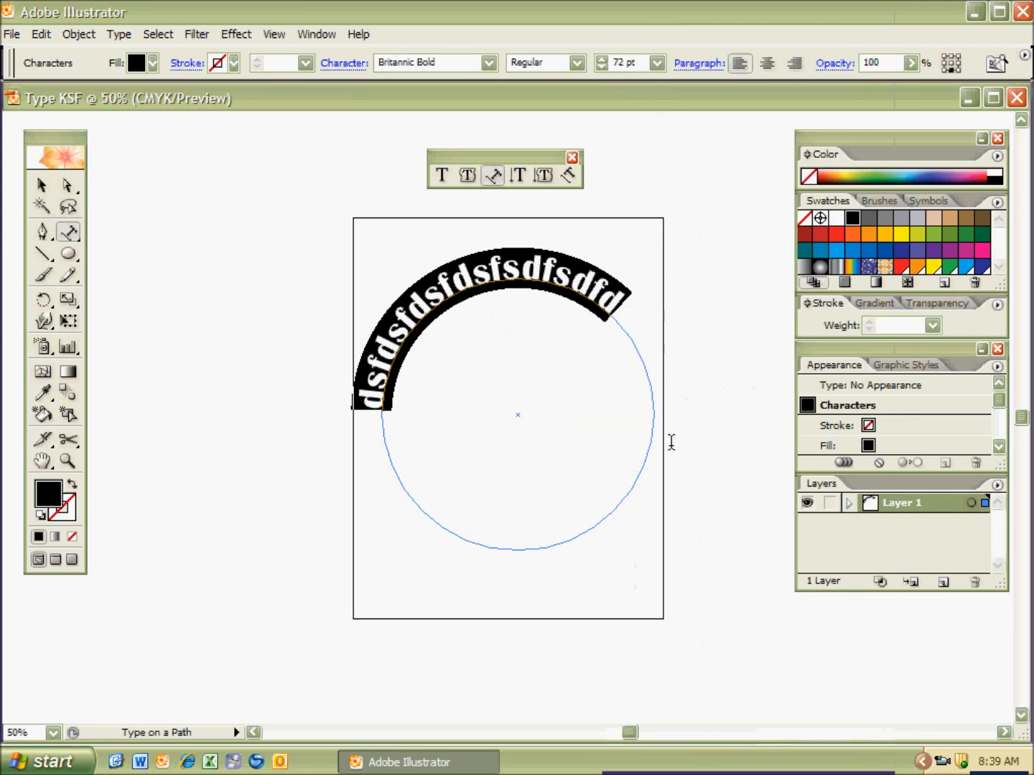
Step: Try shifting the text clockwise along the circle from its starting point, and undo the shift
click(372, 425)
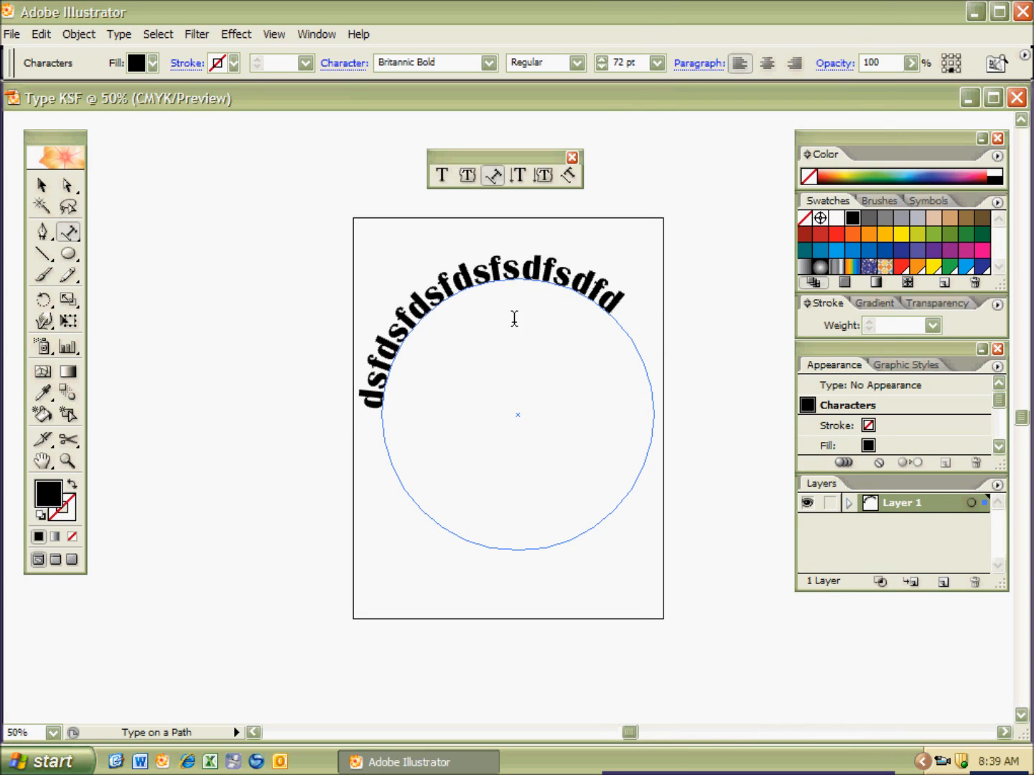
double_click(371, 412)
click(375, 422)
double_click(369, 413)
click(369, 415)
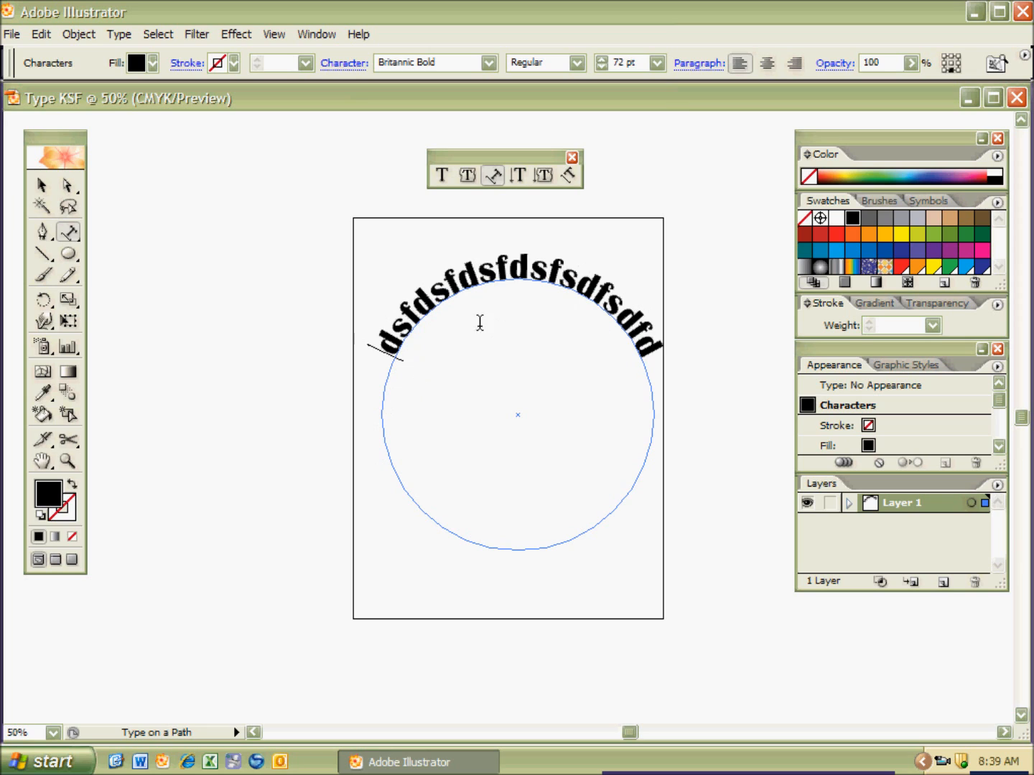
key(ctrl+z)
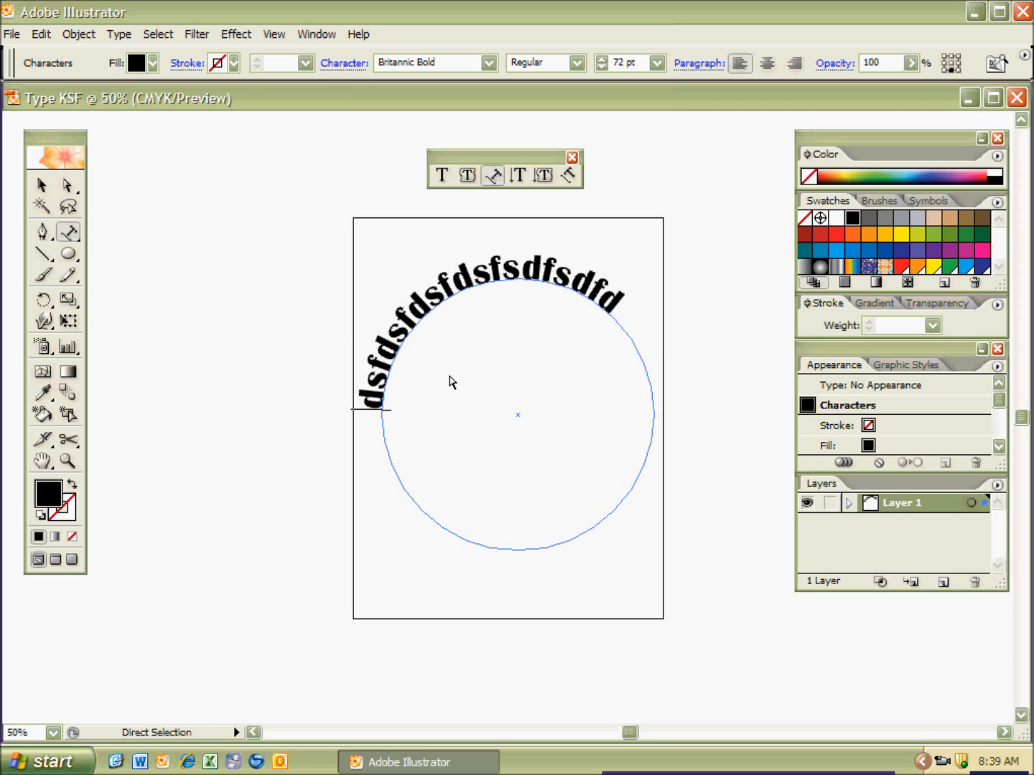
Step: Try rotating the circular type object with the Rotate tool, and undo the rotations
ctrl+click(426, 427)
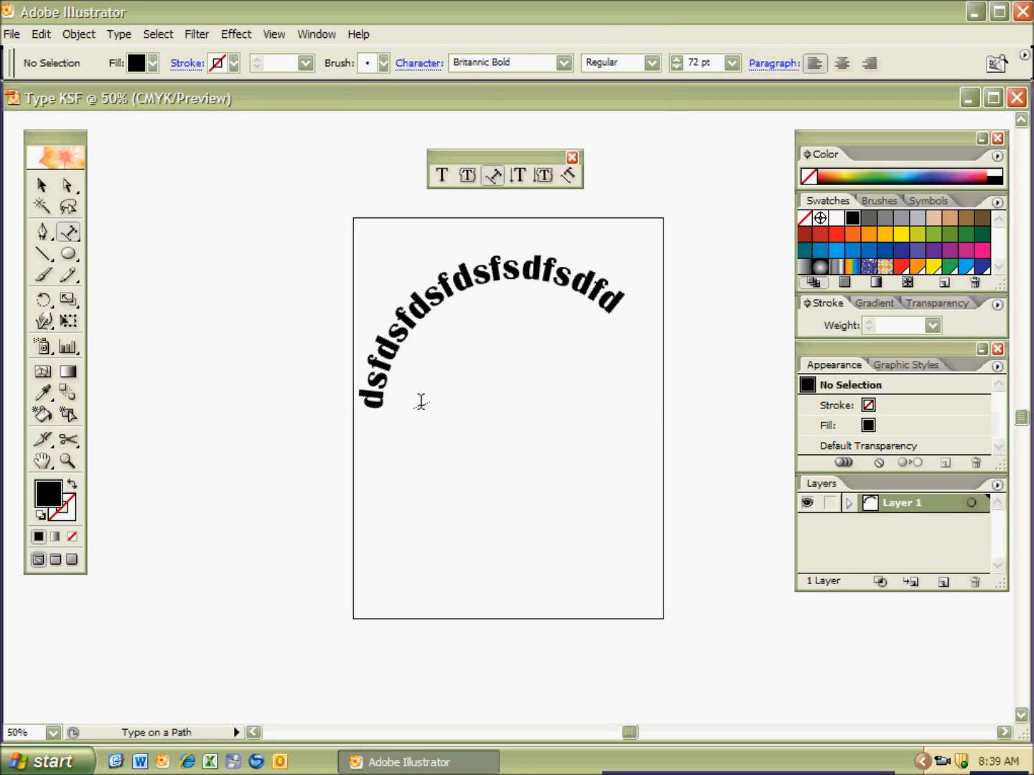
ctrl+click(404, 344)
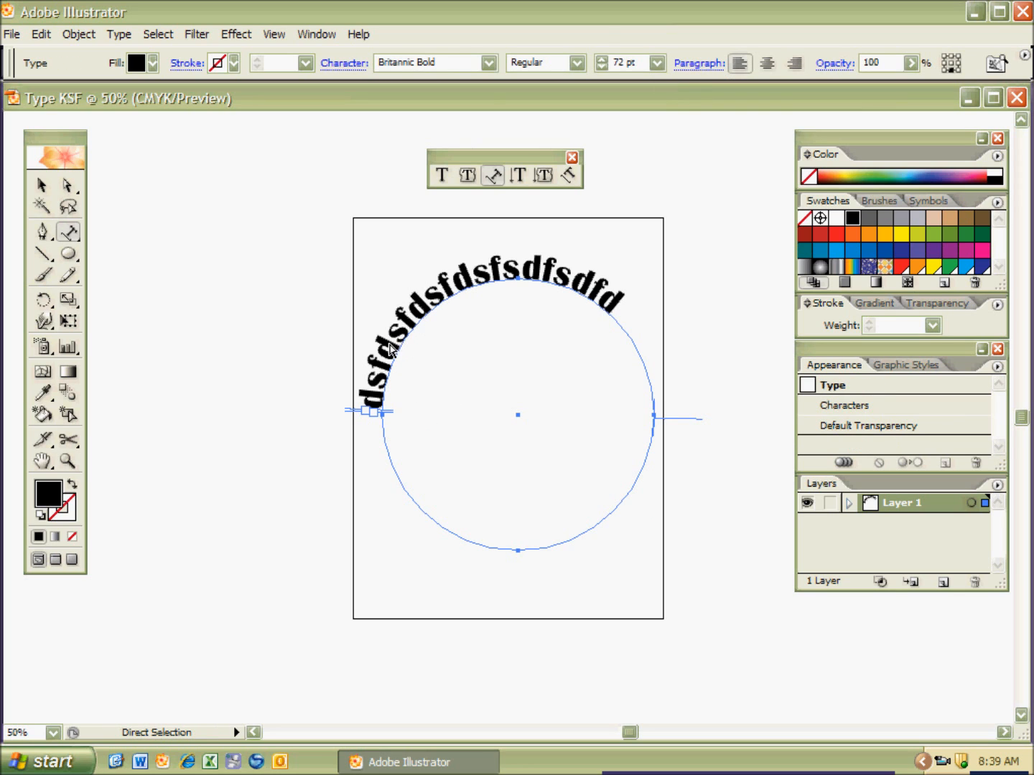
key(r)
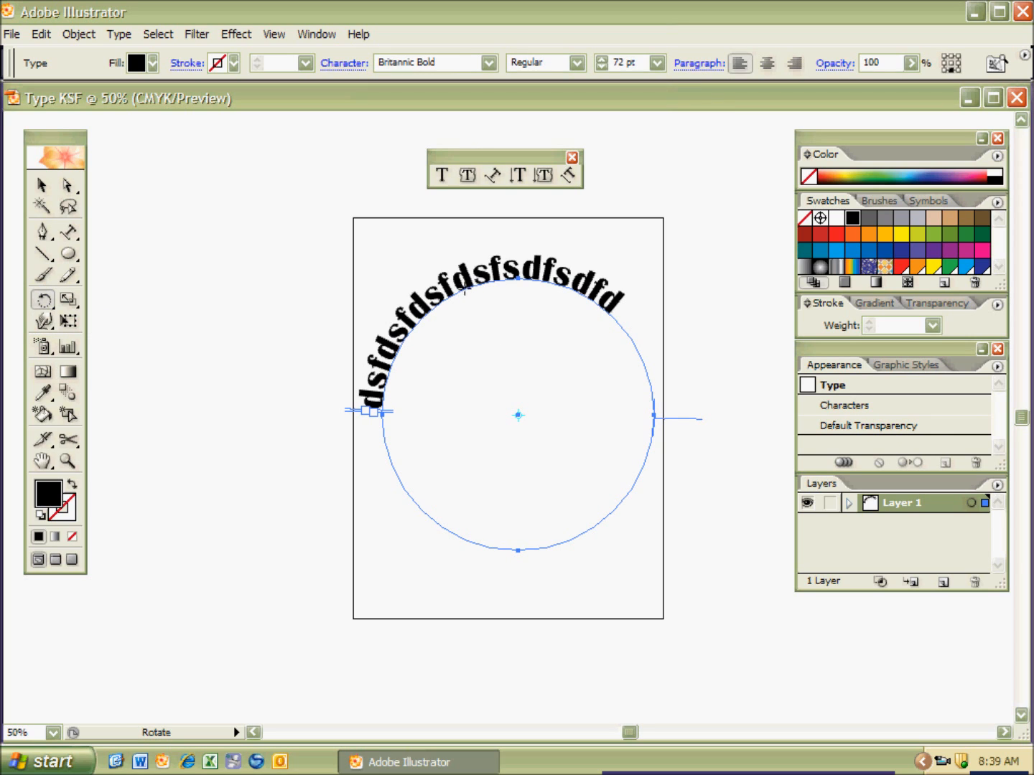
drag(458, 288, 519, 322)
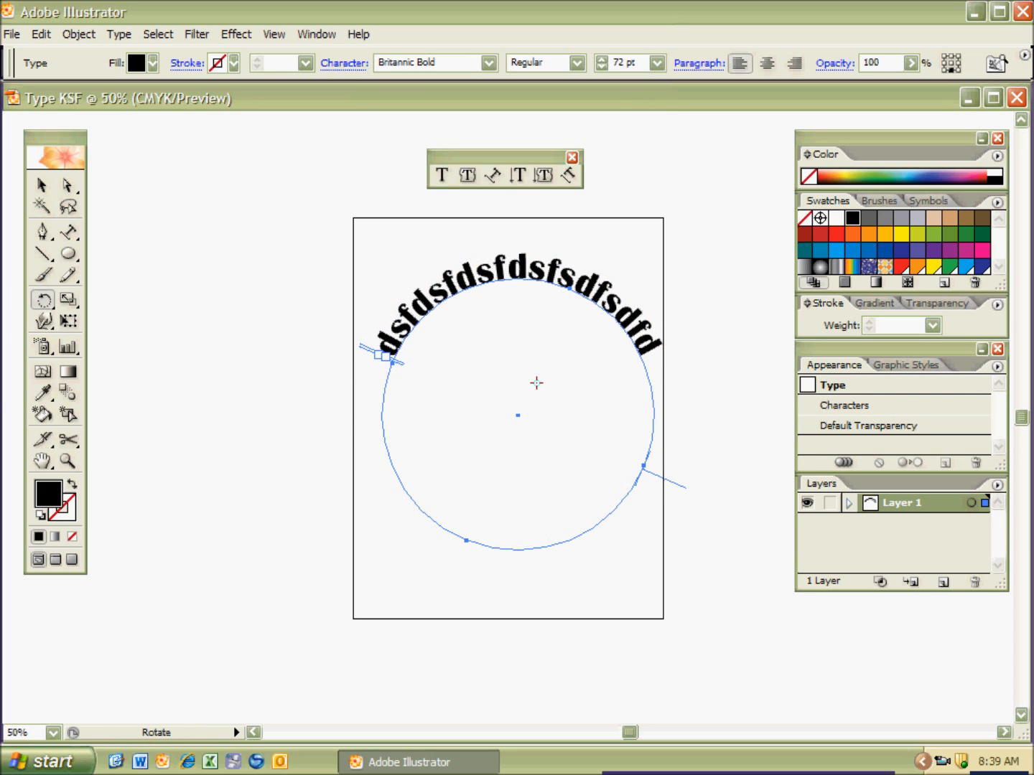
drag(582, 295, 618, 192)
key(ctrl+z)
key(ctrl+z)
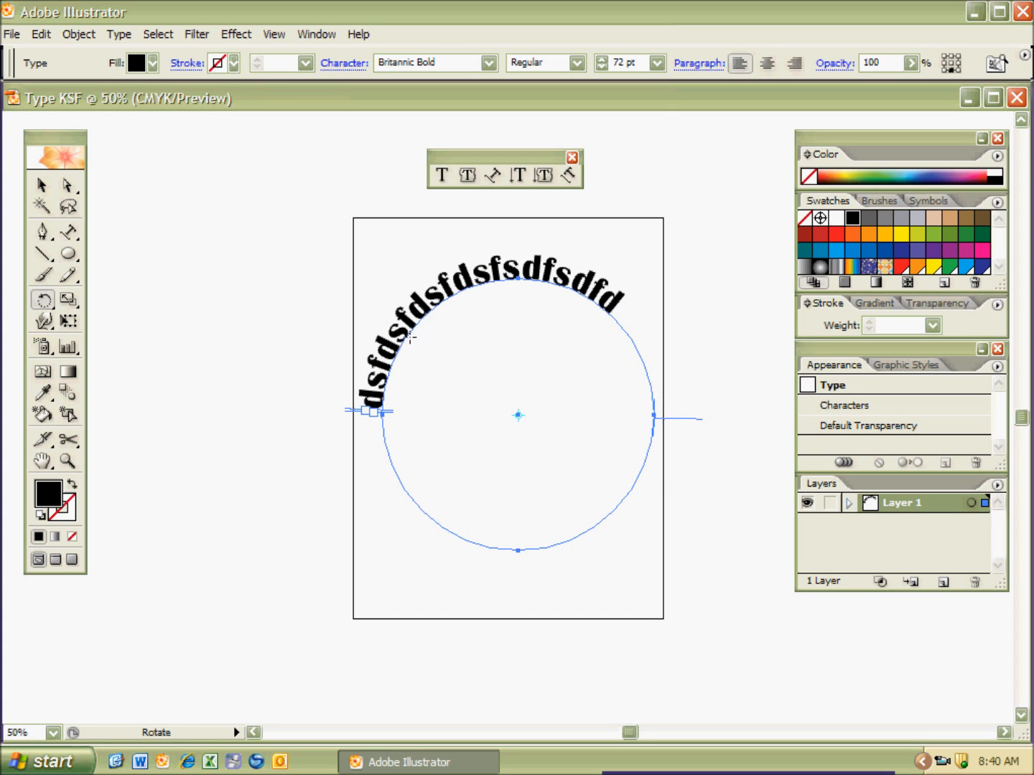
Step: Rotate the circular type clockwise about the circle's center until the text is centered over the top, and move it slightly down and left
drag(429, 316, 462, 292)
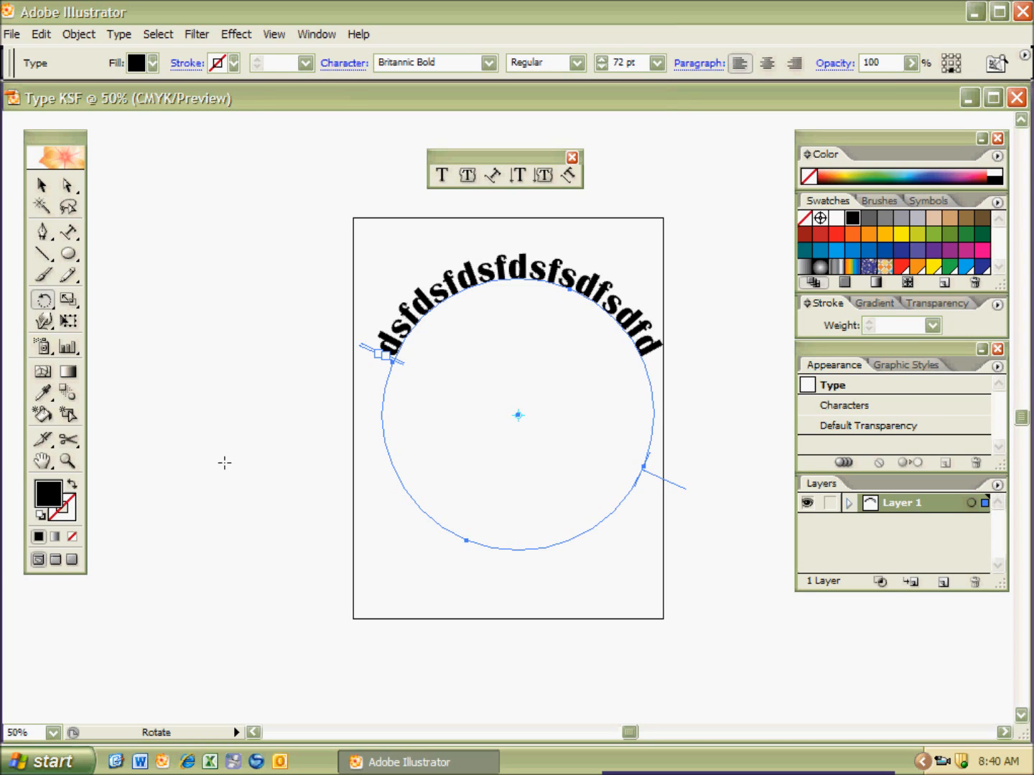
key(ctrl)
mouse_move(449, 294)
mouse_down()
mouse_move(449, 327)
mouse_move(442, 304)
mouse_up()
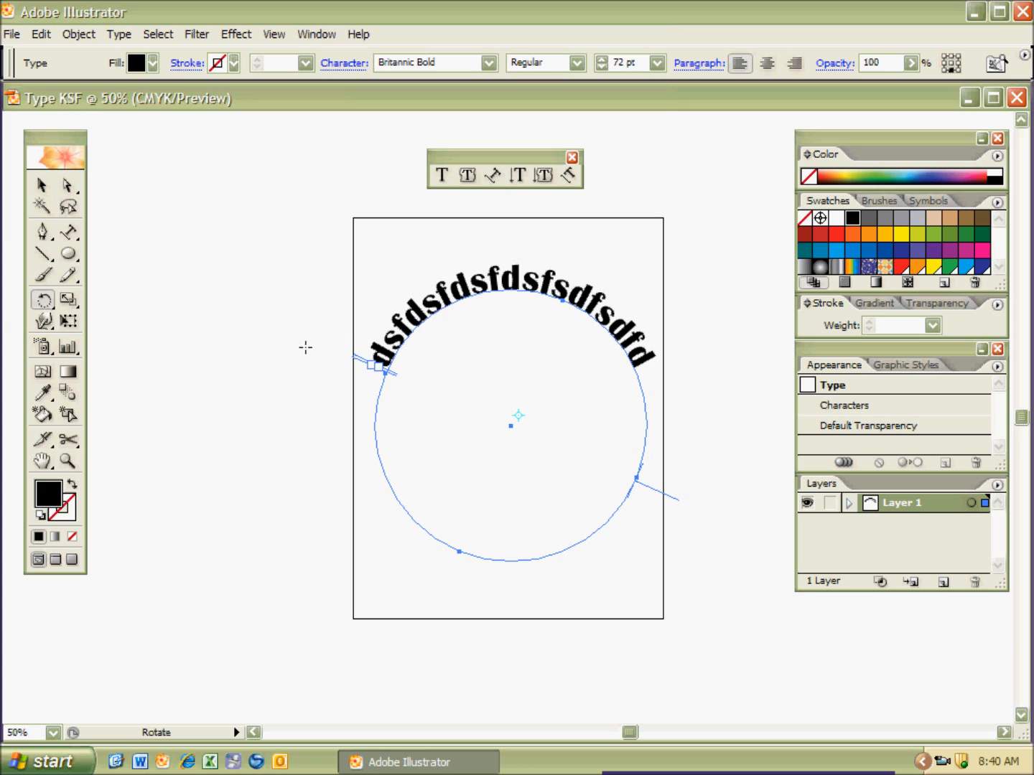
Step: Show the rulers and place a horizontal guide level with the starting end of the text on the circle
key(ctrl+r)
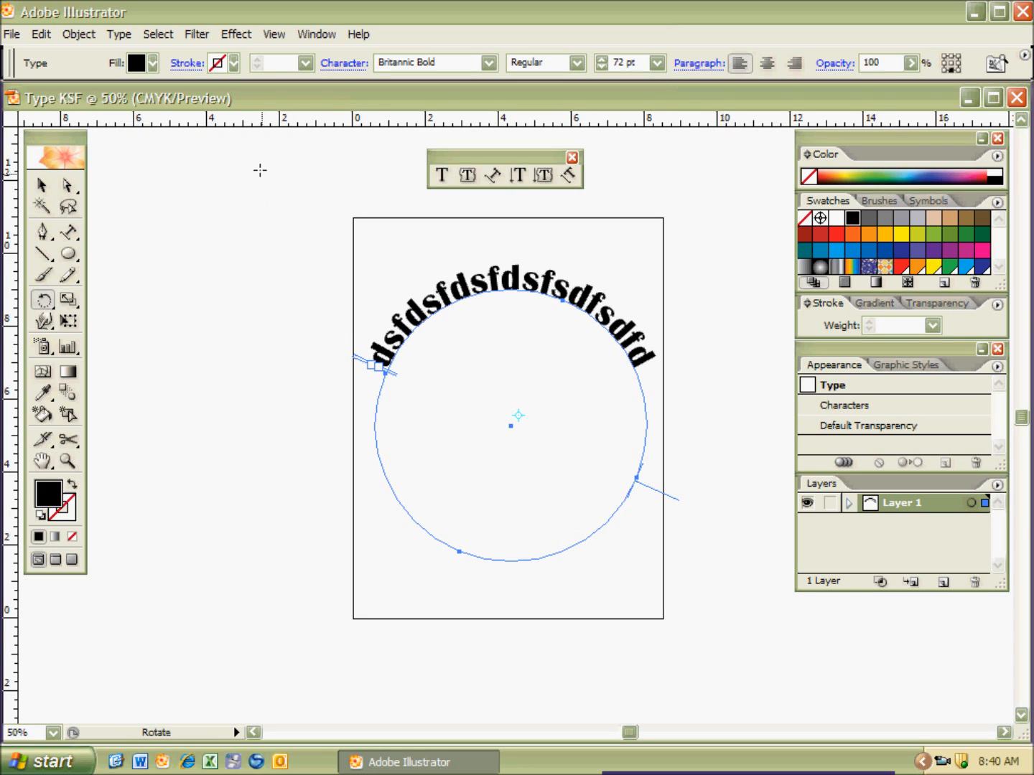
click(311, 35)
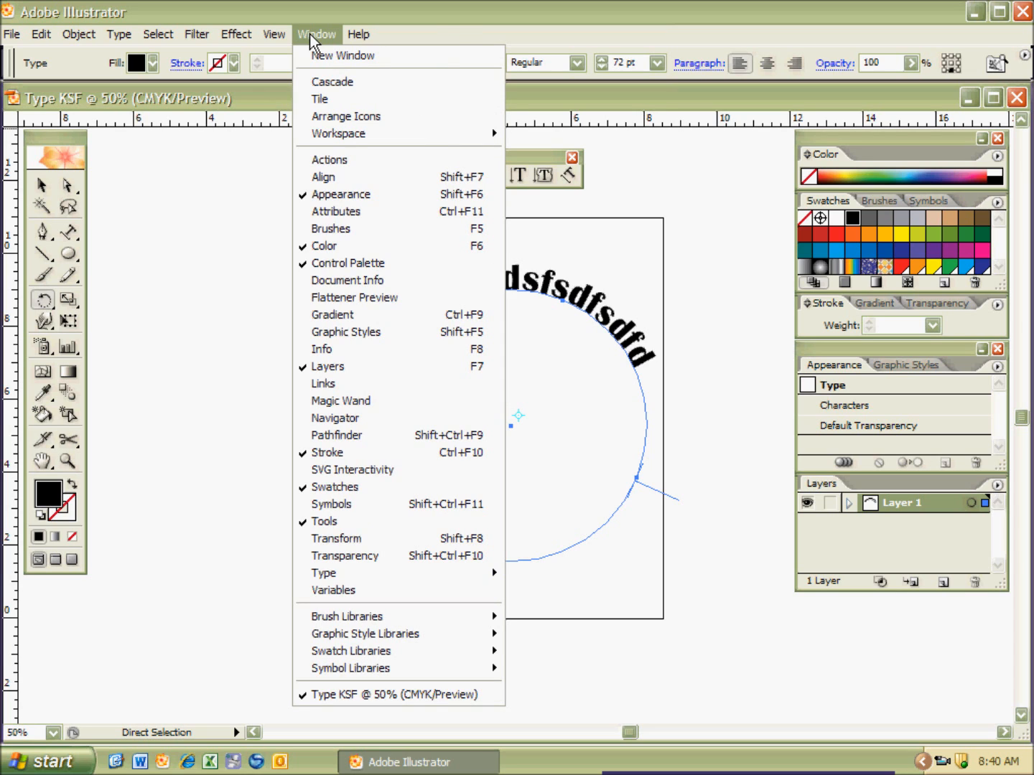
mouse_move(276, 33)
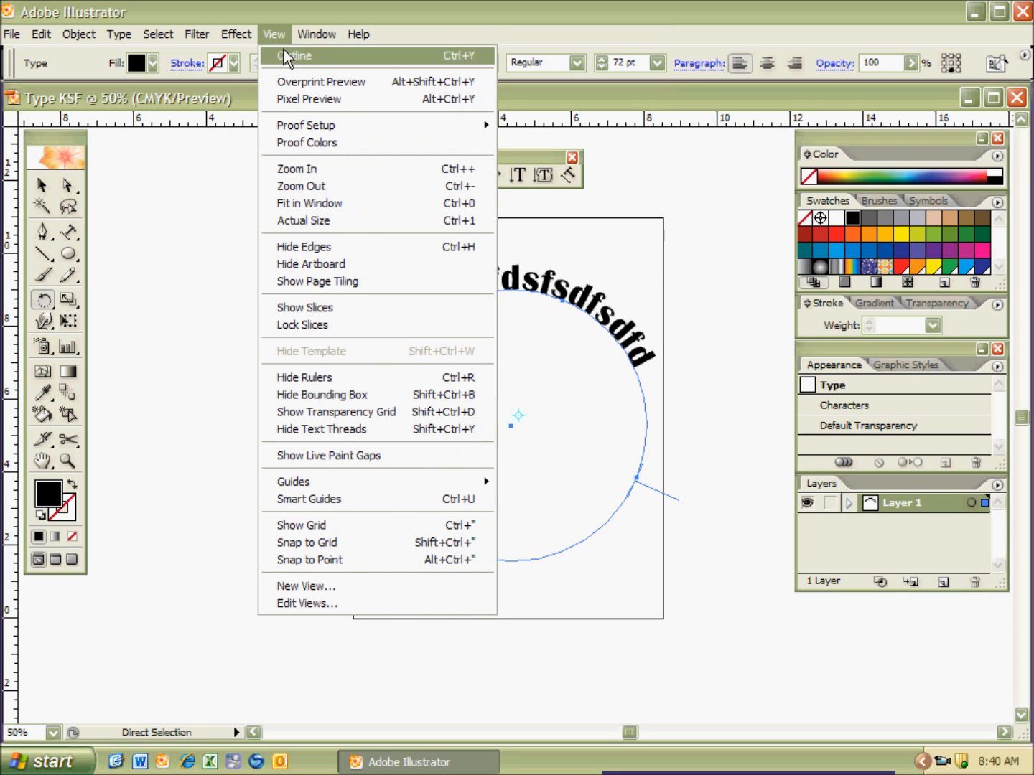
click(305, 378)
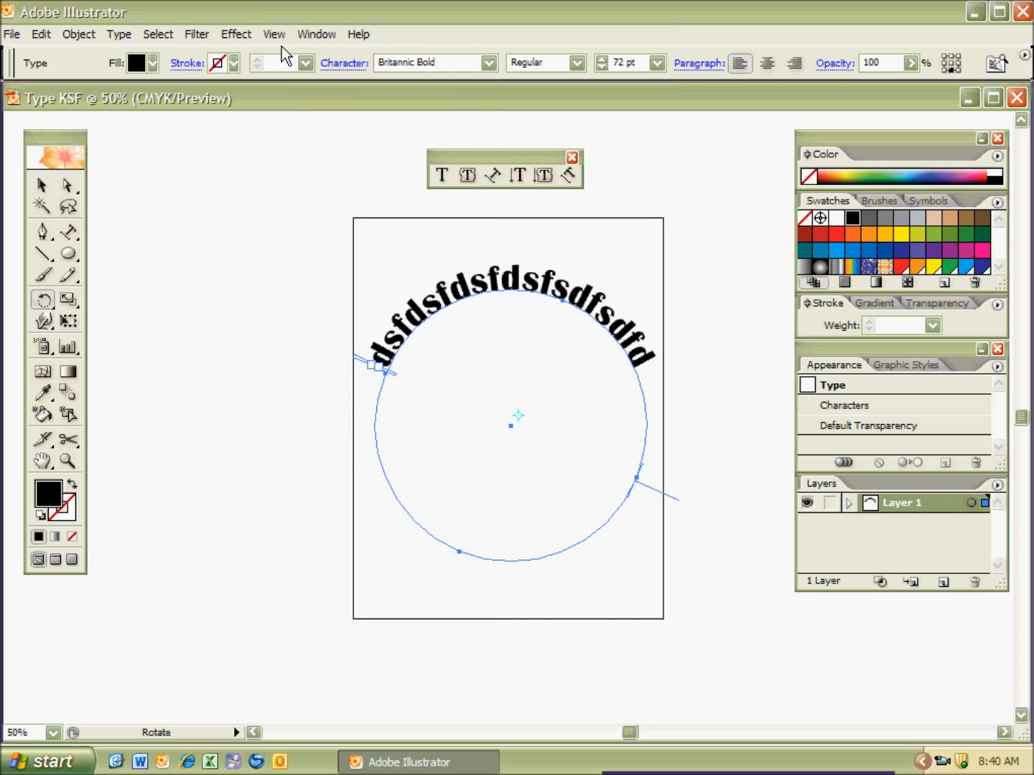
click(276, 35)
click(313, 379)
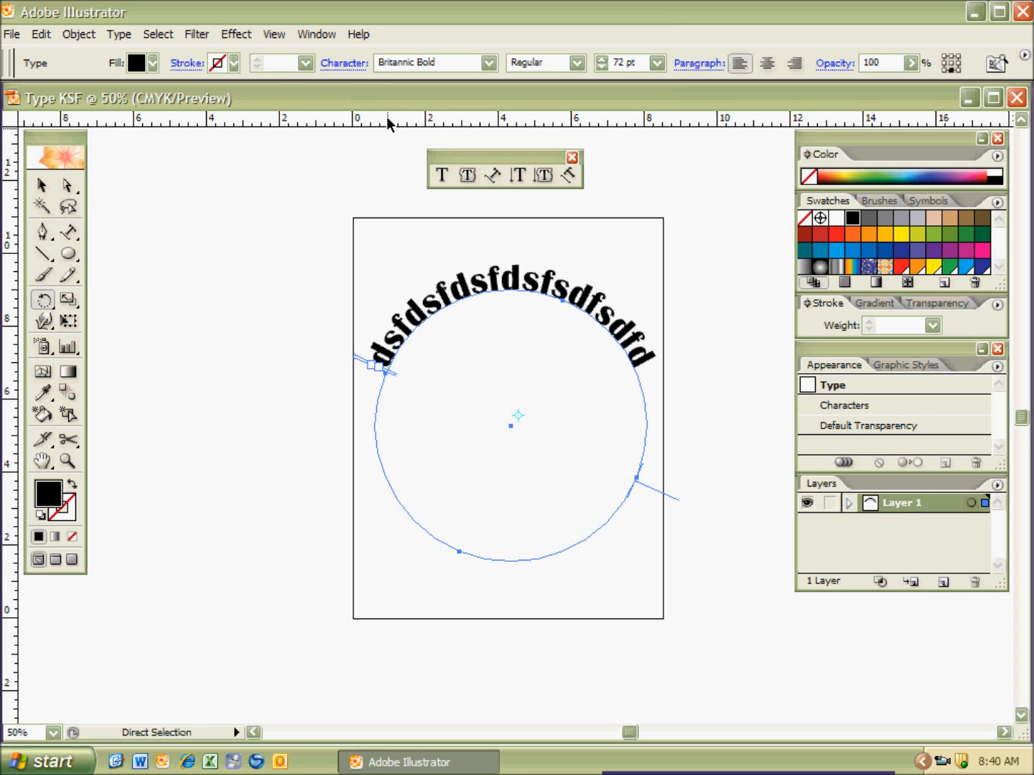
drag(379, 117, 392, 368)
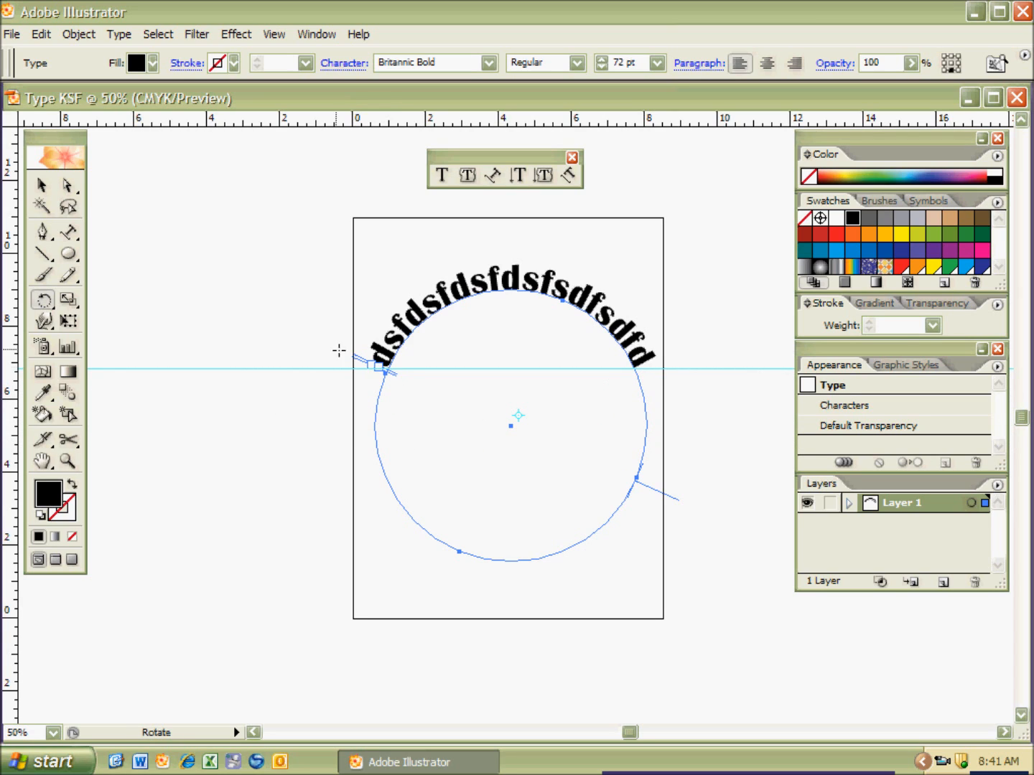
Step: Fine-tune the rotation of the circular type in small amounts until both ends of the text sit level on the guide
key(ctrl)
key(ctrl+minus)
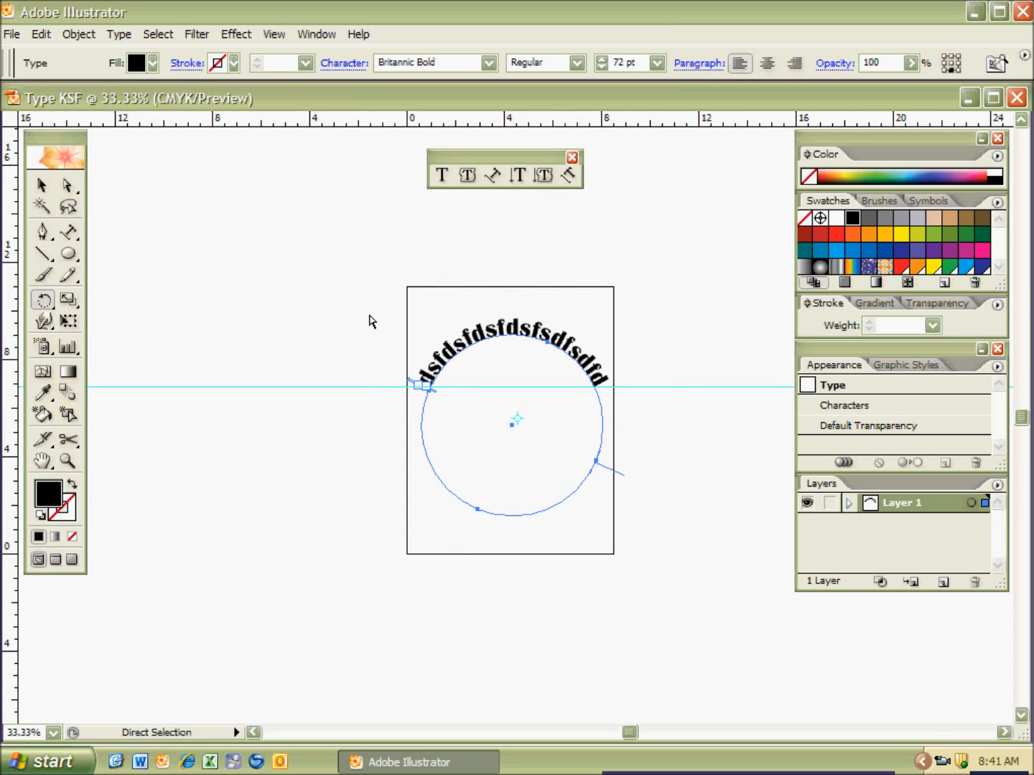
key(ctrl+plus)
key(ctrl+plus)
ctrl+click(369, 320)
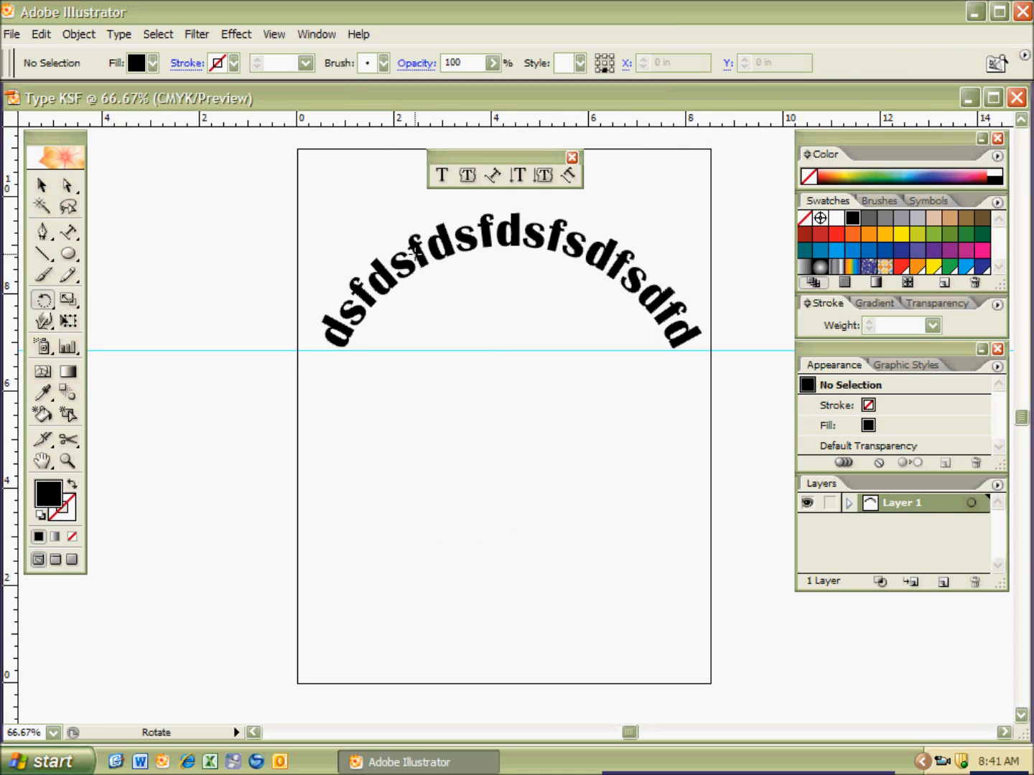
ctrl+click(435, 271)
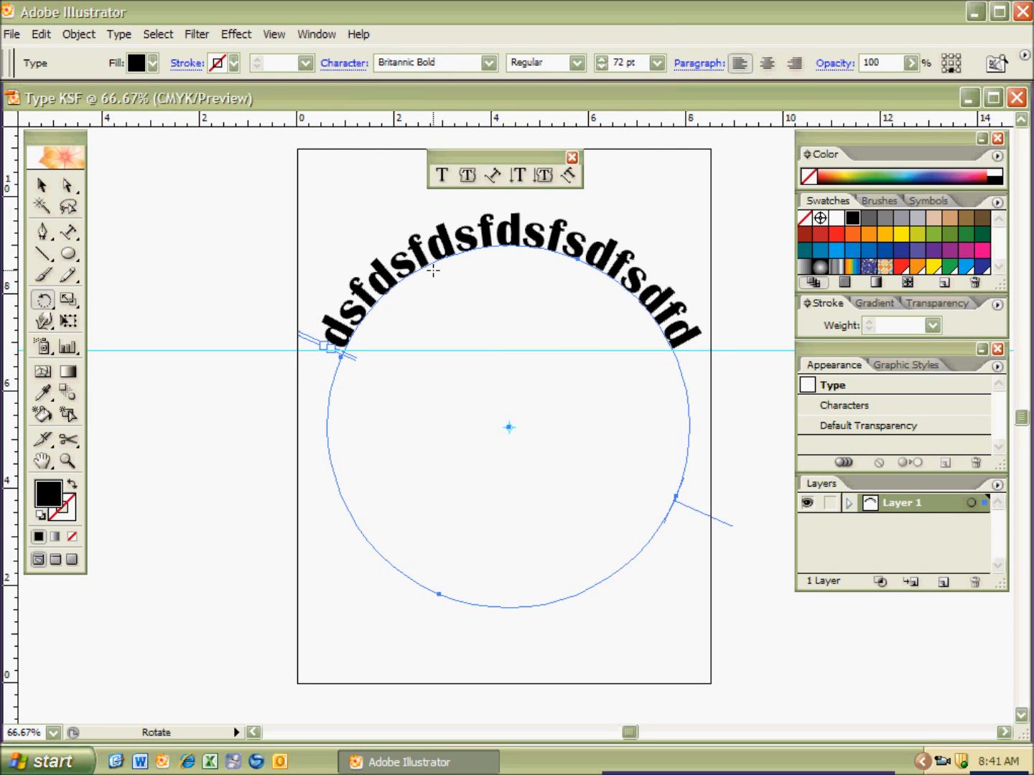
drag(427, 251, 431, 256)
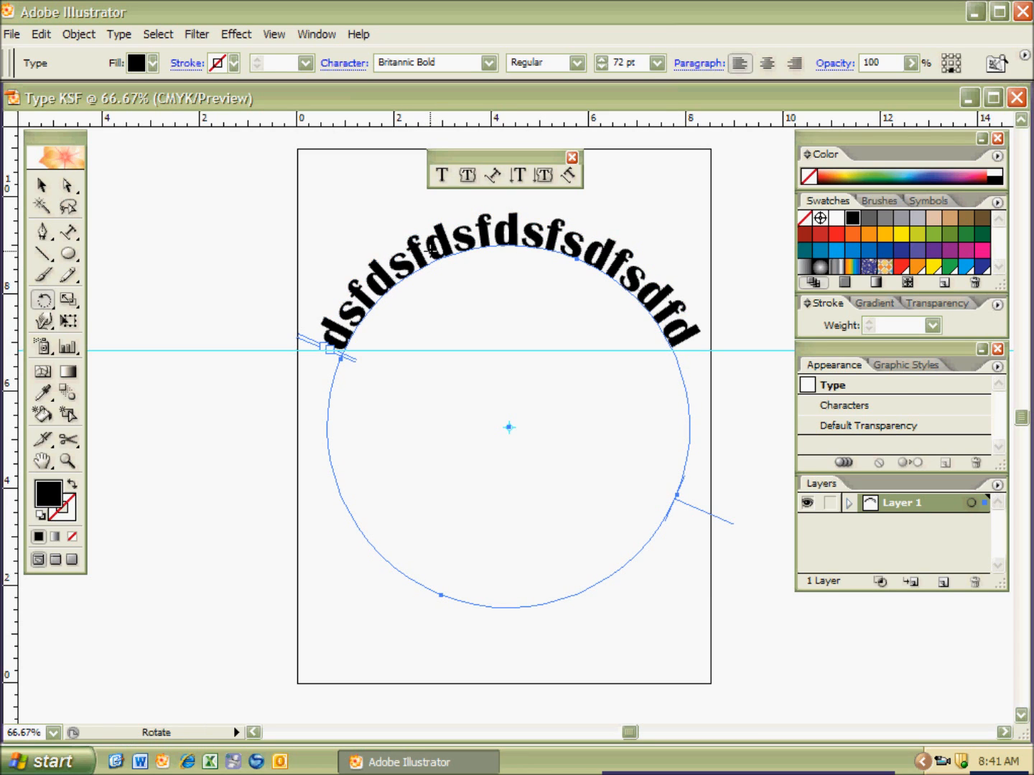
ctrl+click(452, 305)
ctrl+click(451, 260)
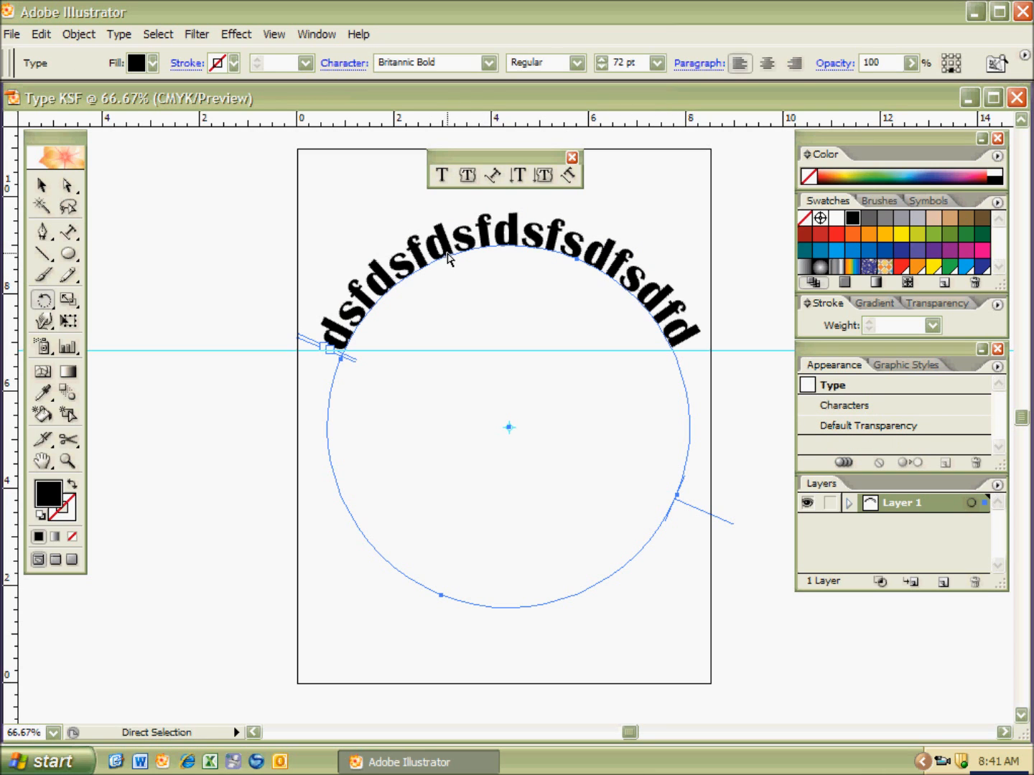
drag(449, 247, 449, 248)
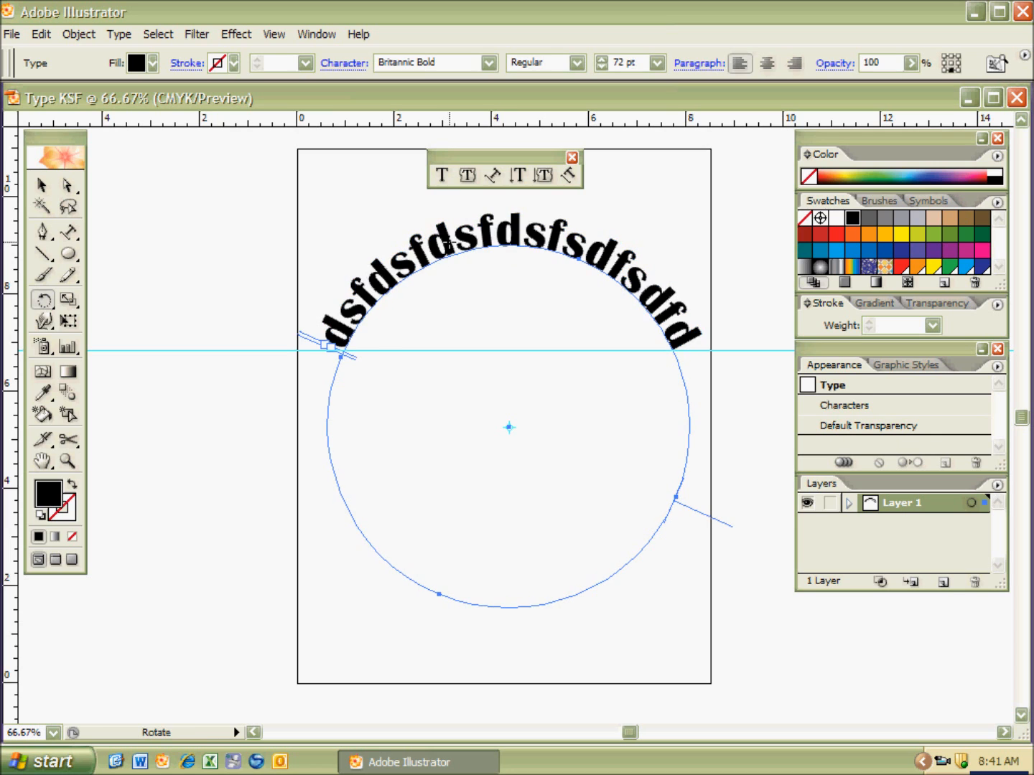
click(42, 188)
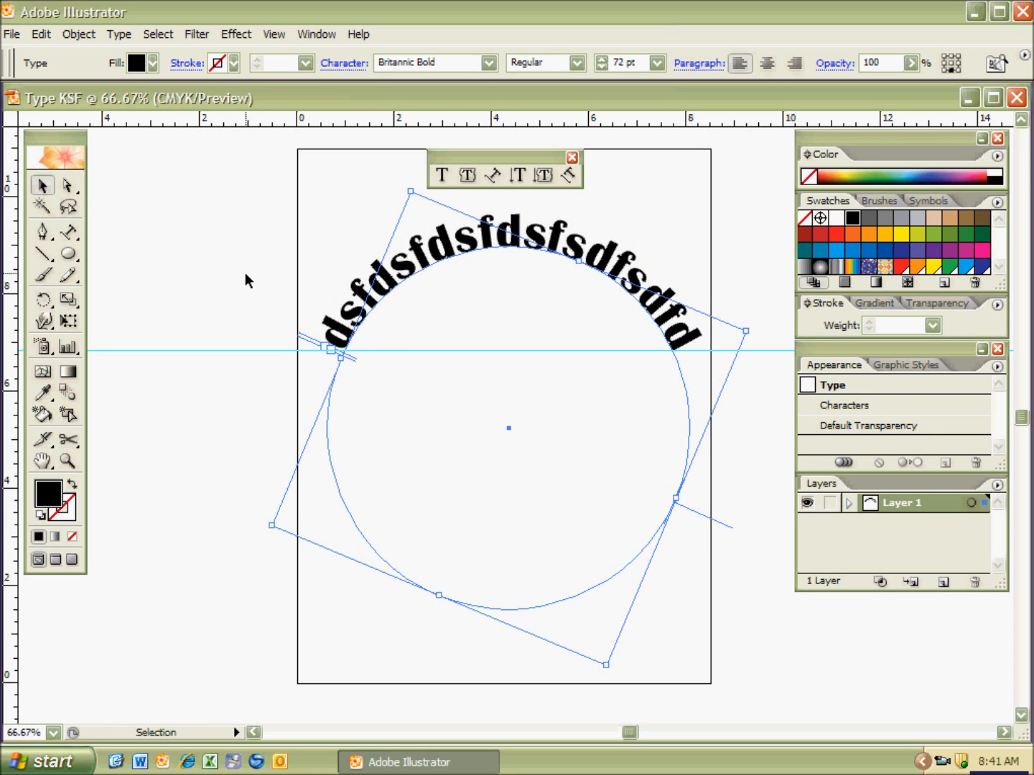
key(r)
drag(648, 283, 659, 280)
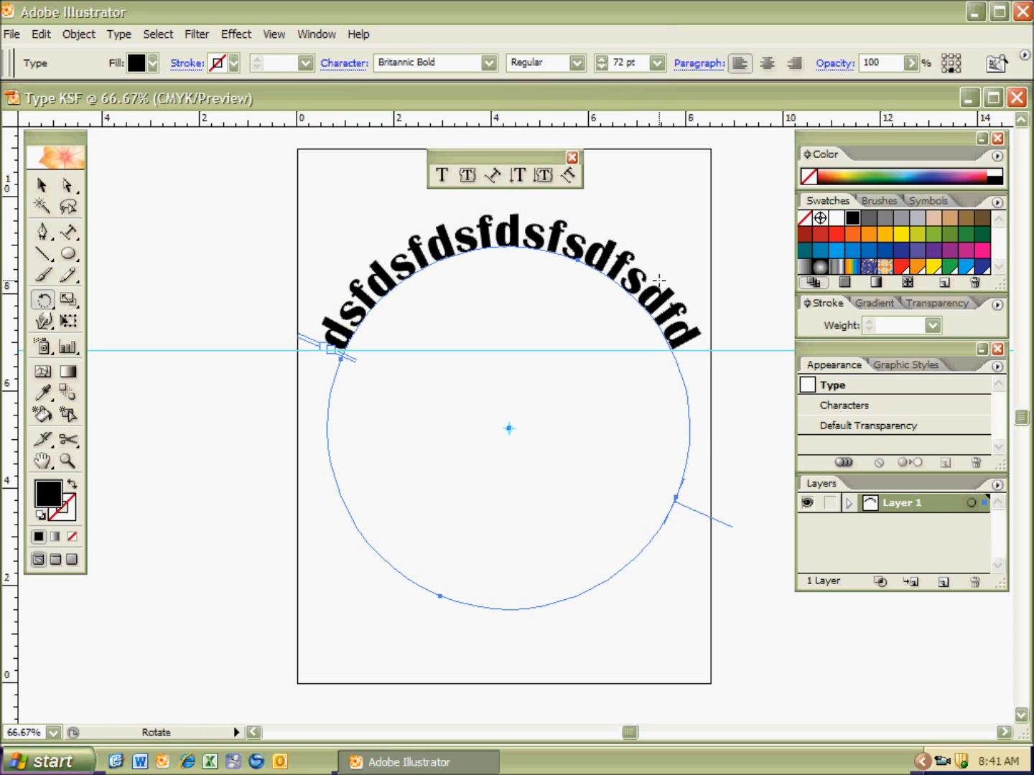
Step: Delete the circular type object from the artboard
ctrl+click(465, 310)
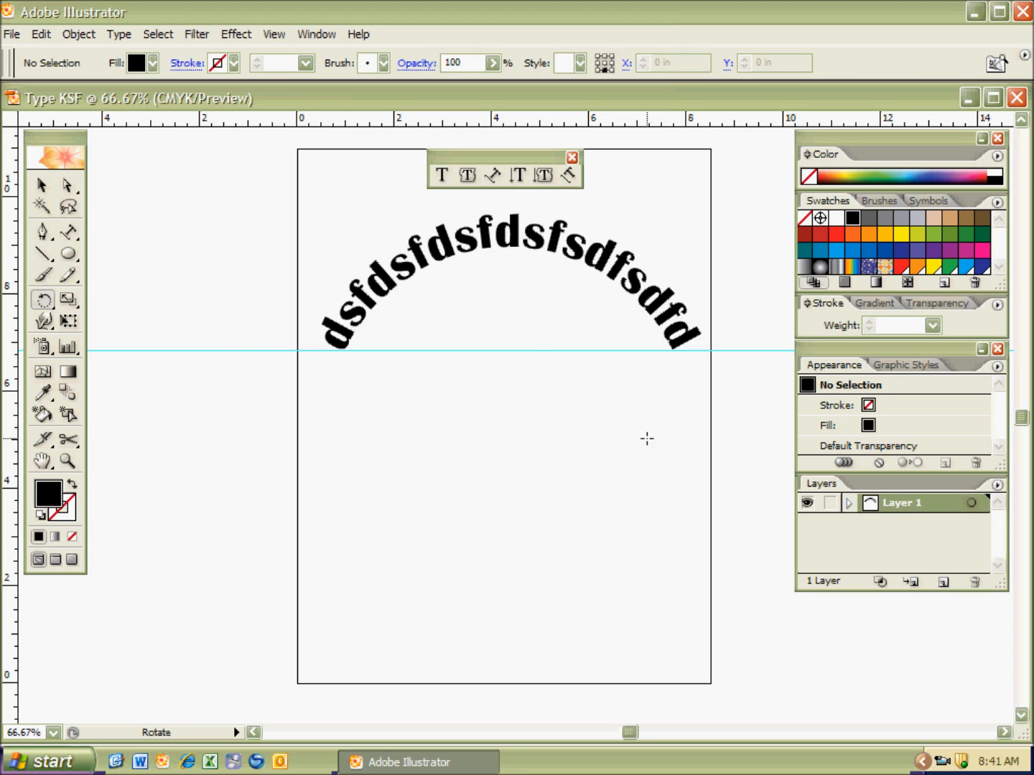
ctrl+click(404, 295)
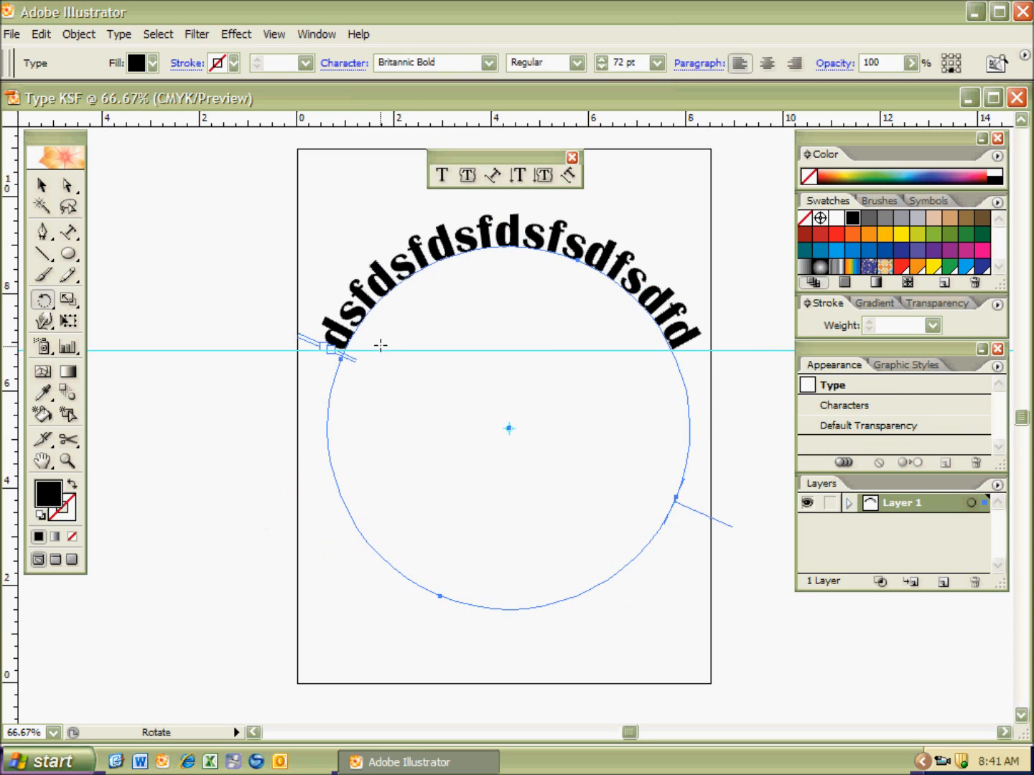
key(Delete)
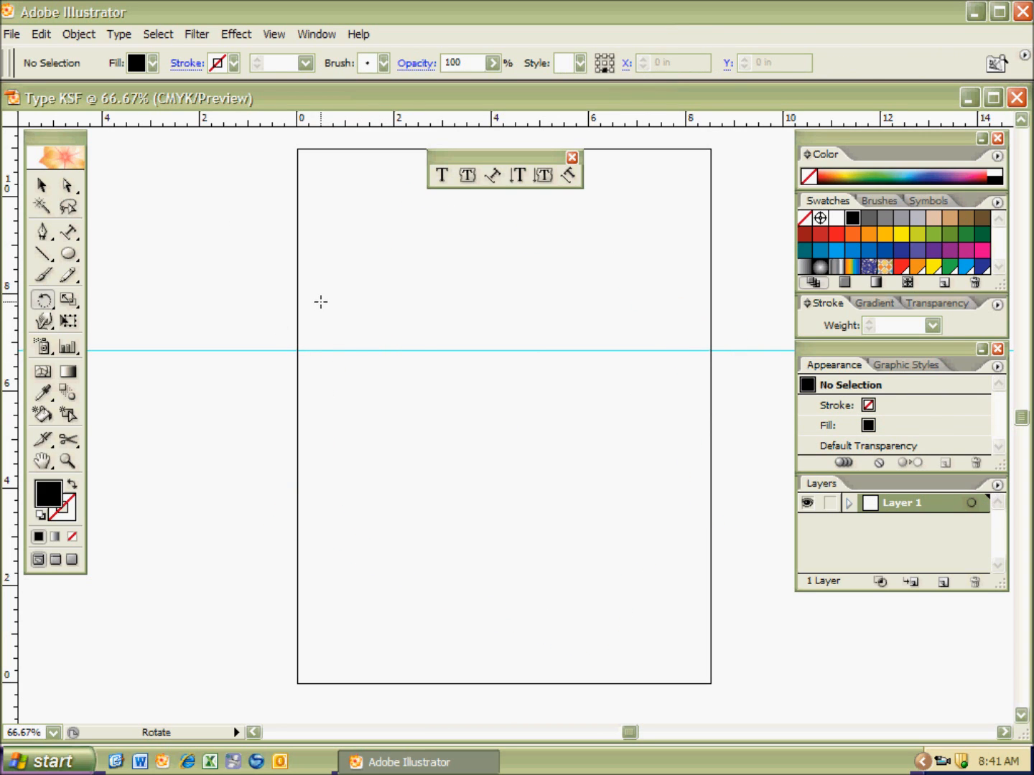
Step: Unlock the guides and delete the horizontal guide
right_click(319, 303)
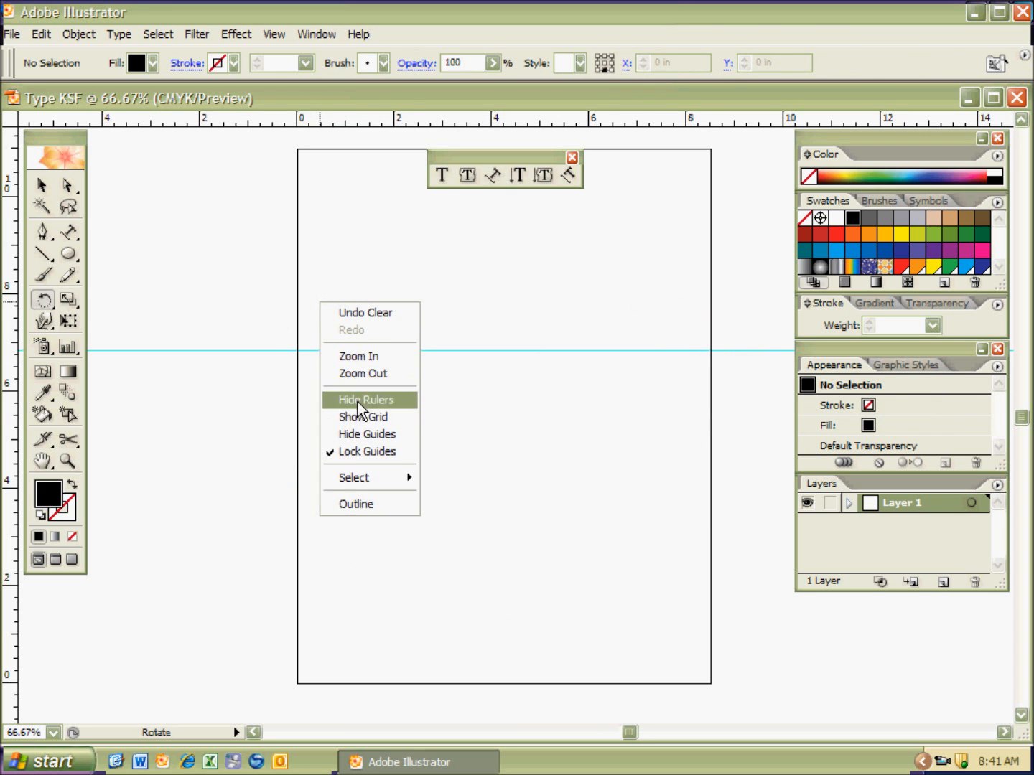
click(364, 454)
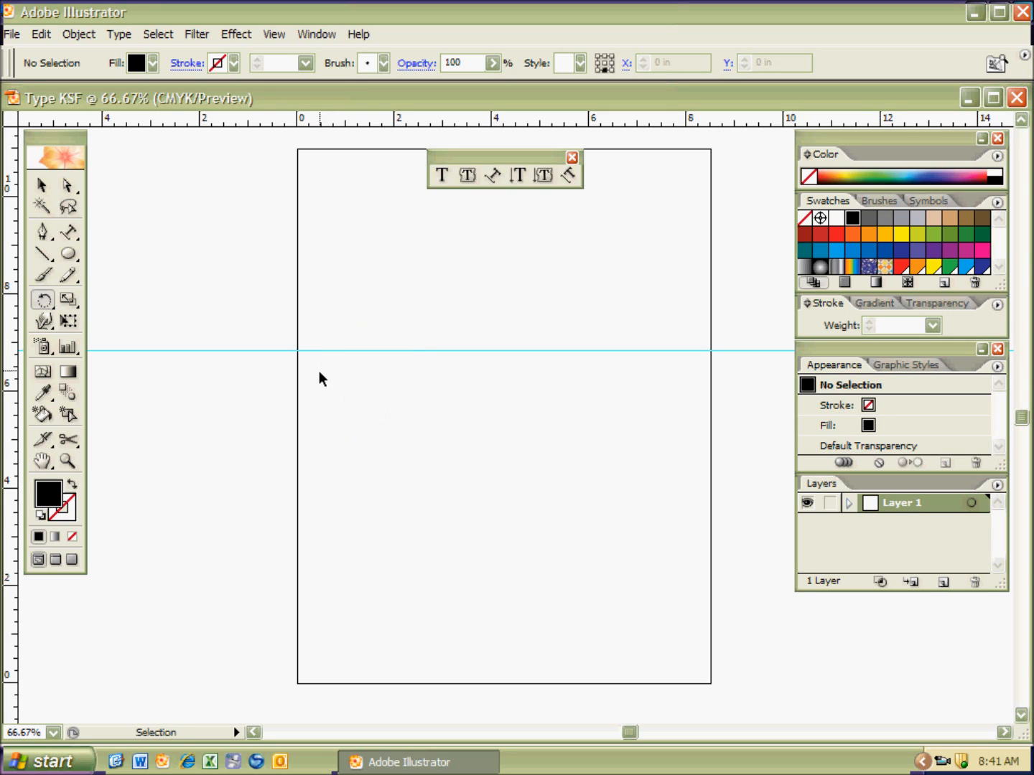
right_click(322, 417)
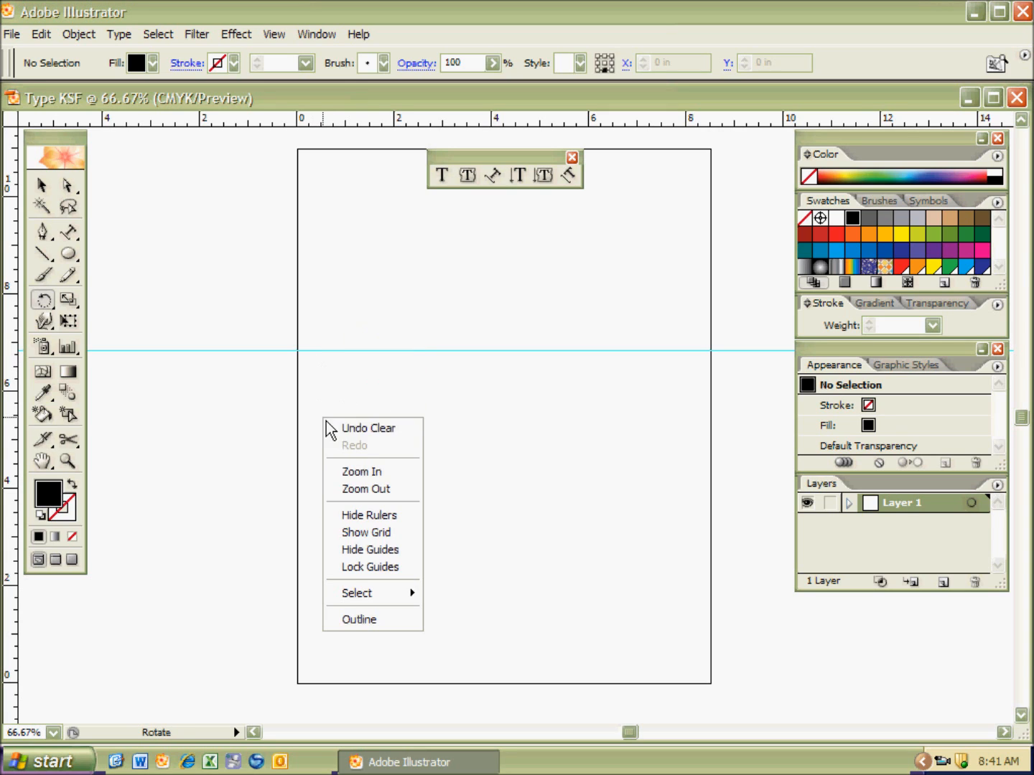
click(346, 565)
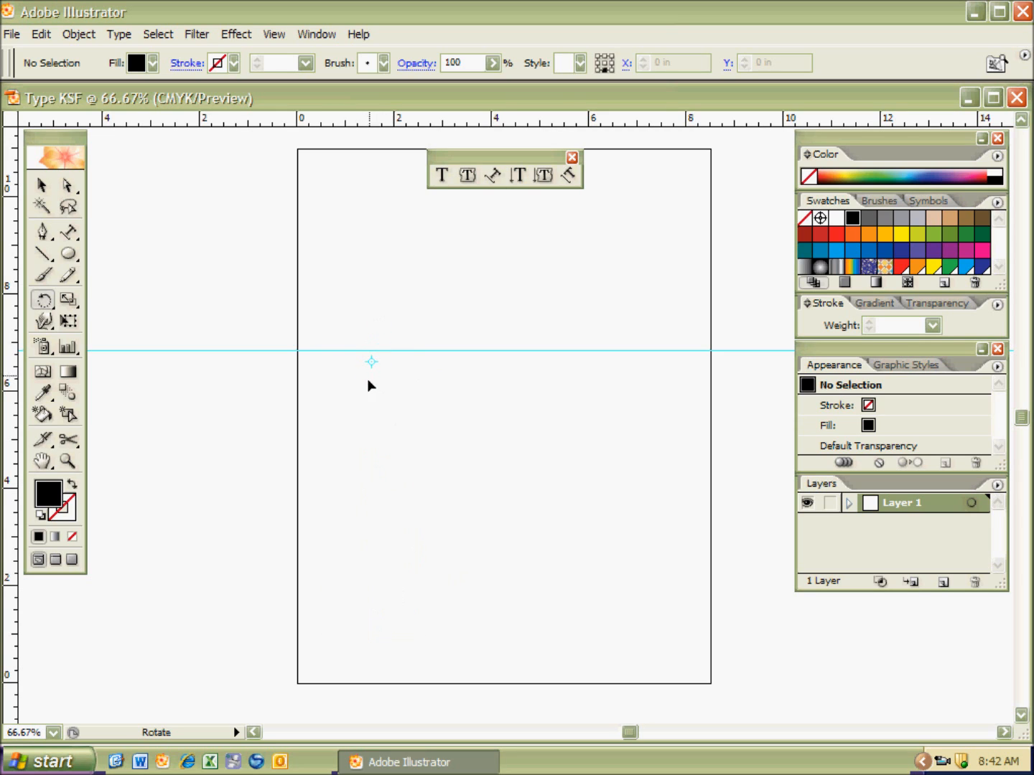
right_click(357, 429)
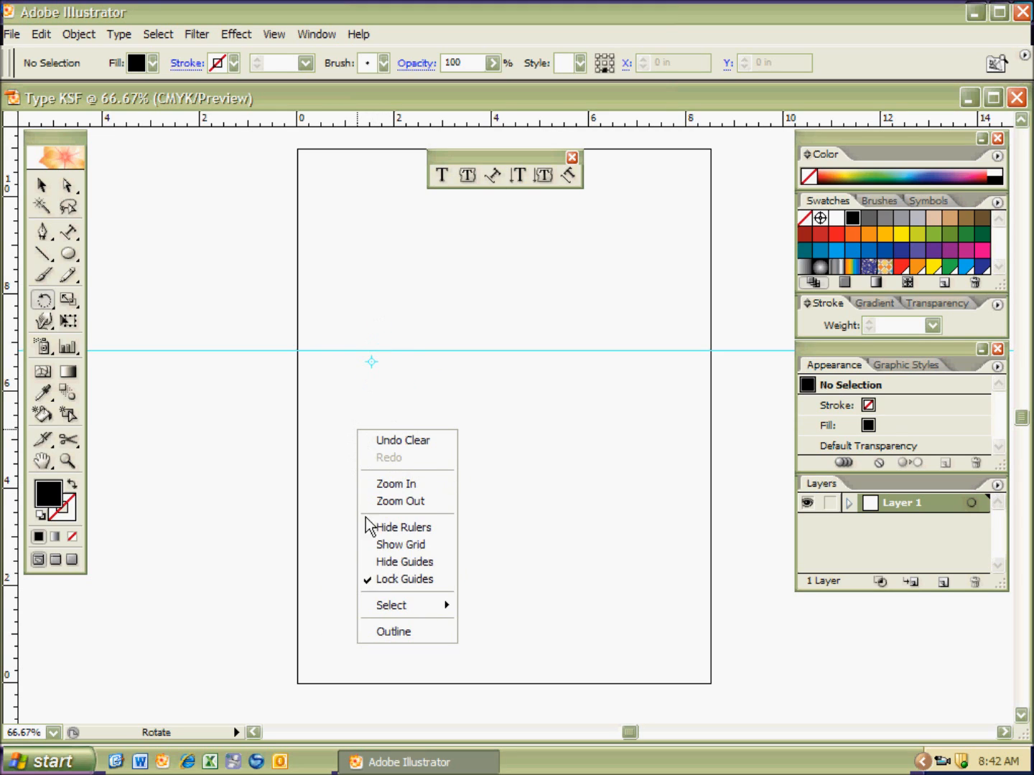
click(389, 581)
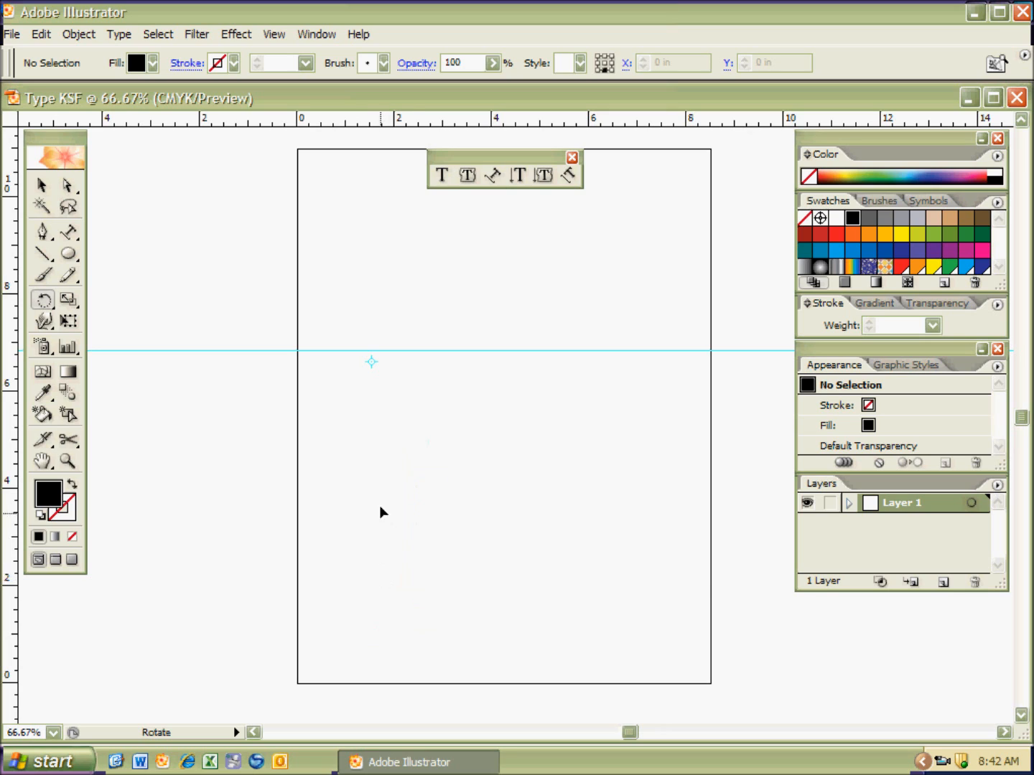
ctrl+click(420, 351)
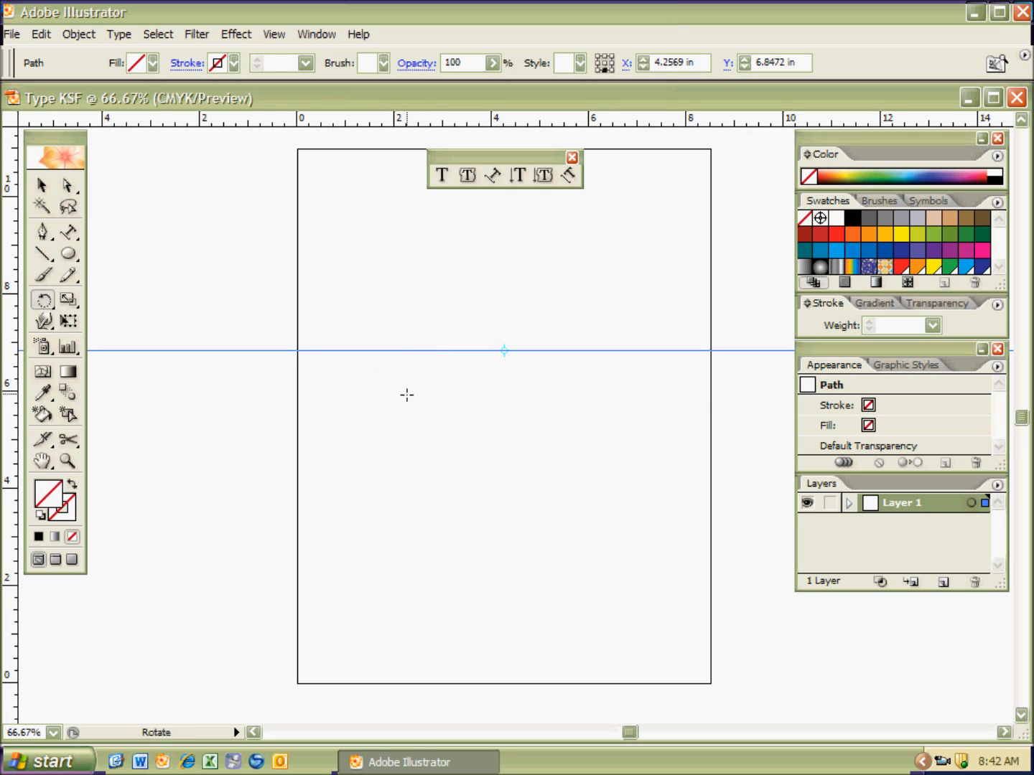
key(Delete)
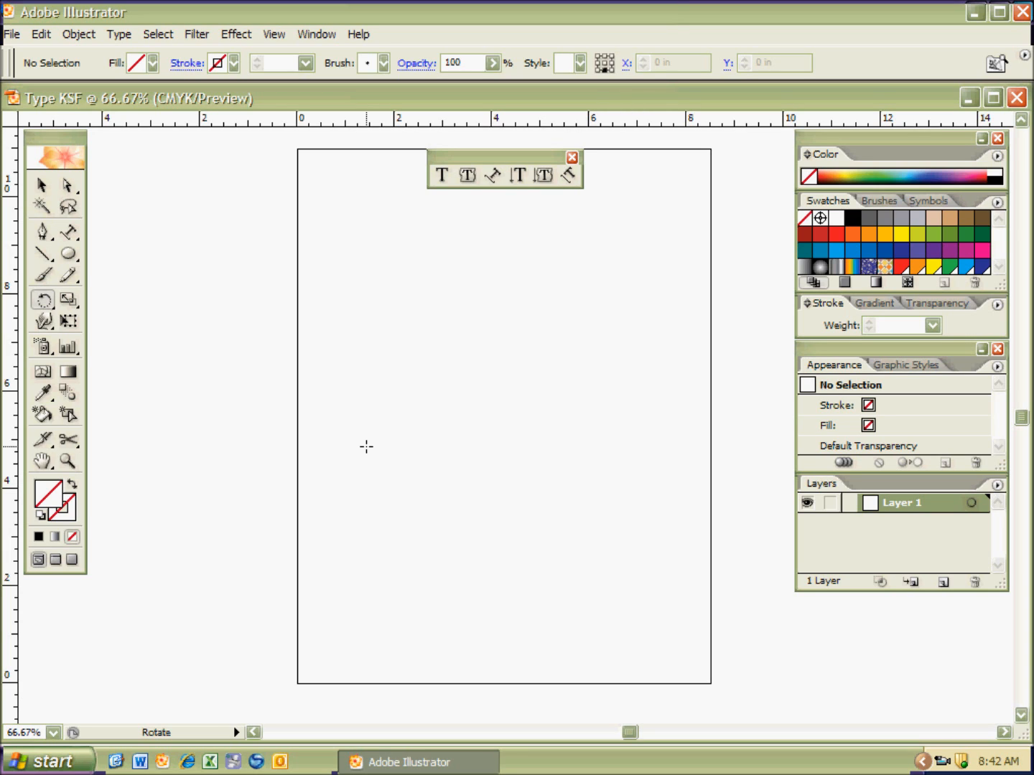
Step: Create point type with the single letter "T" near the middle of the artboard, and deselect it
key(t)
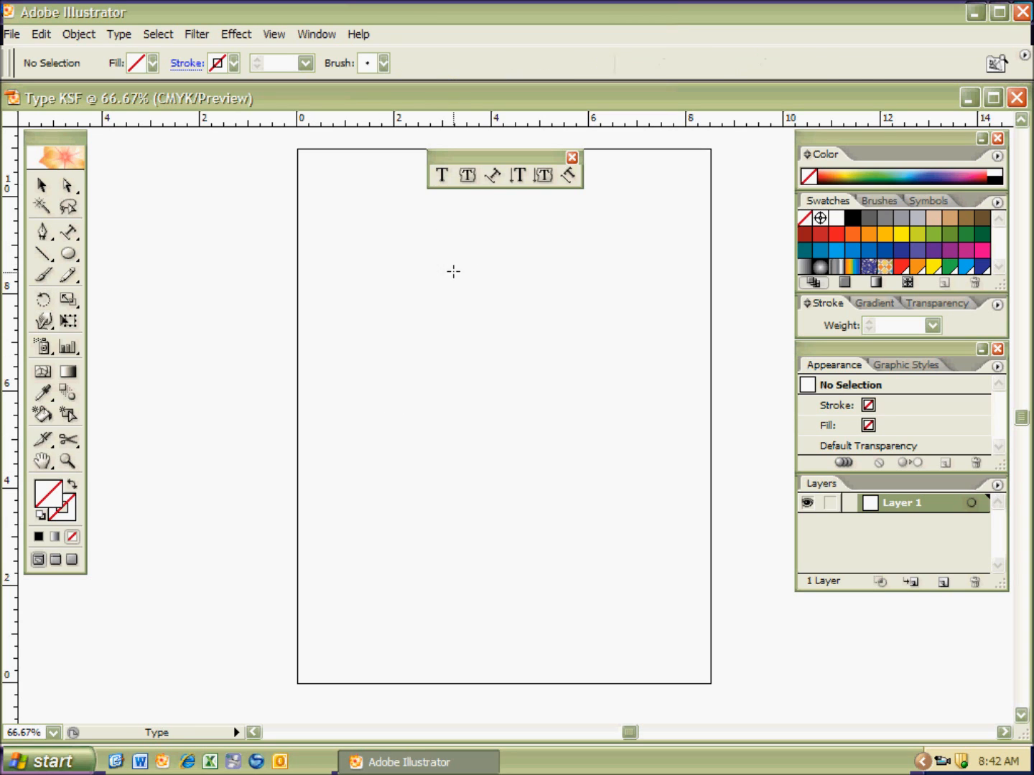
click(443, 177)
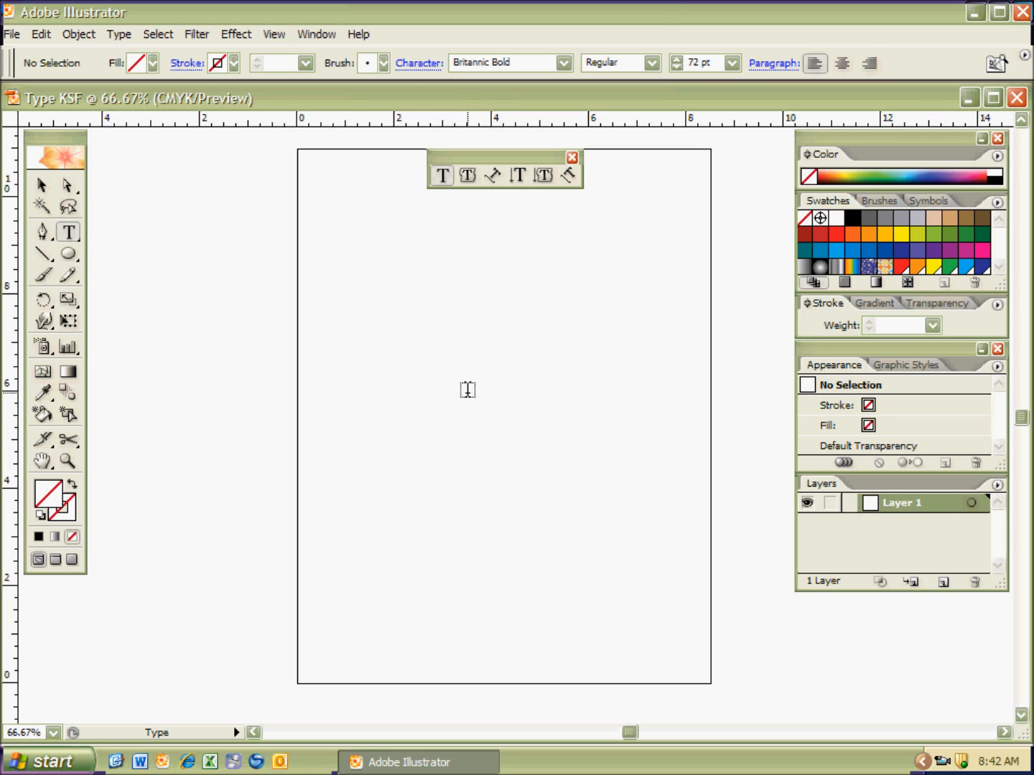
click(467, 391)
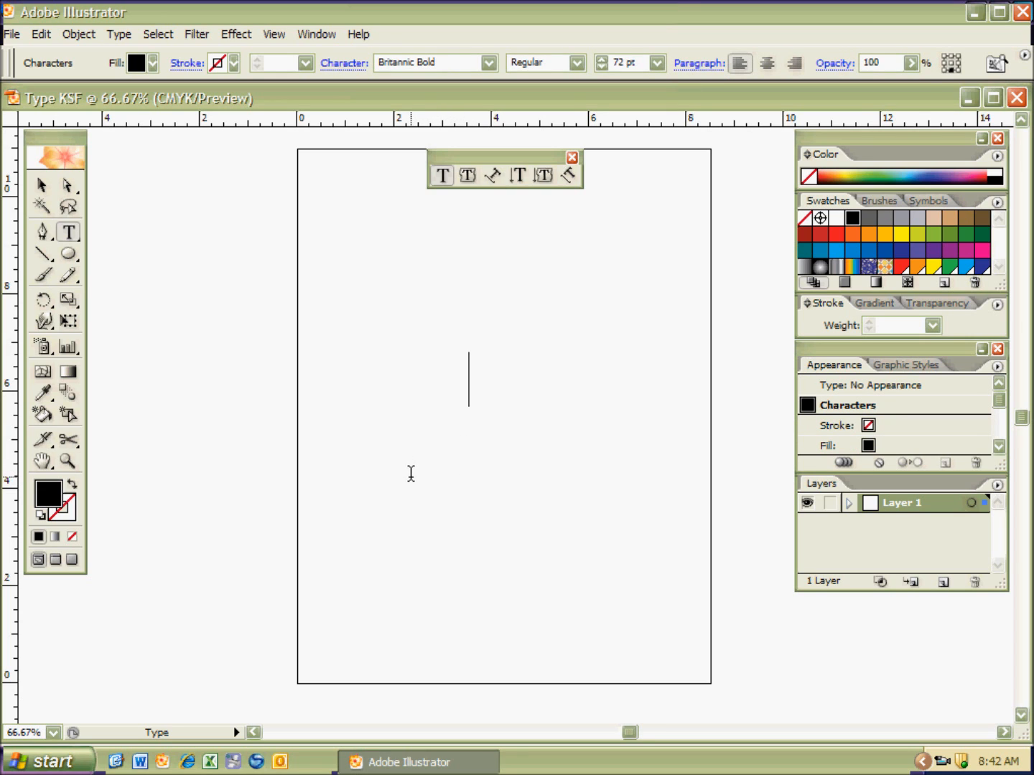
text(T)
key(ctrl)
ctrl+click(344, 407)
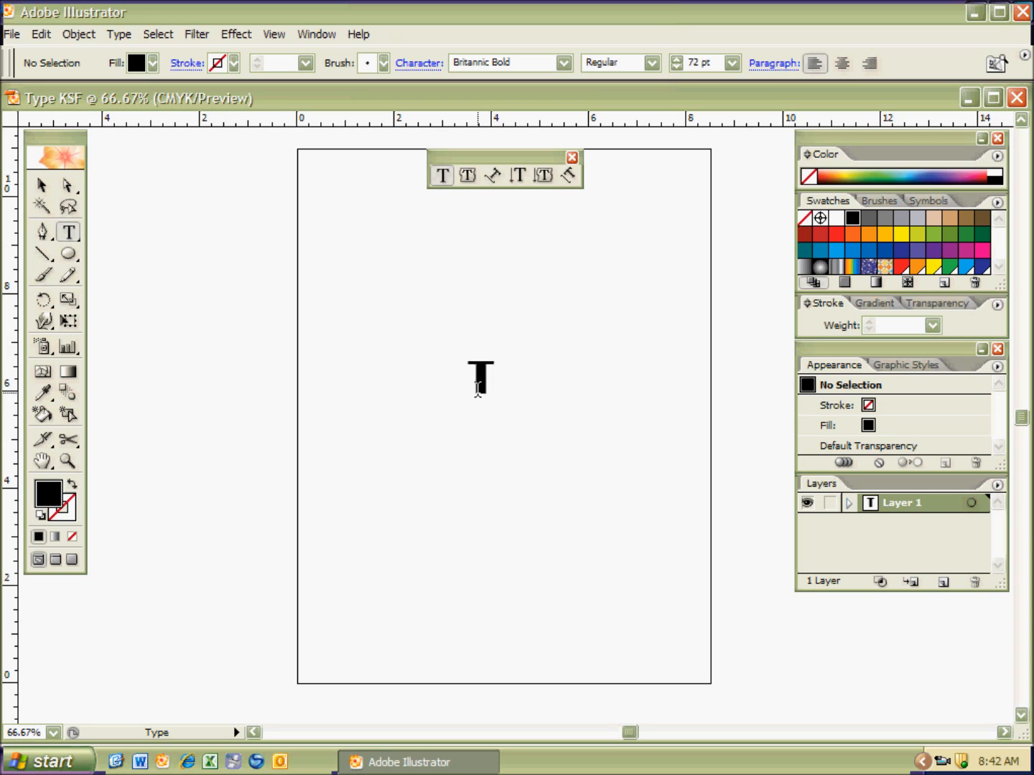
Step: Scale the letter T up to about 319.8 pt and move it to the middle of the artboard
key(ctrl)
ctrl+click(484, 379)
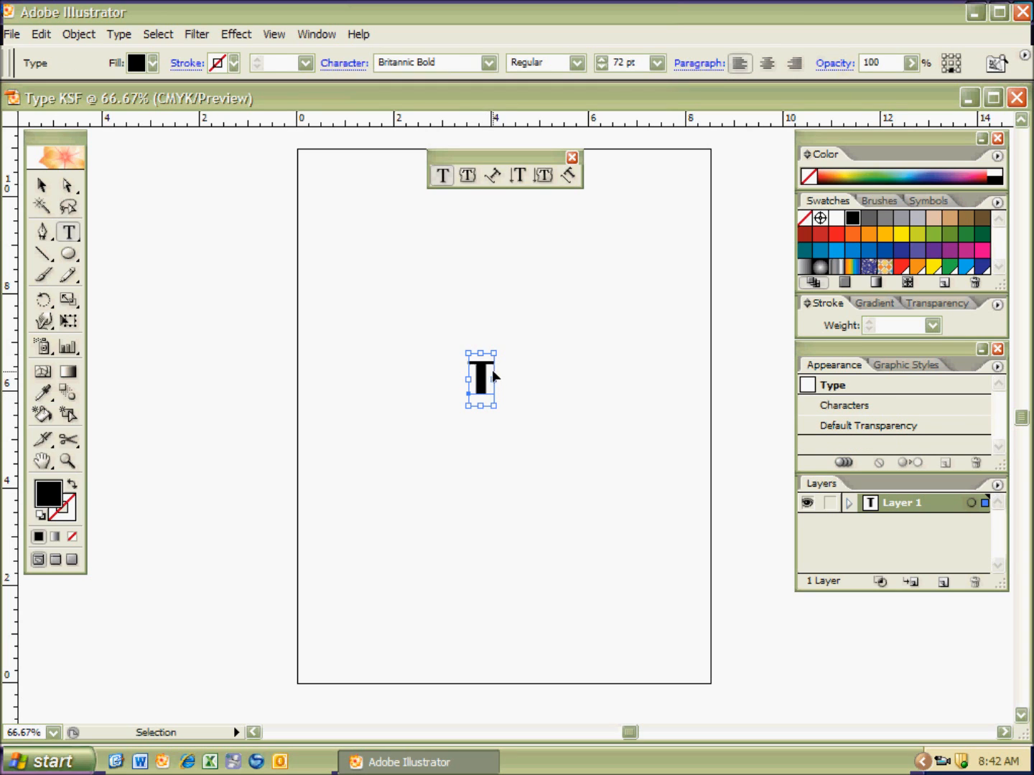
drag(494, 353, 691, 173)
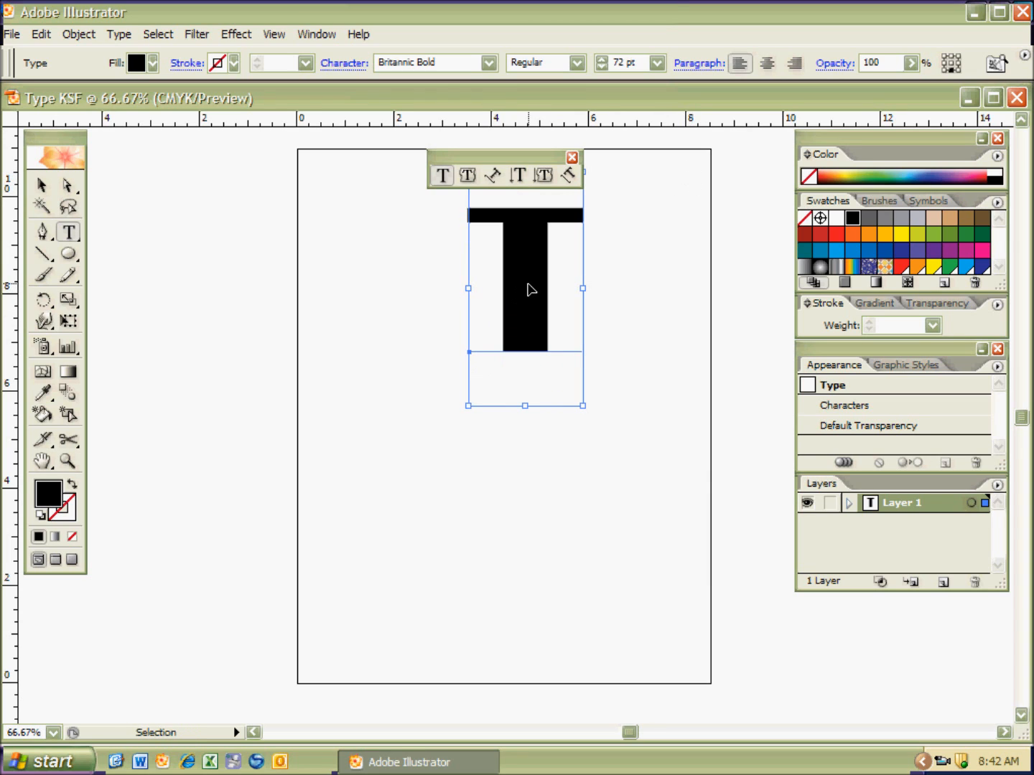
drag(529, 288, 515, 413)
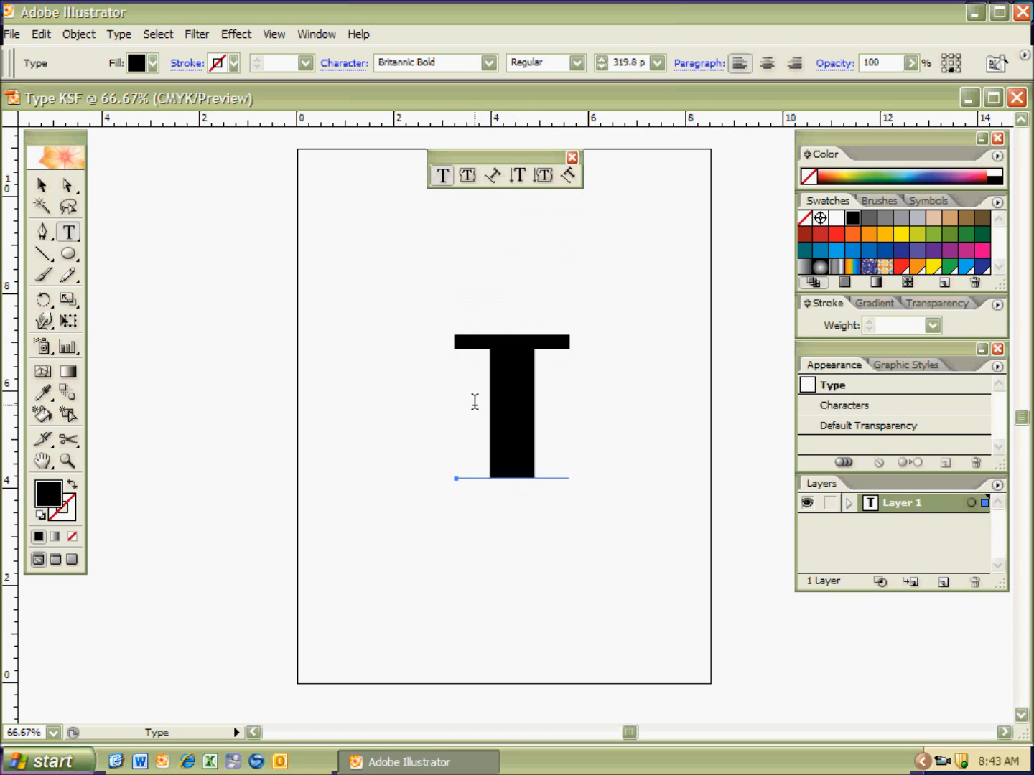
Step: Change the letter T's font to Eras Bold ITC and deselect it
right_click(504, 379)
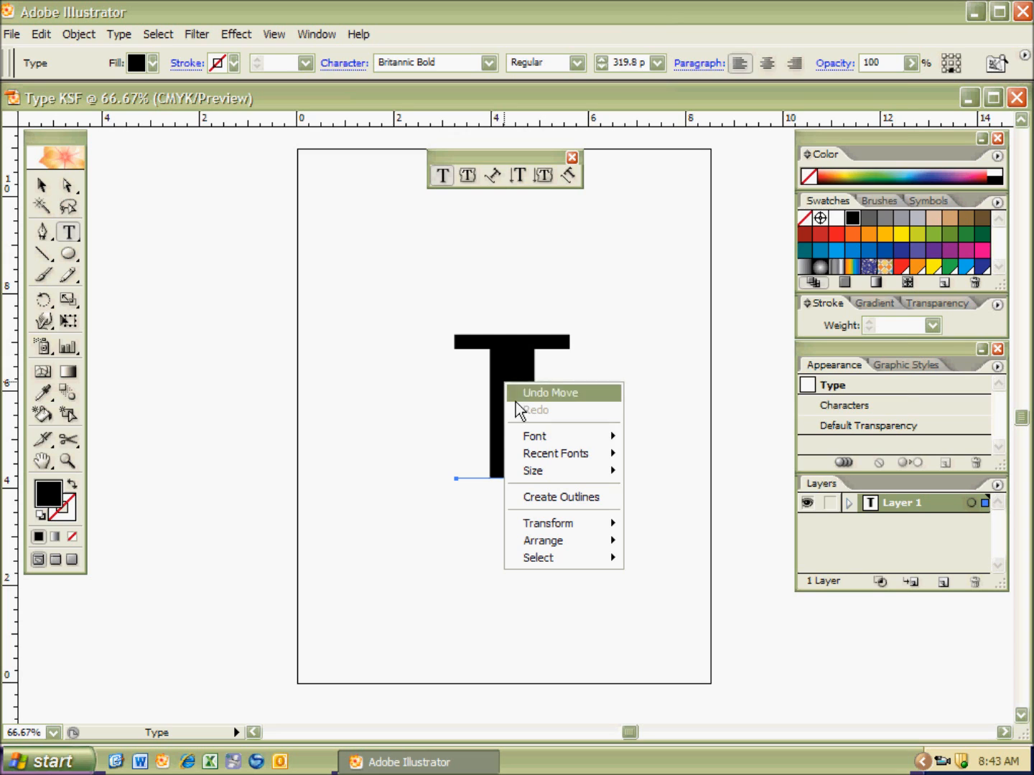
mouse_move(546, 436)
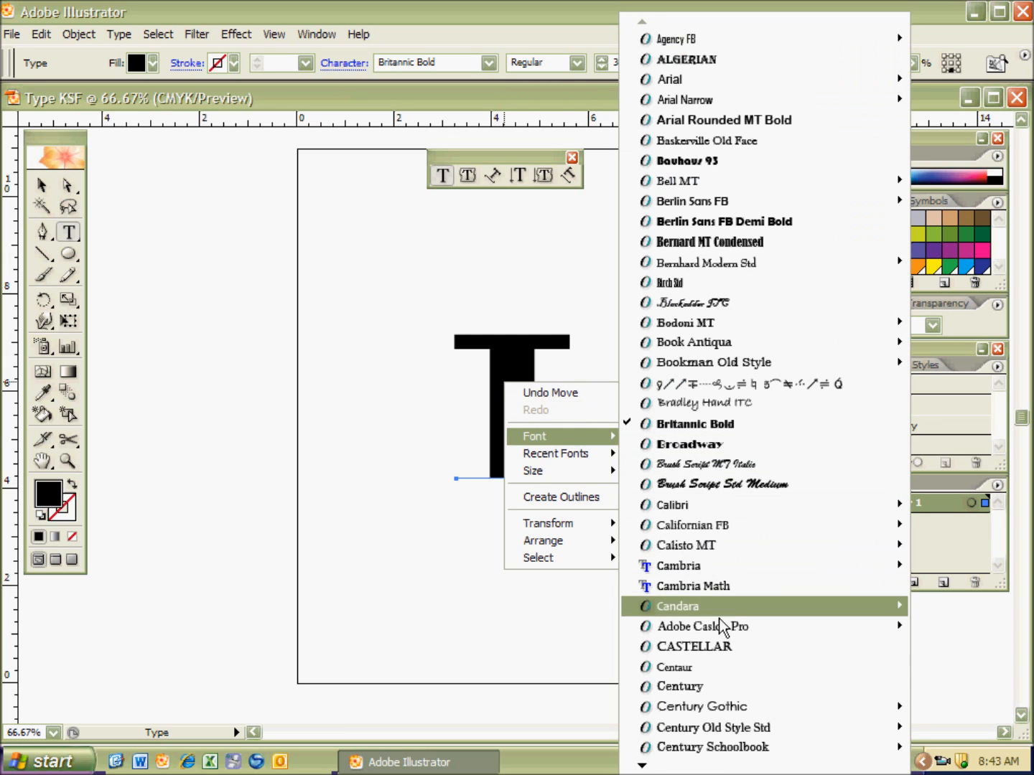
mouse_move(678, 767)
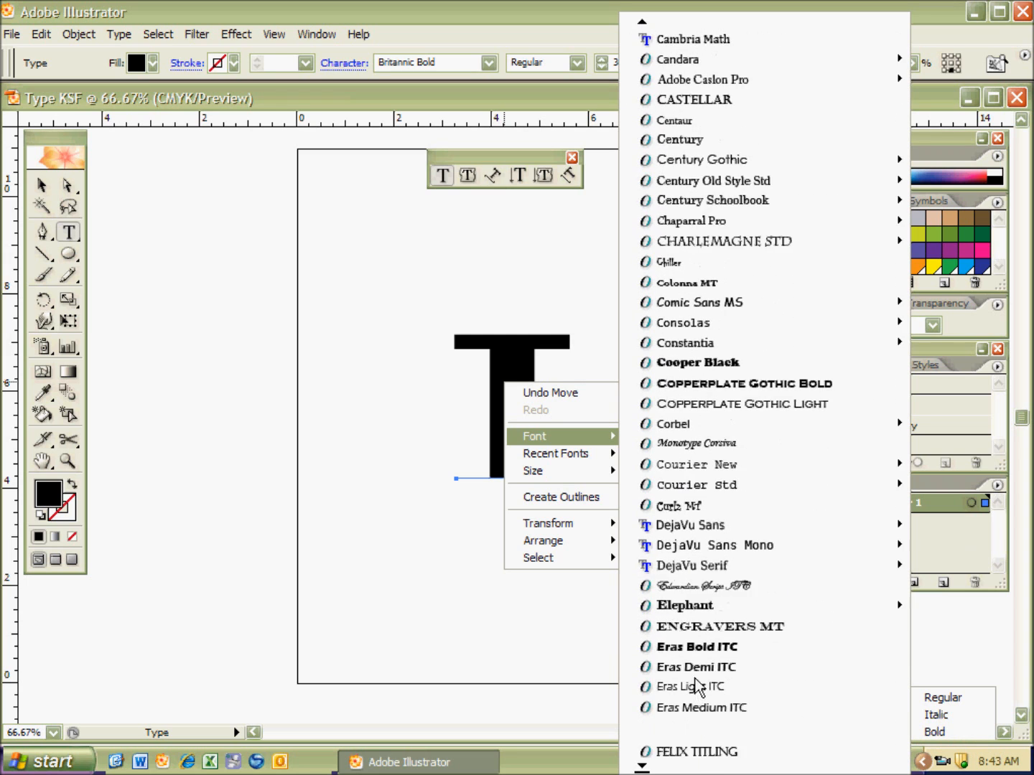
click(701, 654)
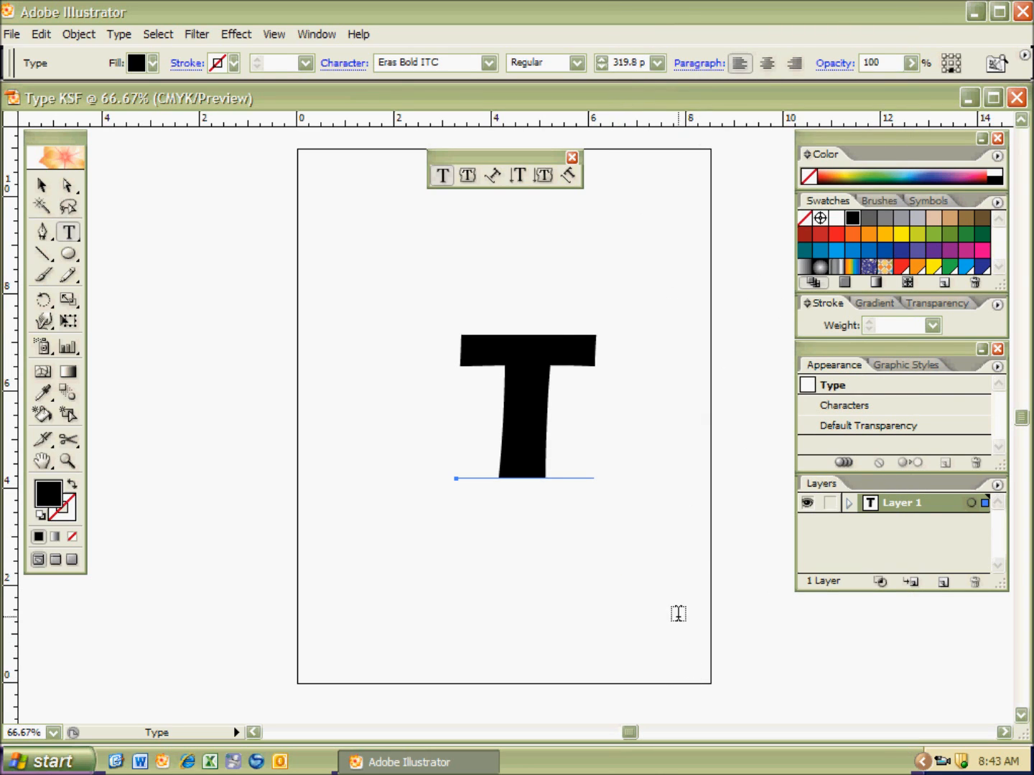
key(ctrl)
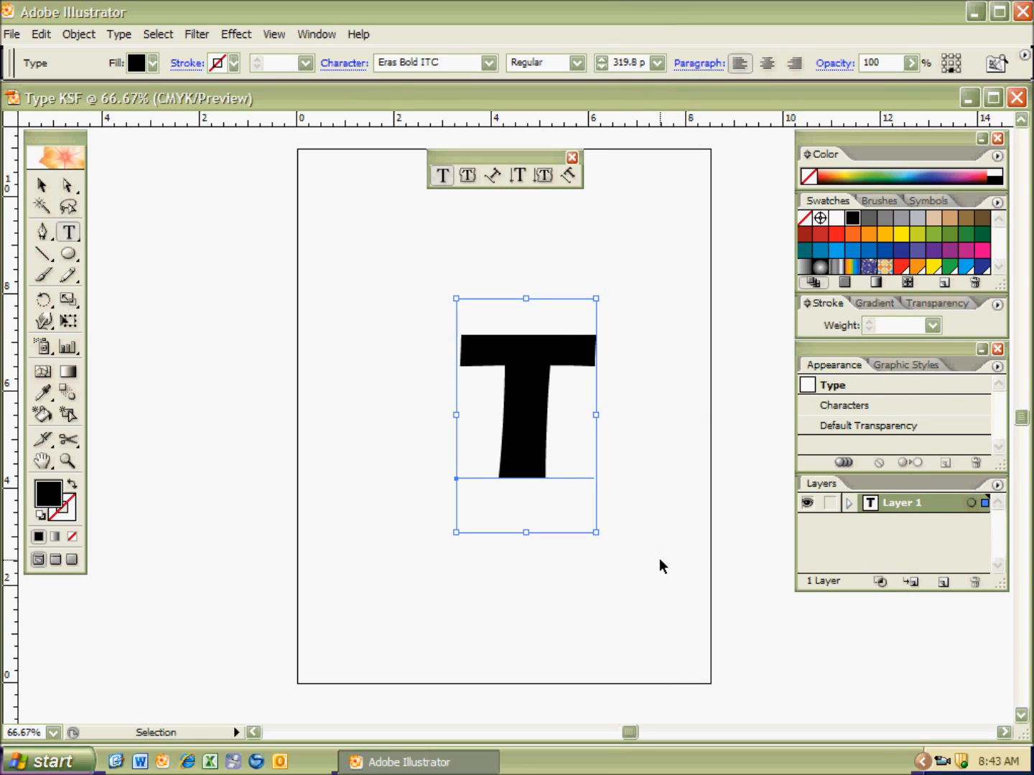
ctrl+click(661, 558)
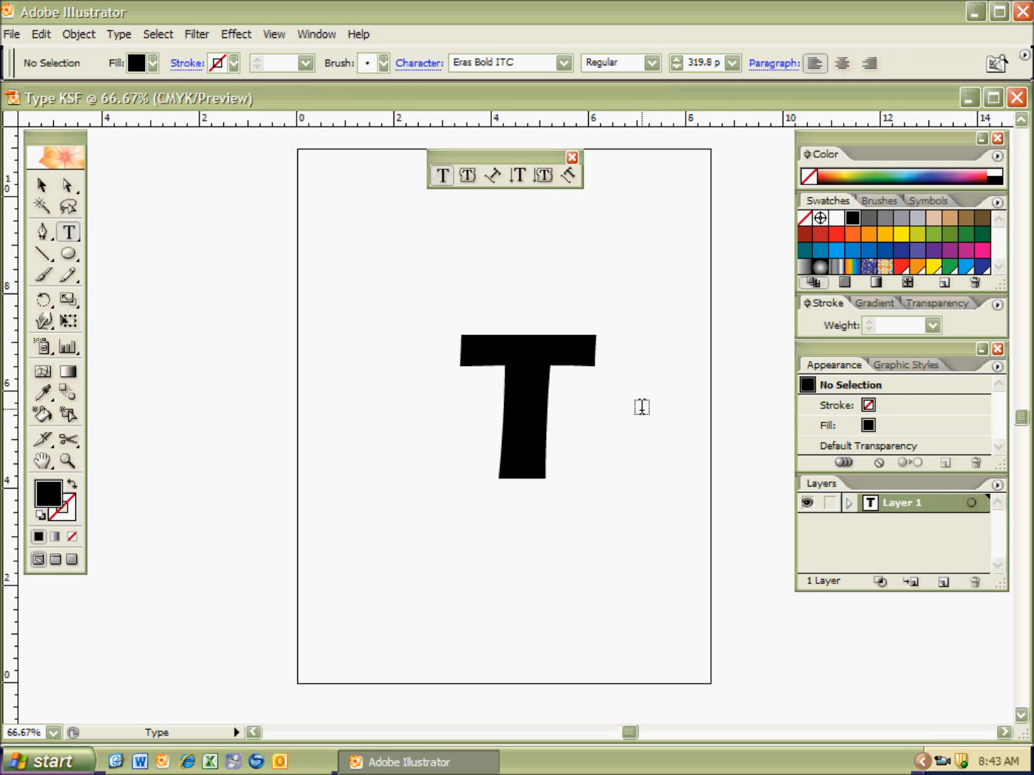
Step: Convert the letter T from editable type to outlines
ctrl+click(515, 420)
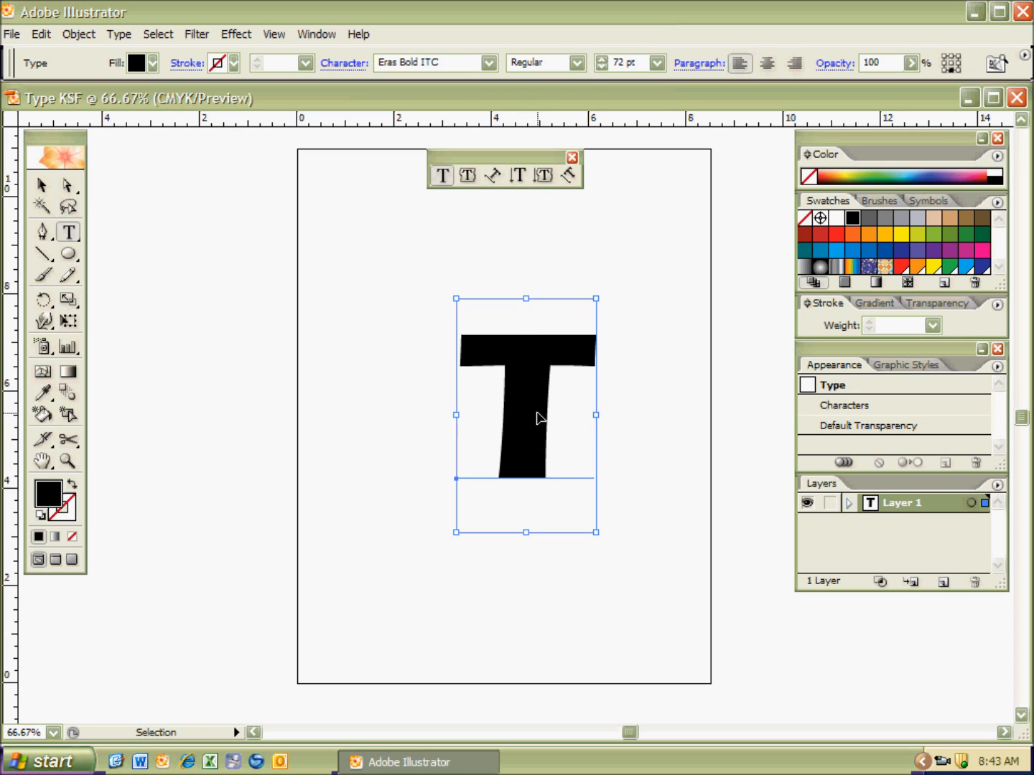
key(ctrl)
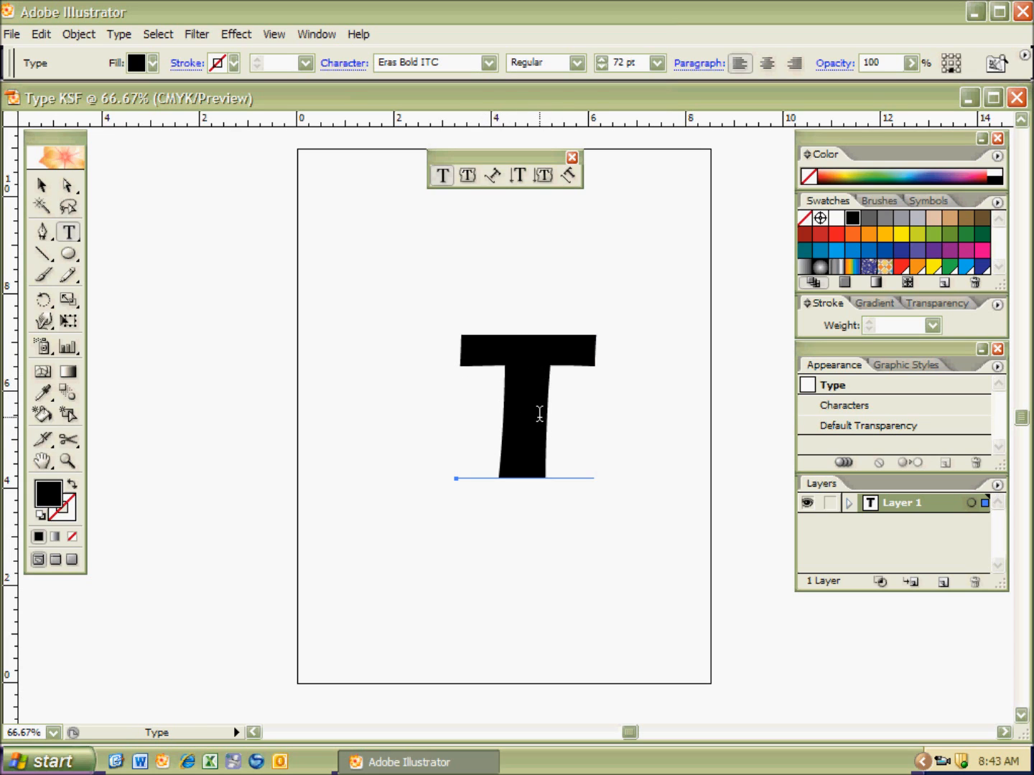
right_click(541, 417)
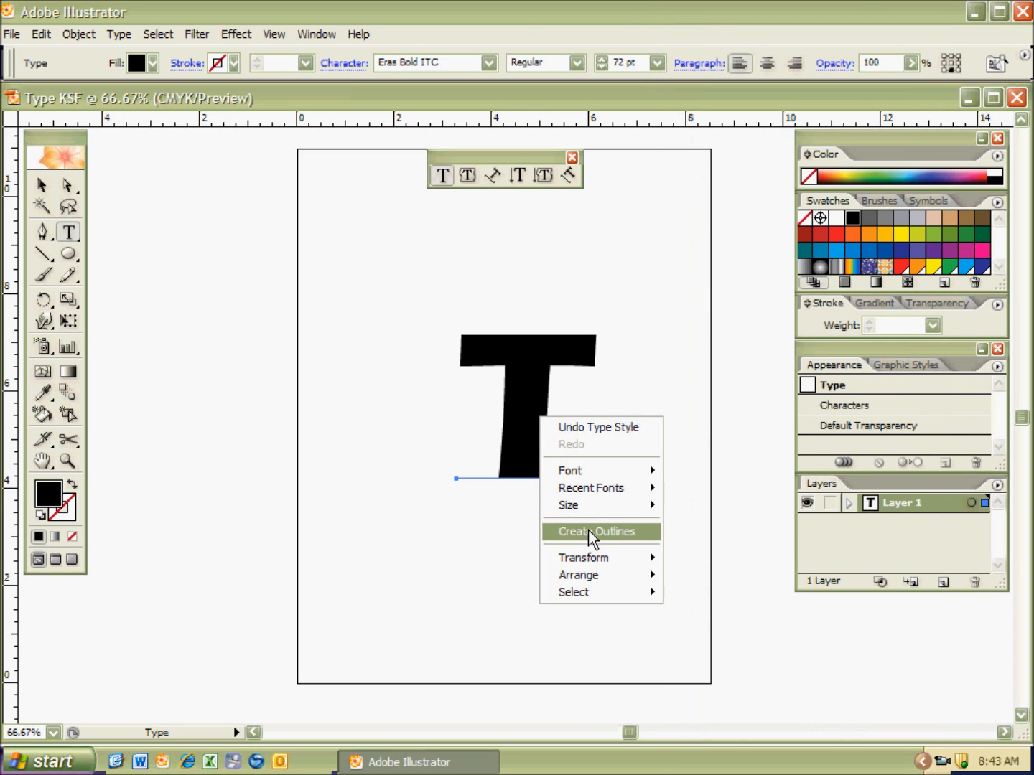
click(589, 532)
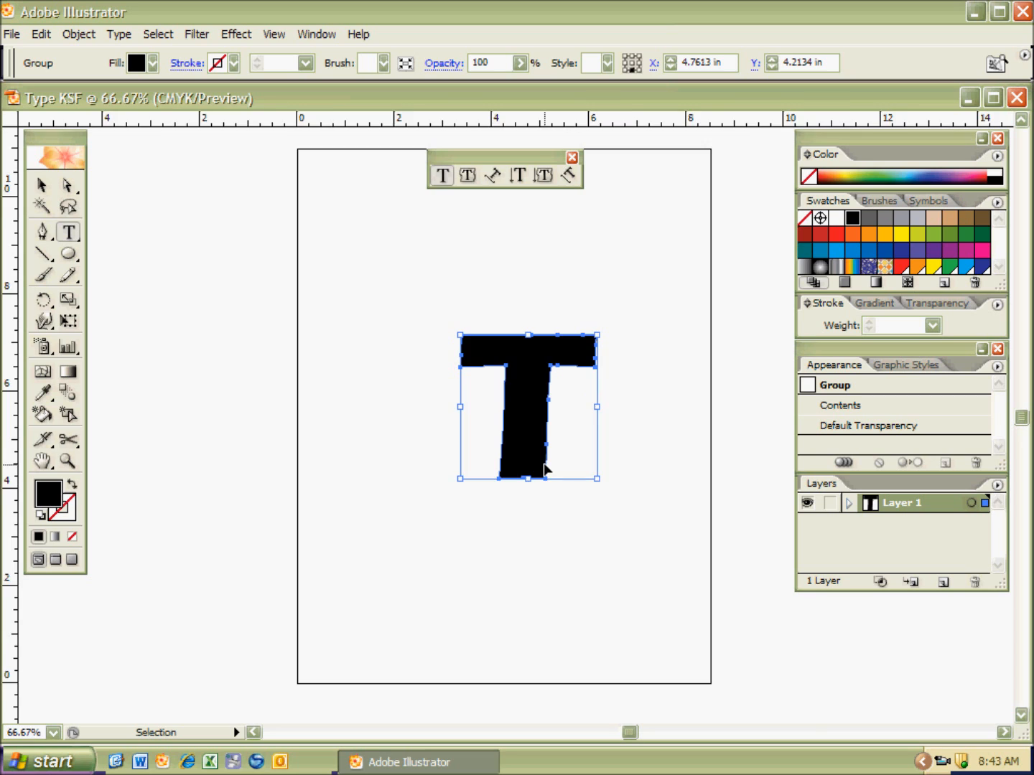
Step: Try to pull the crossbar's upper-left corner point up and outward on its own, and undo the move
key(ctrl+equal)
key(ctrl+equal)
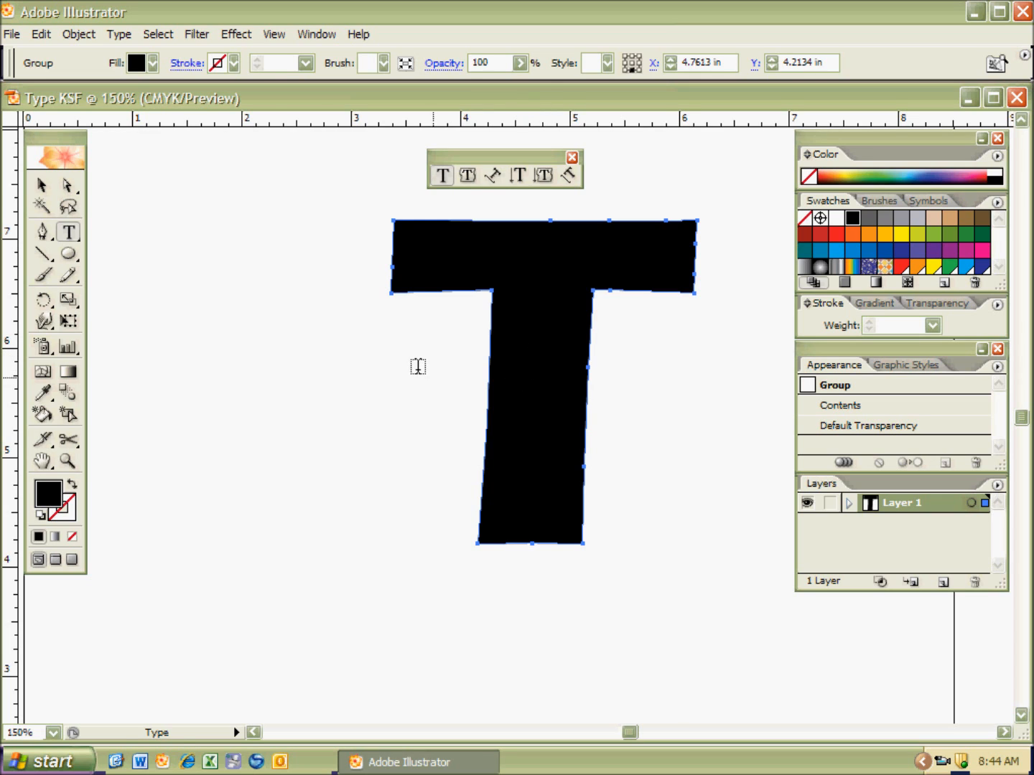
key(a)
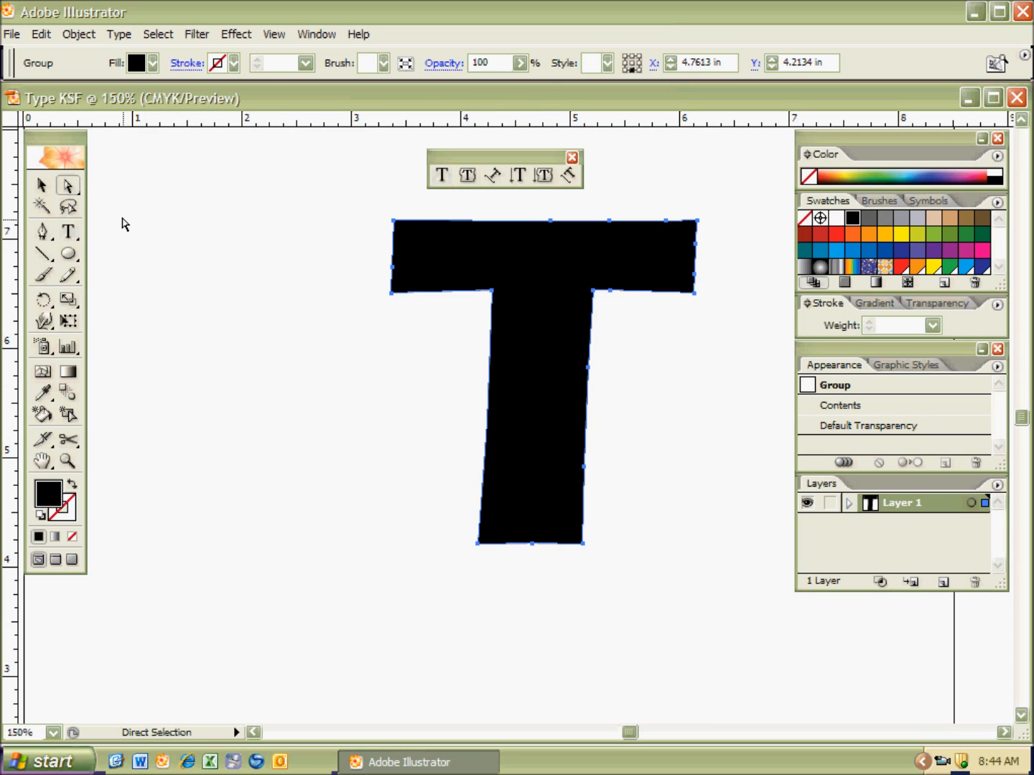
click(289, 277)
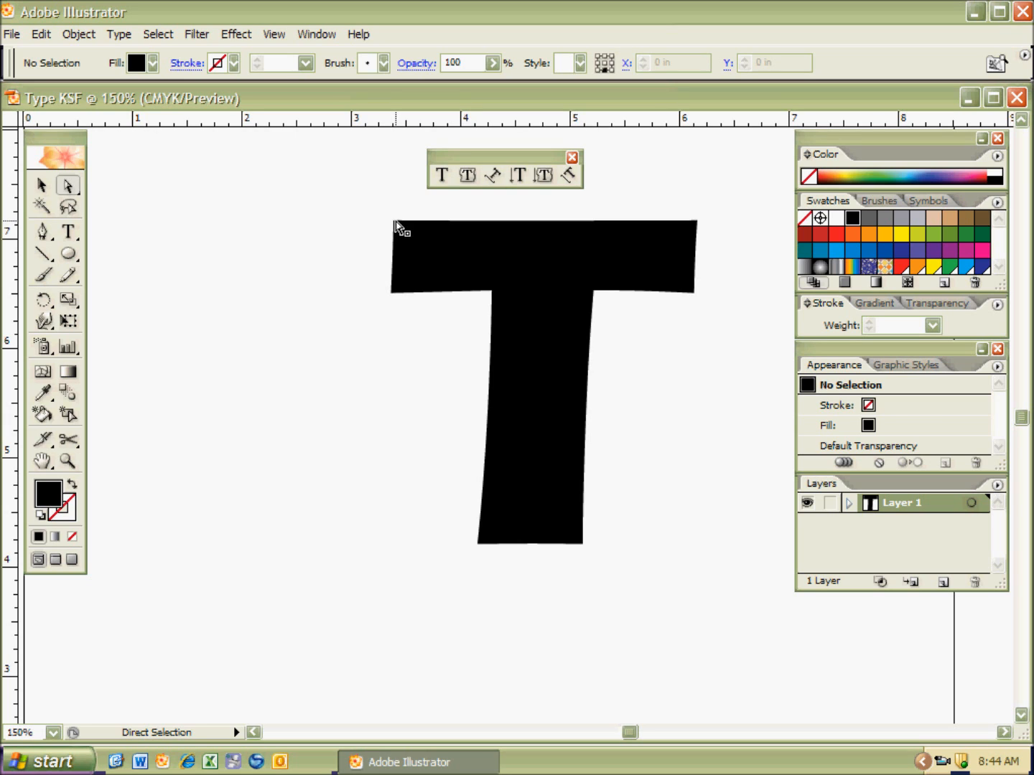
drag(395, 224, 314, 190)
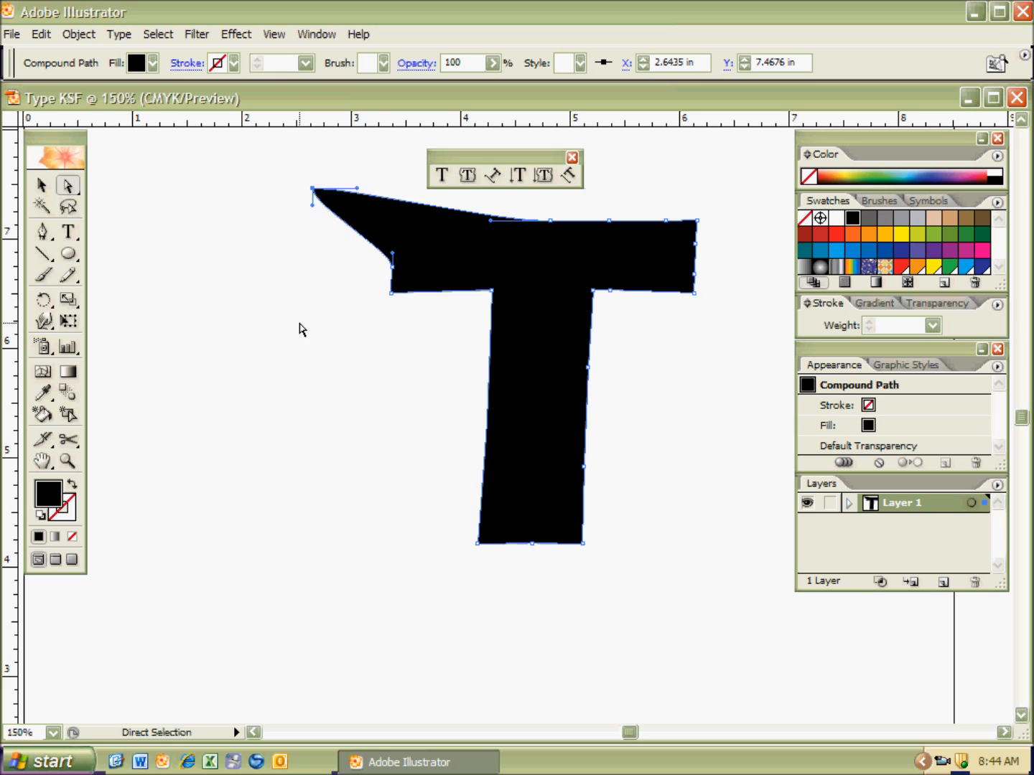
key(ctrl+z)
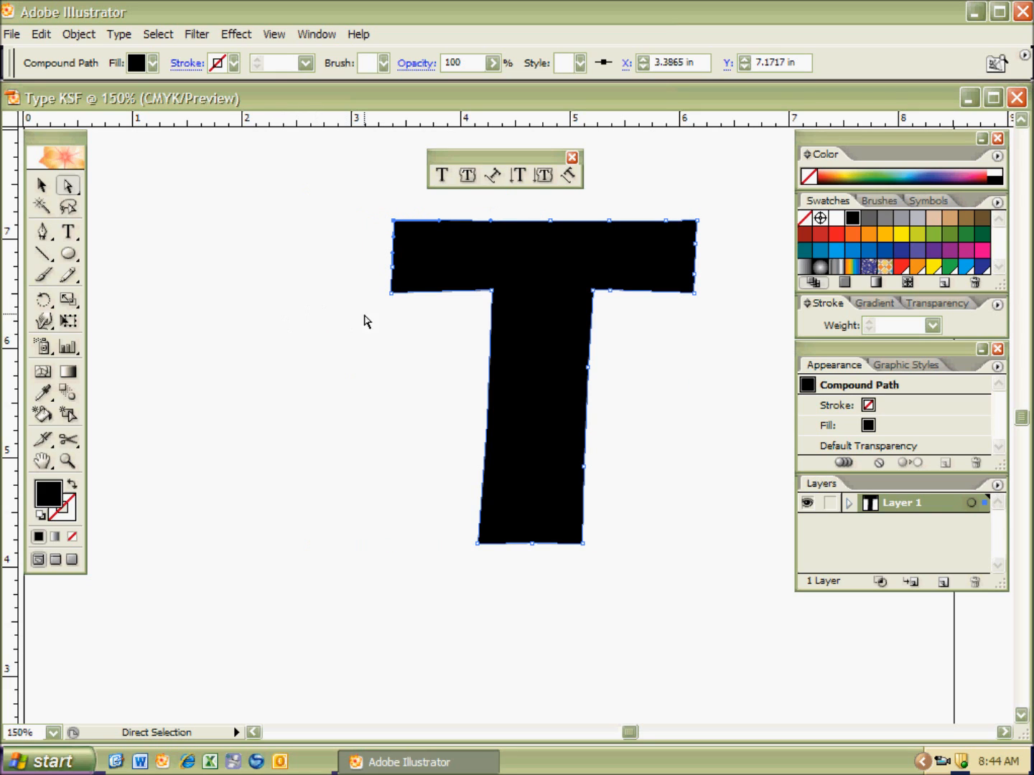
Step: Delete the extra anchor points from the crossbar's right end, top edge and underside with the Pen tool
key(p)
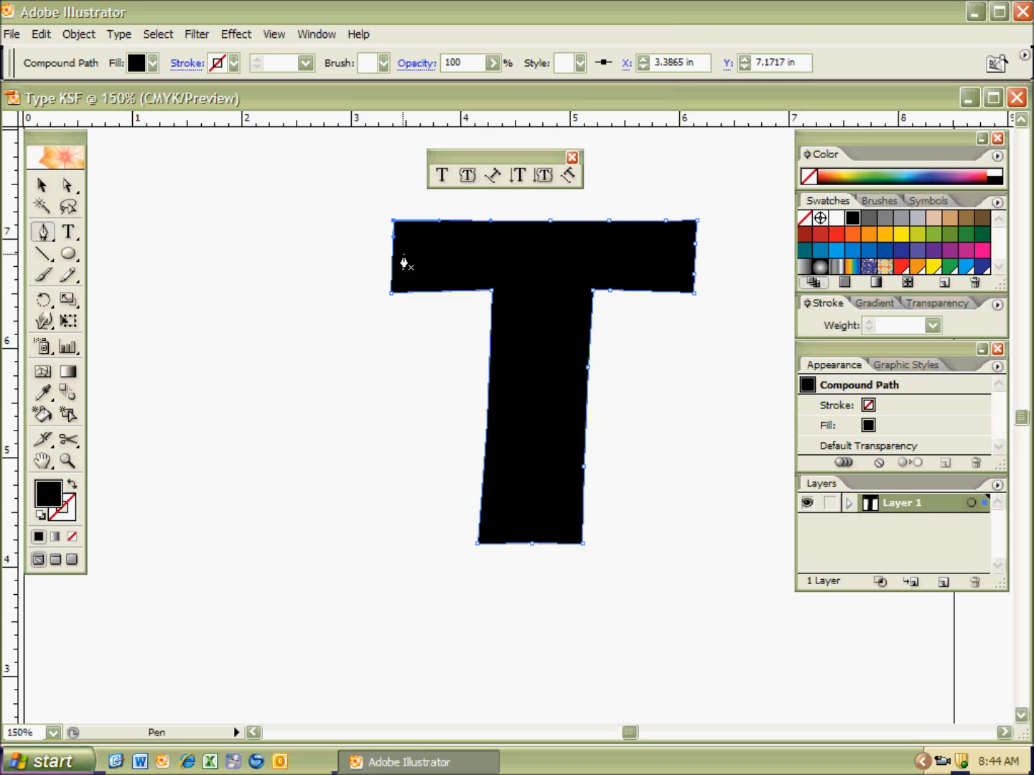
click(694, 265)
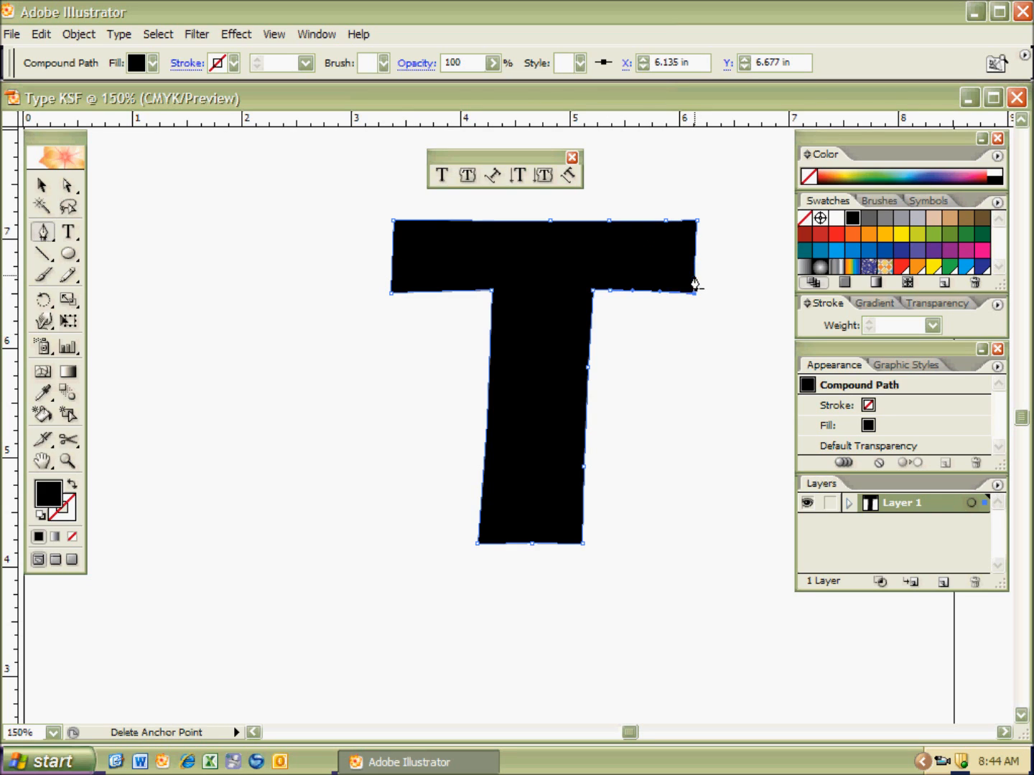
click(695, 284)
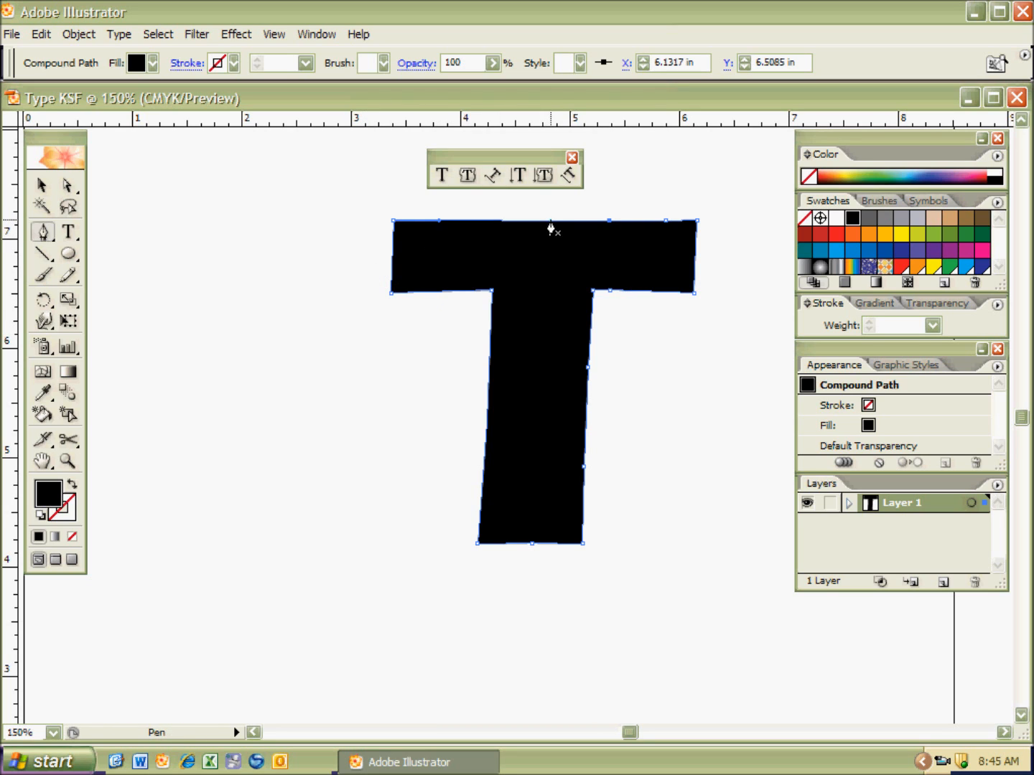
click(609, 220)
click(667, 220)
ctrl+click(668, 225)
click(667, 229)
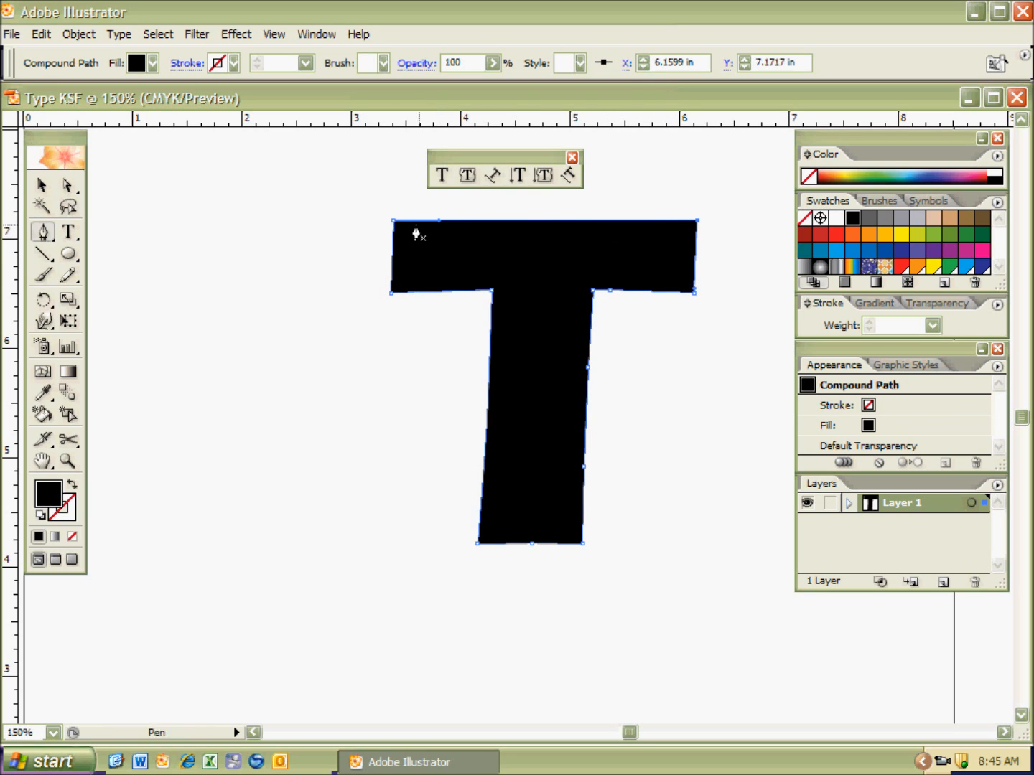
click(610, 292)
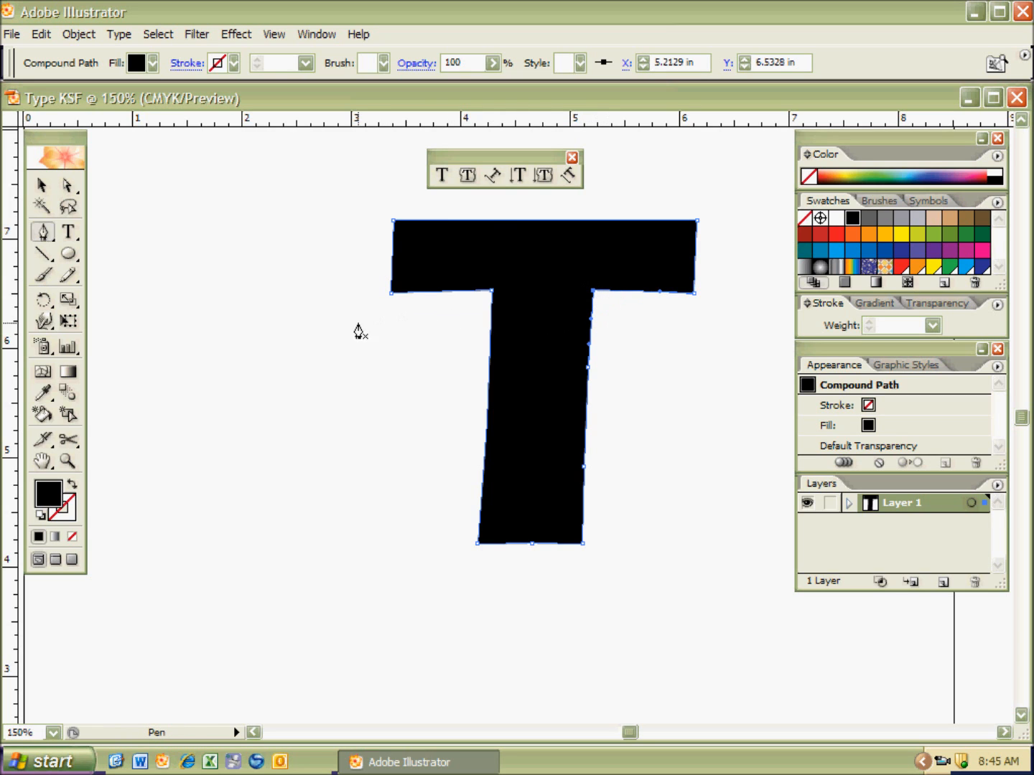
Step: Move the corner points of both crossbar ends outward and upward so the crossbar spans about 5.5 in
key(space)
drag(295, 312, 224, 326)
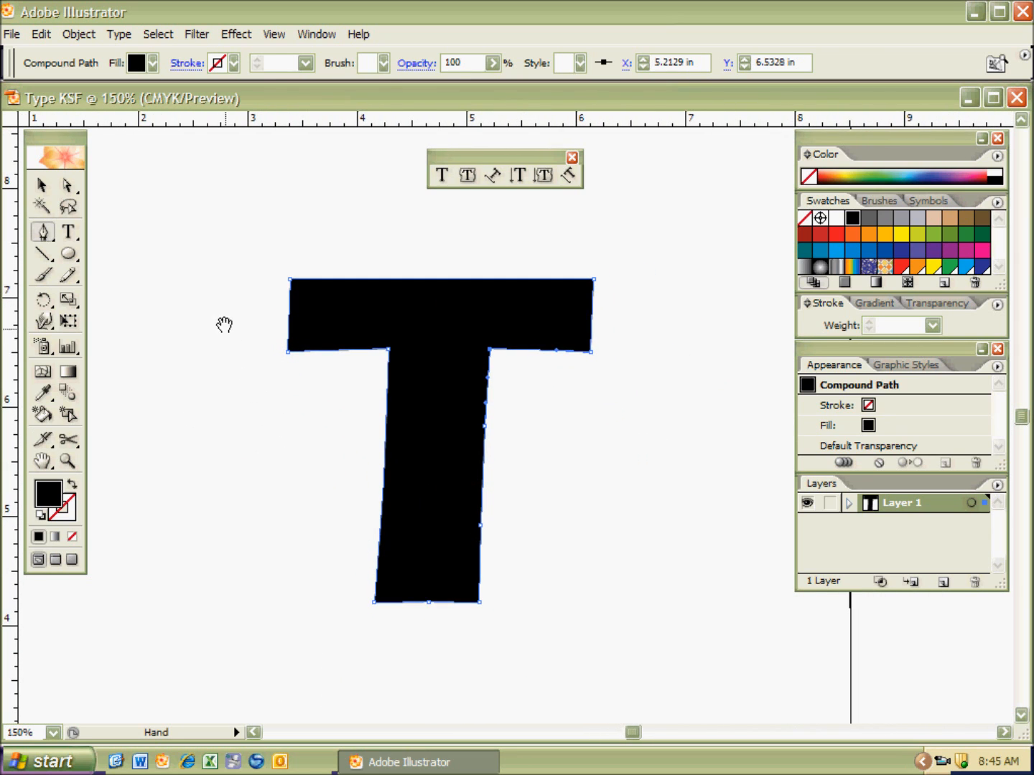
key(a)
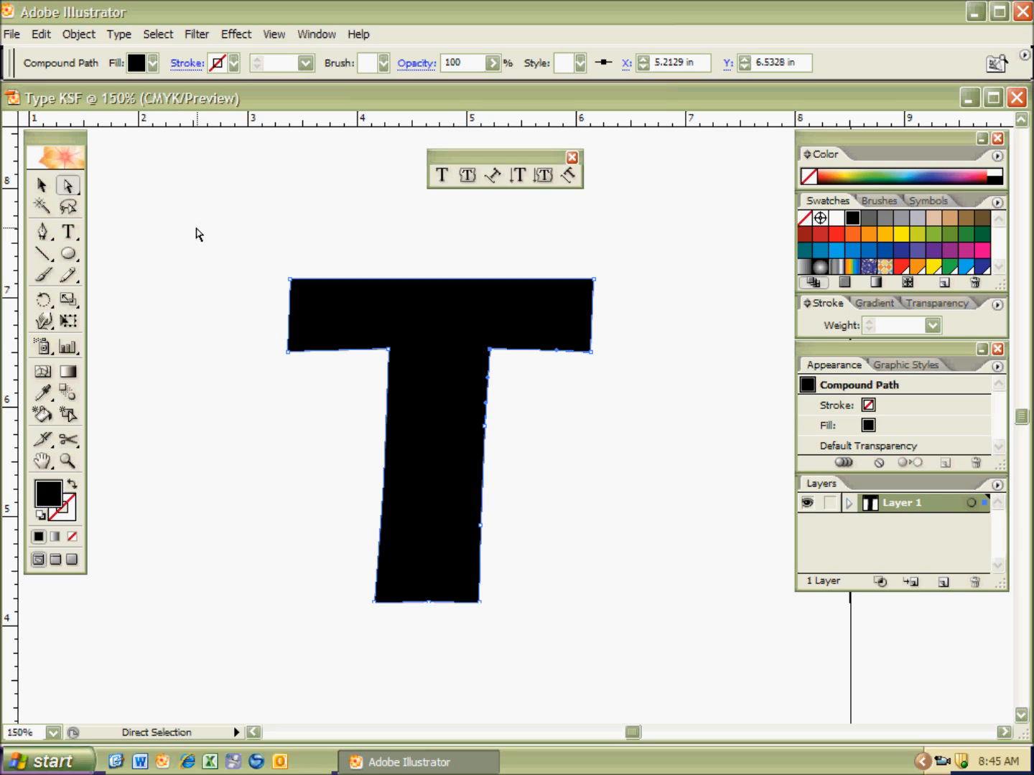
drag(192, 220, 333, 440)
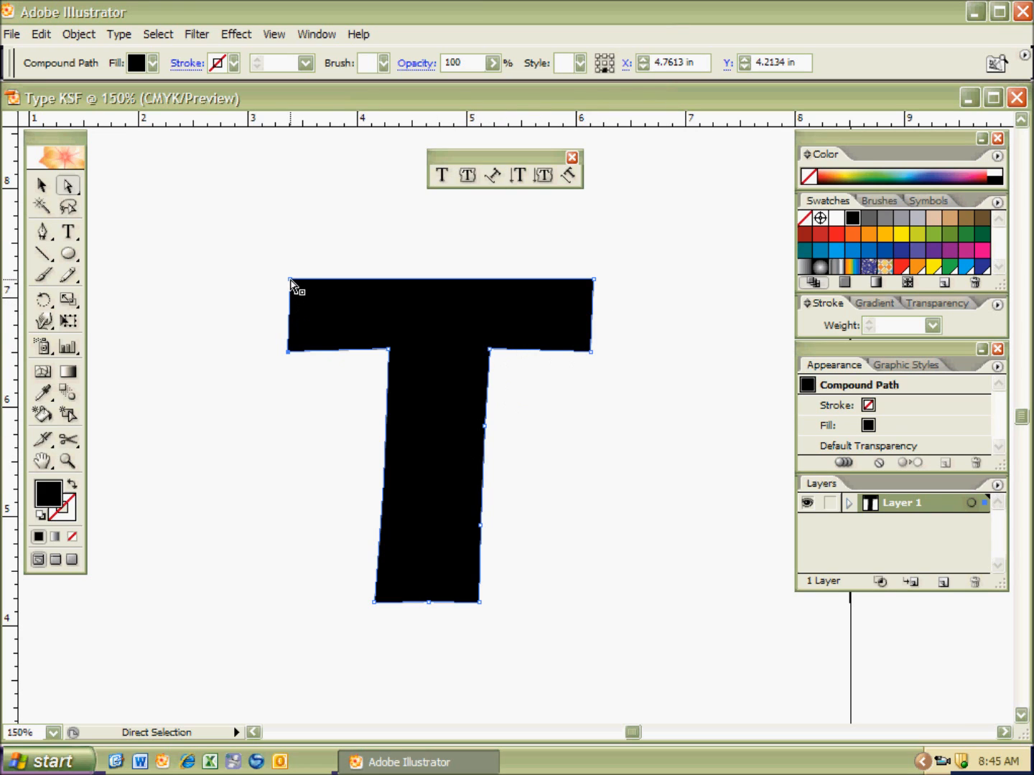
drag(290, 281, 165, 235)
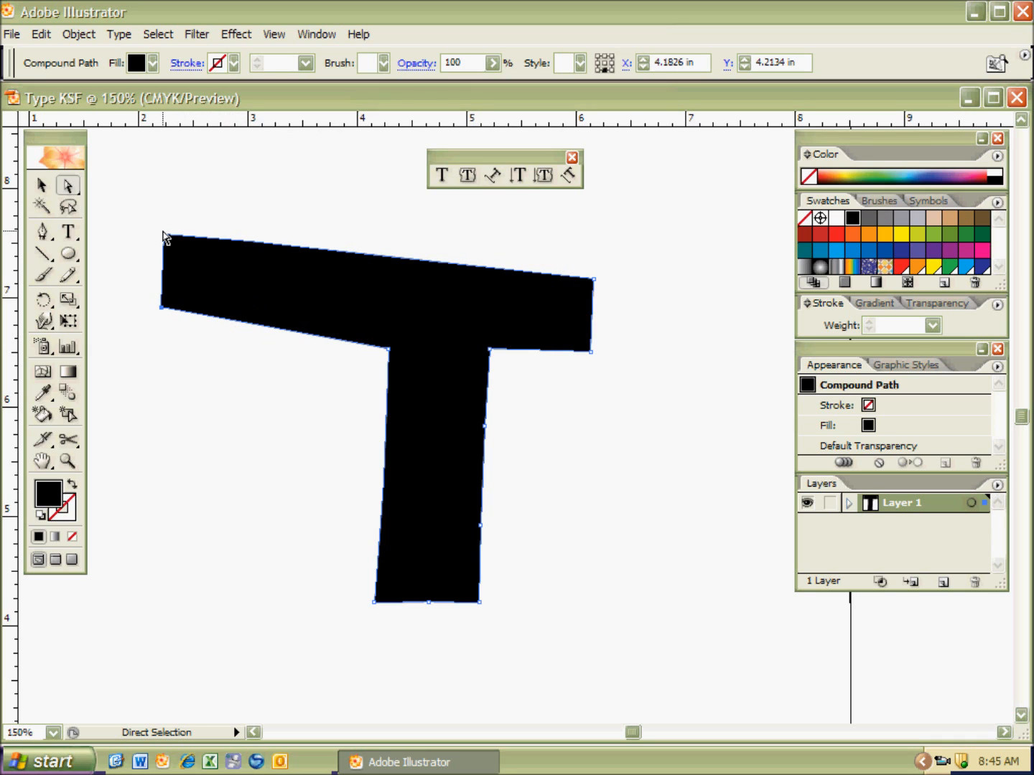
drag(542, 224, 689, 433)
drag(595, 280, 758, 235)
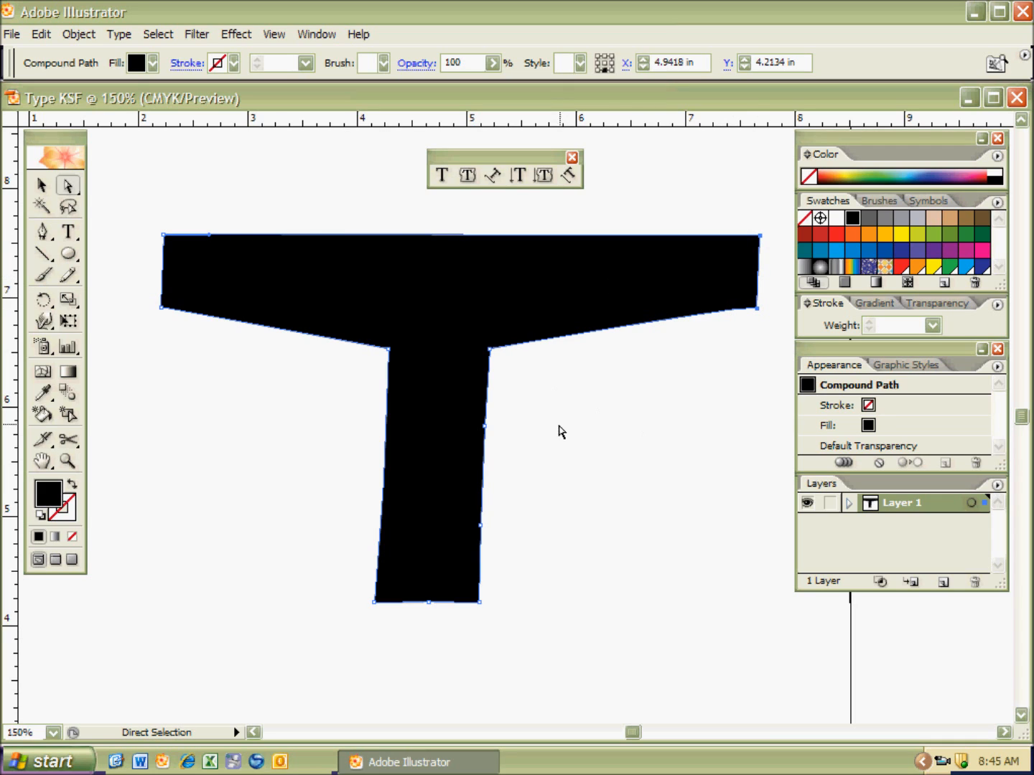
Step: Delete the extra anchor points from the stem's bottom edge and right side with the Pen tool
key(p)
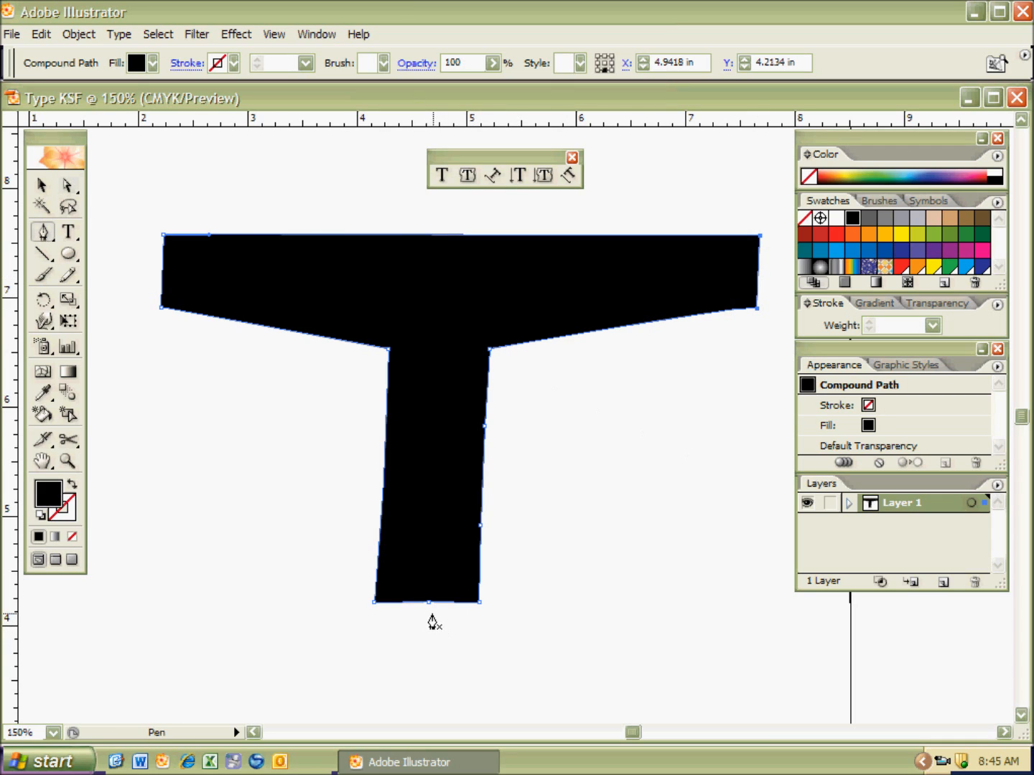
click(428, 606)
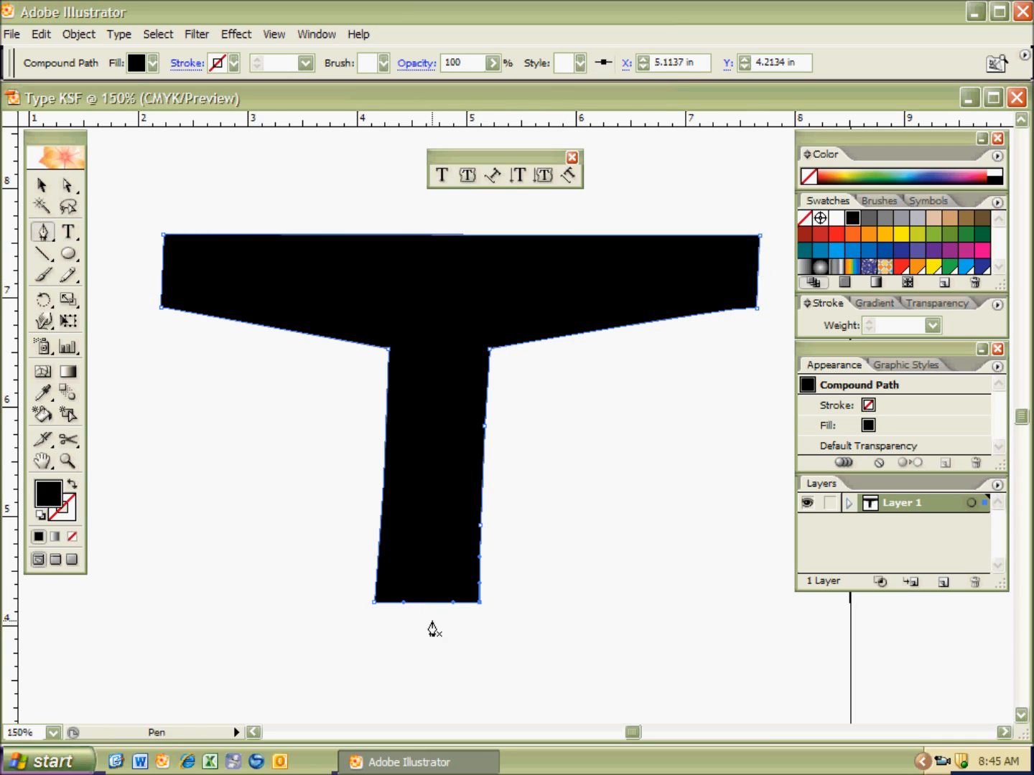
click(480, 527)
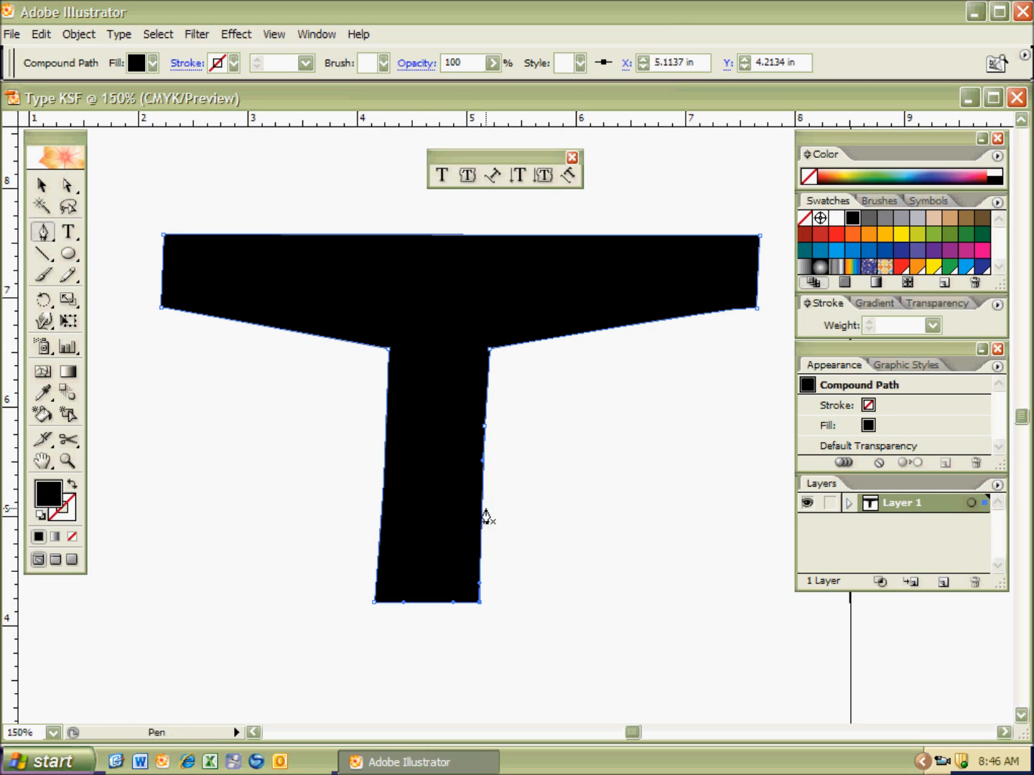
click(484, 434)
key(plus)
Step: Move the stem's bottom corner points slightly right and down to about 4.02 in on the vertical ruler
key(a)
drag(303, 553, 525, 648)
drag(479, 604, 490, 623)
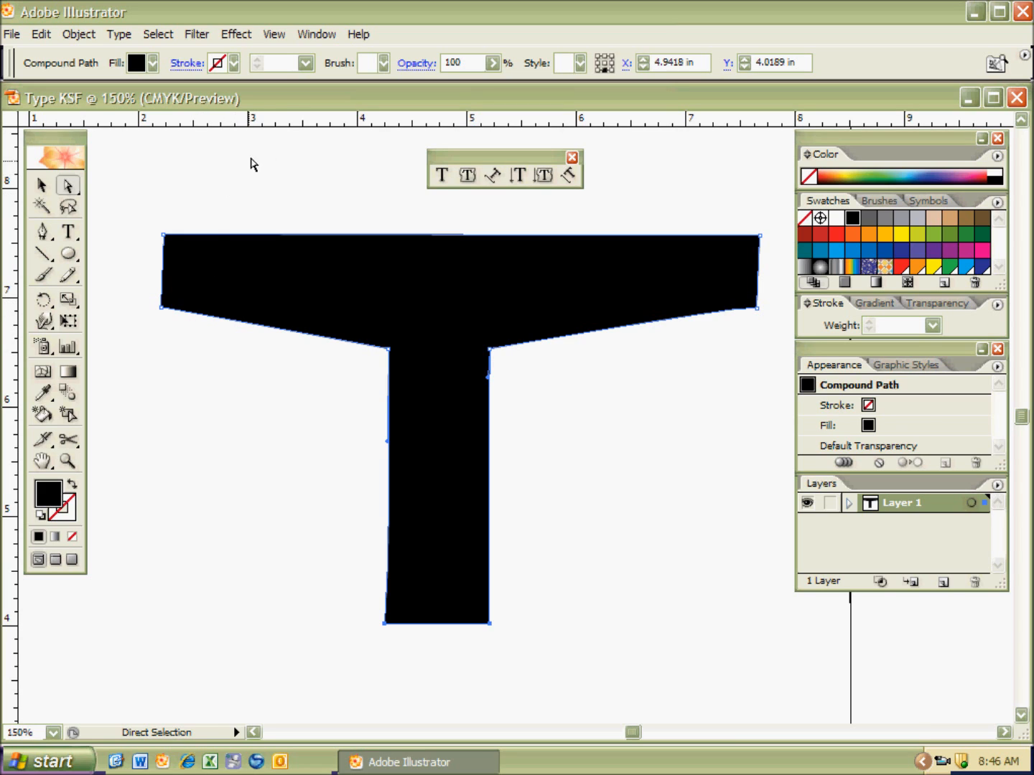
Step: Place horizontal guides at about 7.59, 6.89, 6.54 and 4.01 in, along the T's top, crossbar end corners, stem junction and base
key(v)
key(ctrl+r)
key(ctrl+r)
key(a)
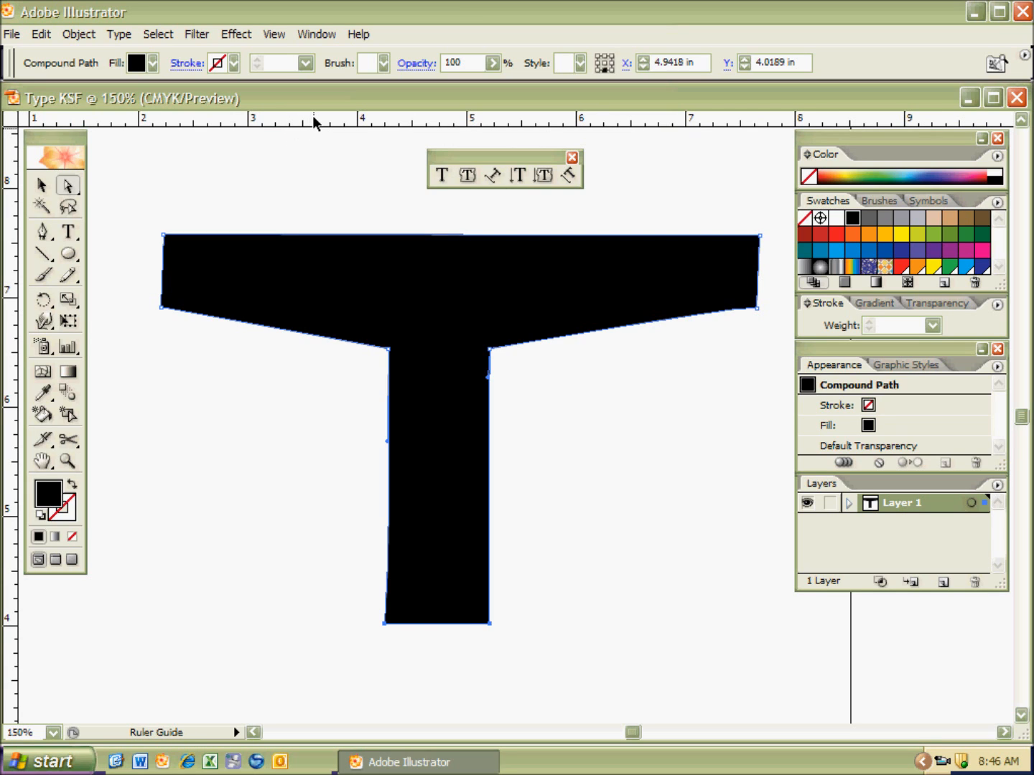
drag(313, 117, 310, 238)
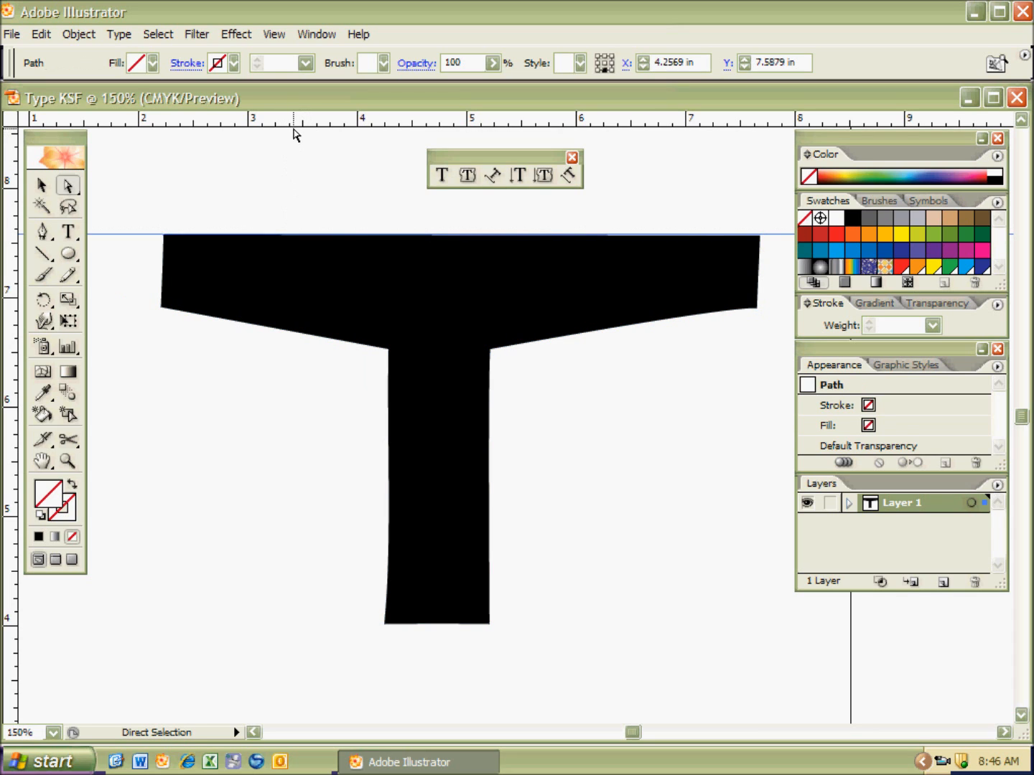
drag(298, 125, 299, 313)
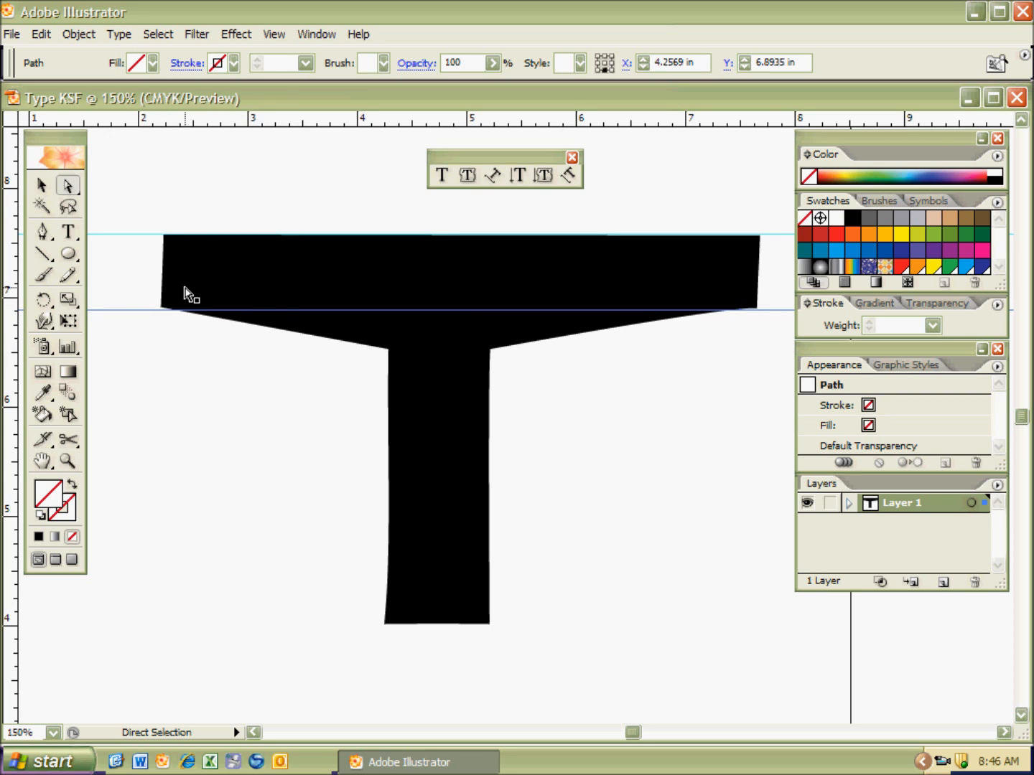
drag(278, 116, 304, 348)
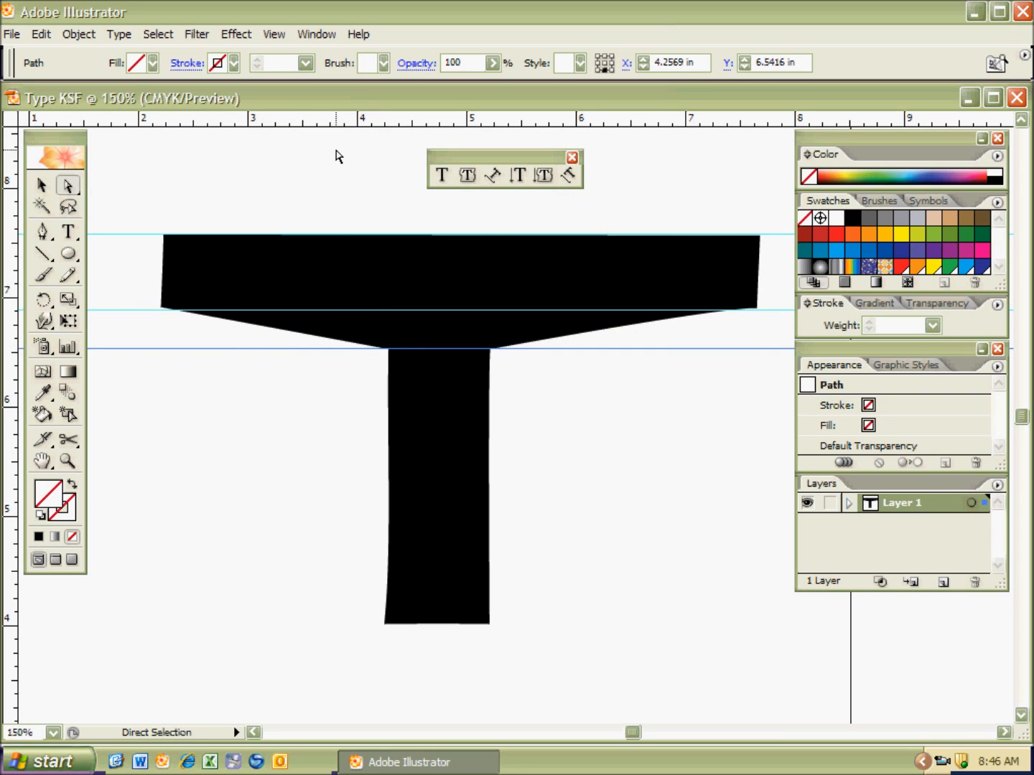
drag(341, 121, 346, 625)
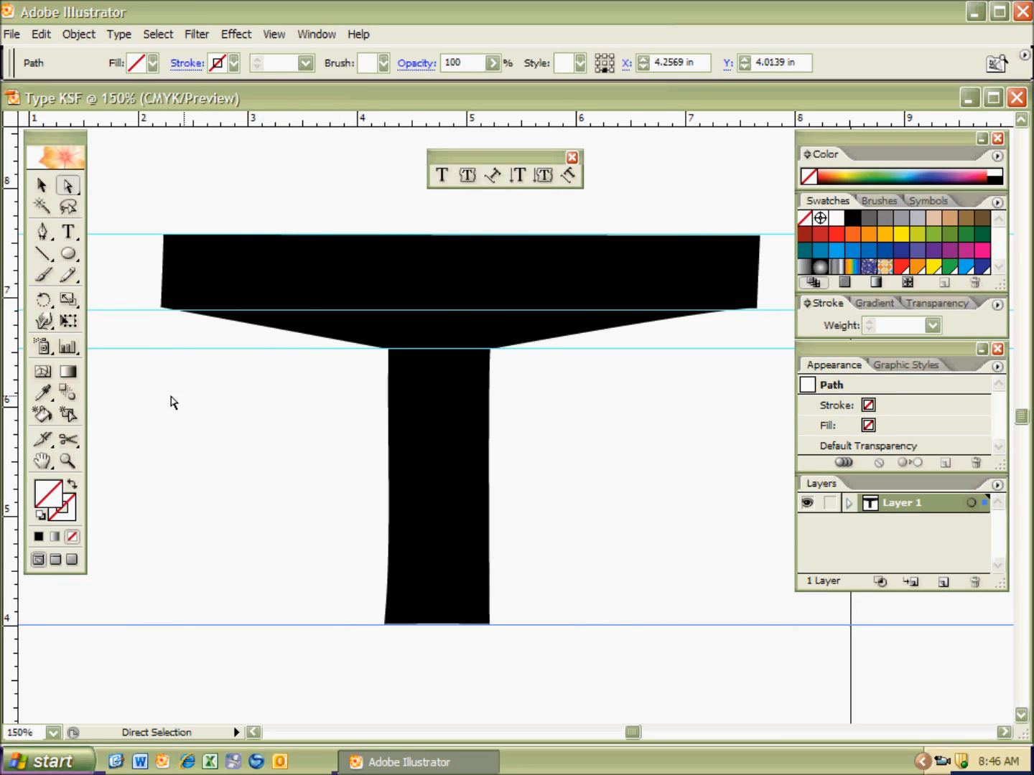
Step: Place vertical guides at the crossbar's left and right ends, the right one at about 7.69 in
drag(9, 481, 159, 436)
drag(10, 492, 759, 370)
drag(760, 370, 761, 369)
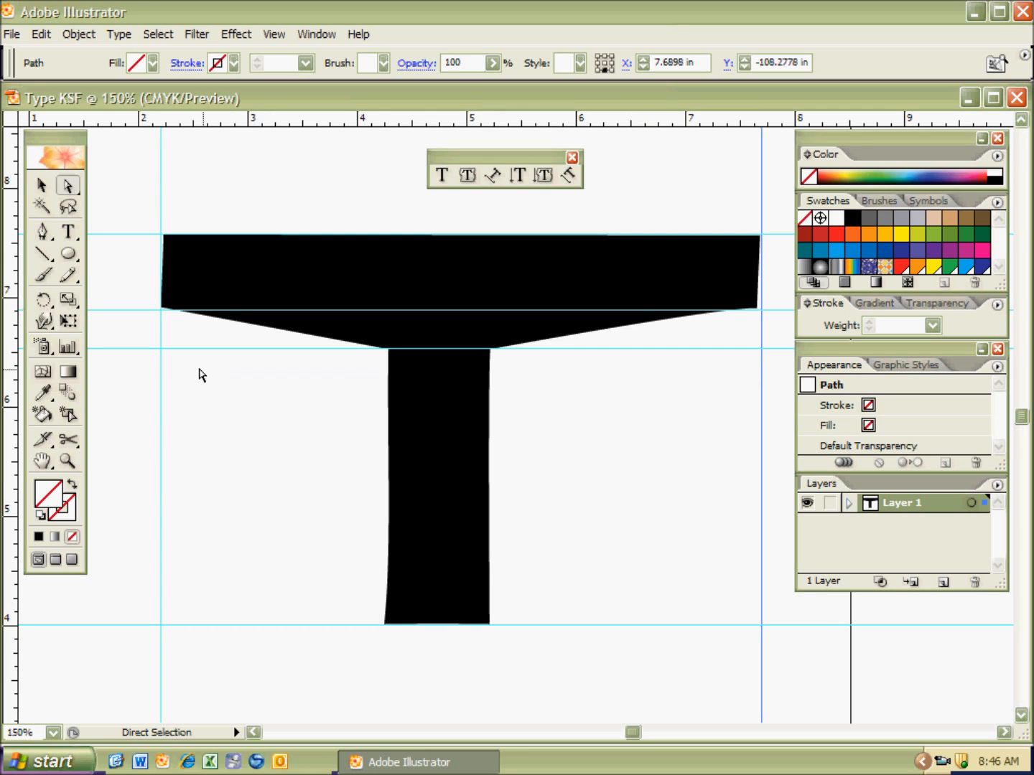
Step: Lock the guides and try to select the vertical guide at the crossbar's left end
drag(159, 389, 181, 419)
click(161, 407)
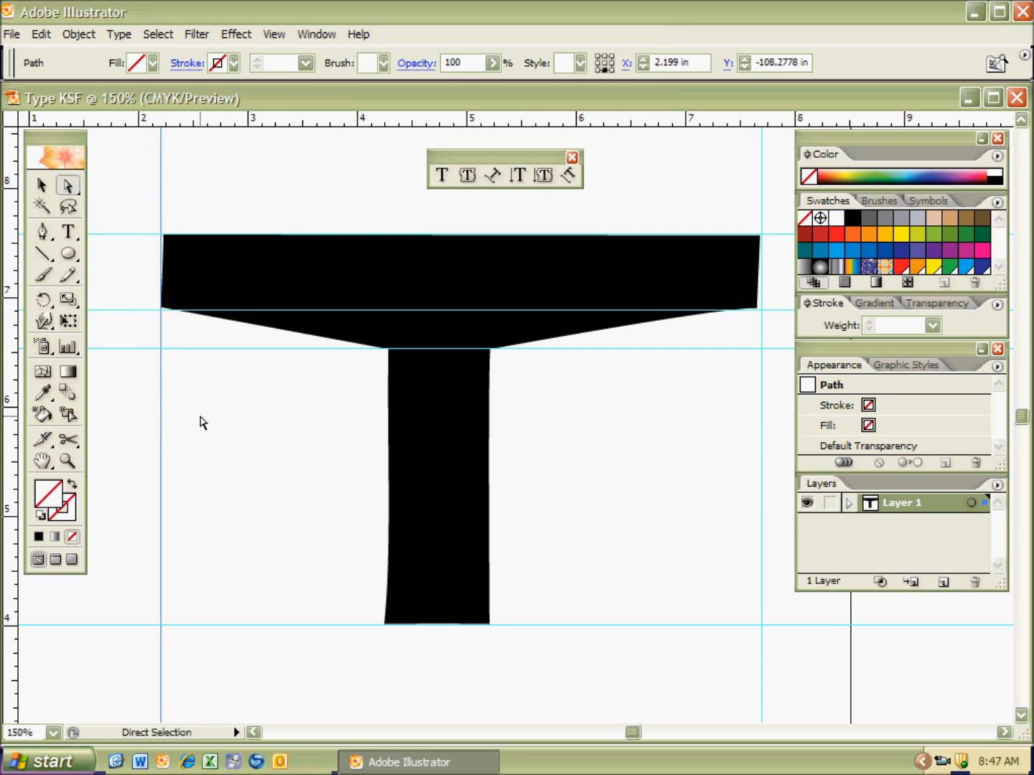
click(213, 431)
right_click(211, 419)
click(262, 570)
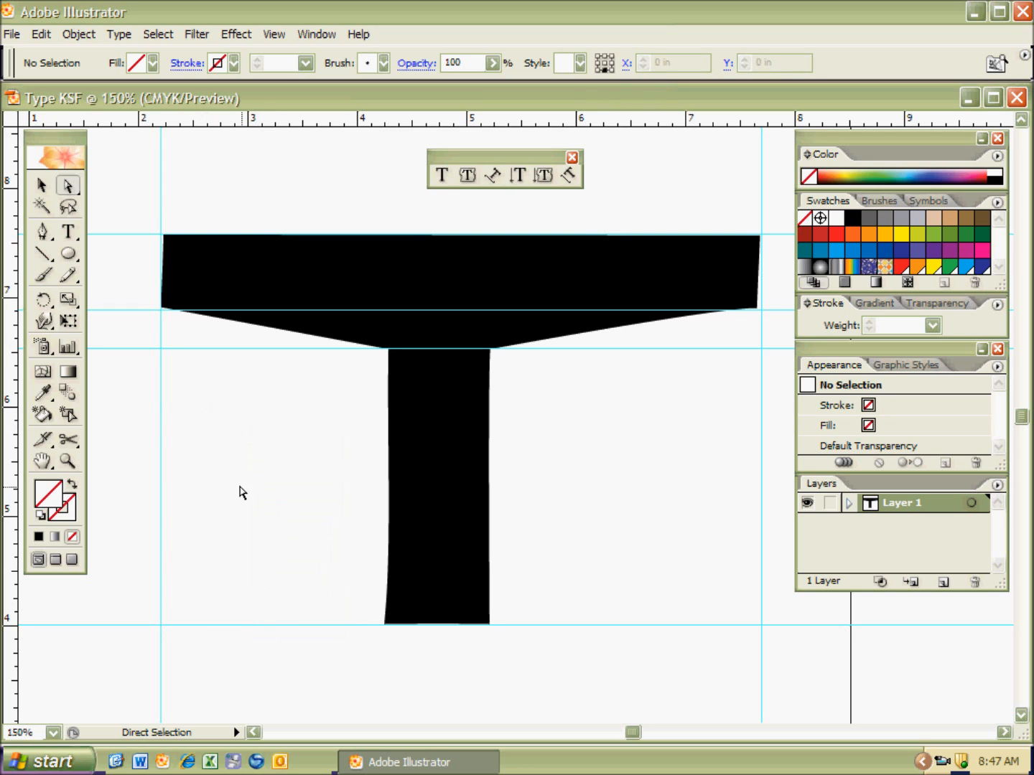
right_click(241, 492)
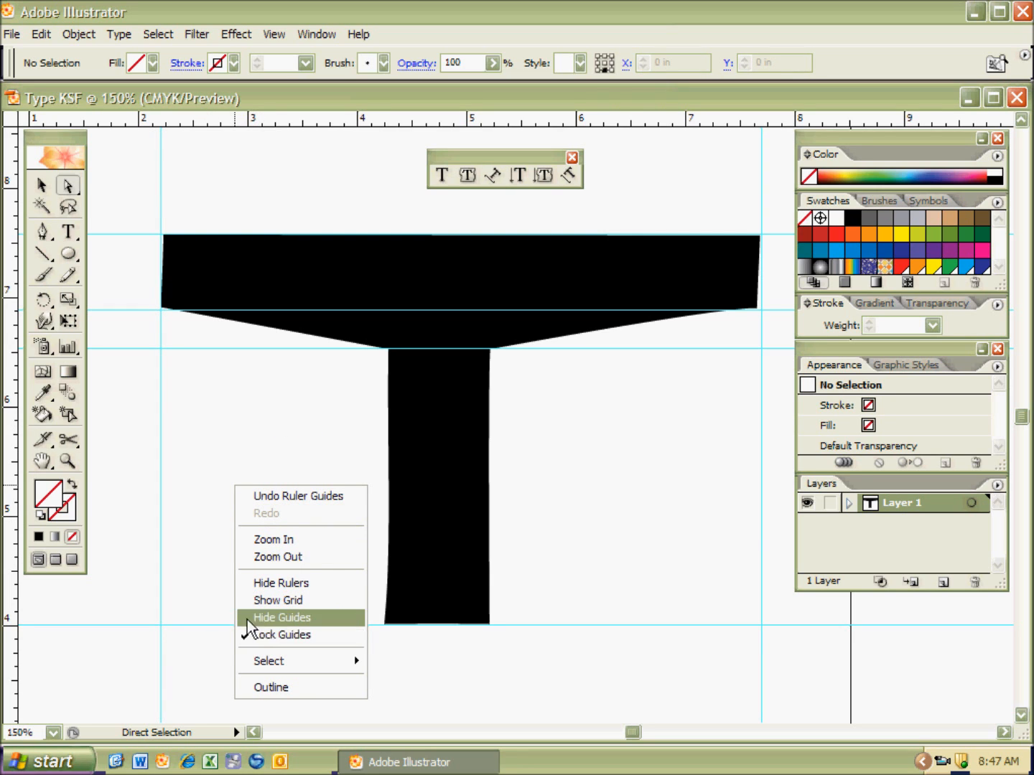
click(197, 521)
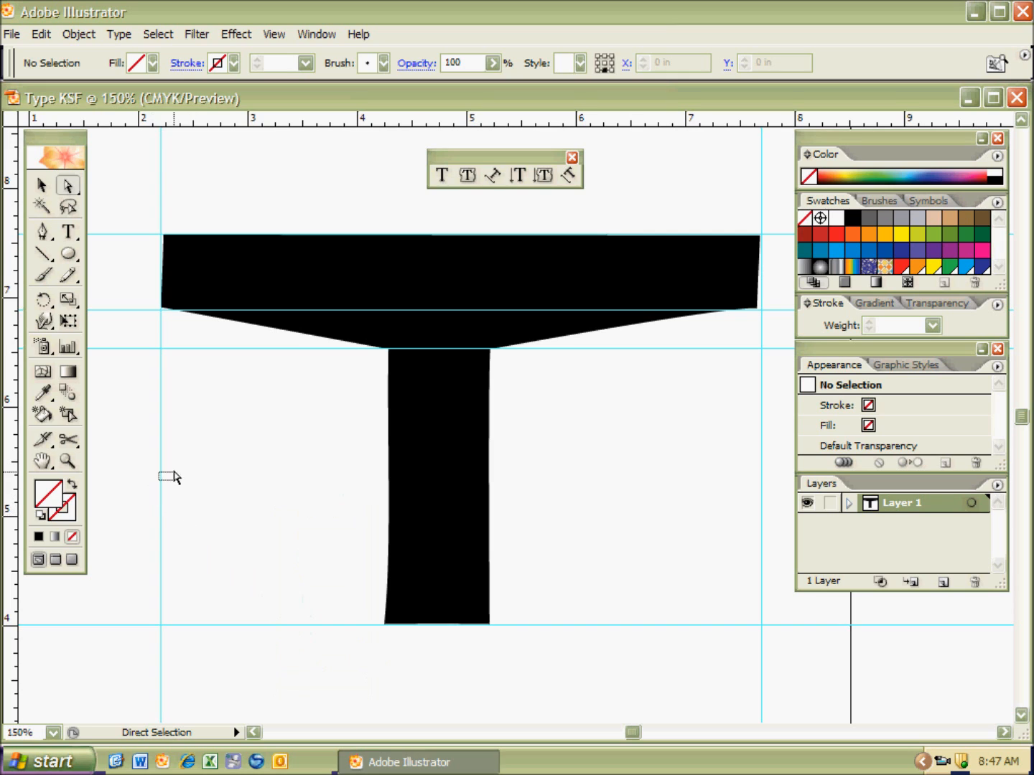
Step: Unlock the guides and try shifting the vertical guide at the crossbar's left end slightly
right_click(219, 482)
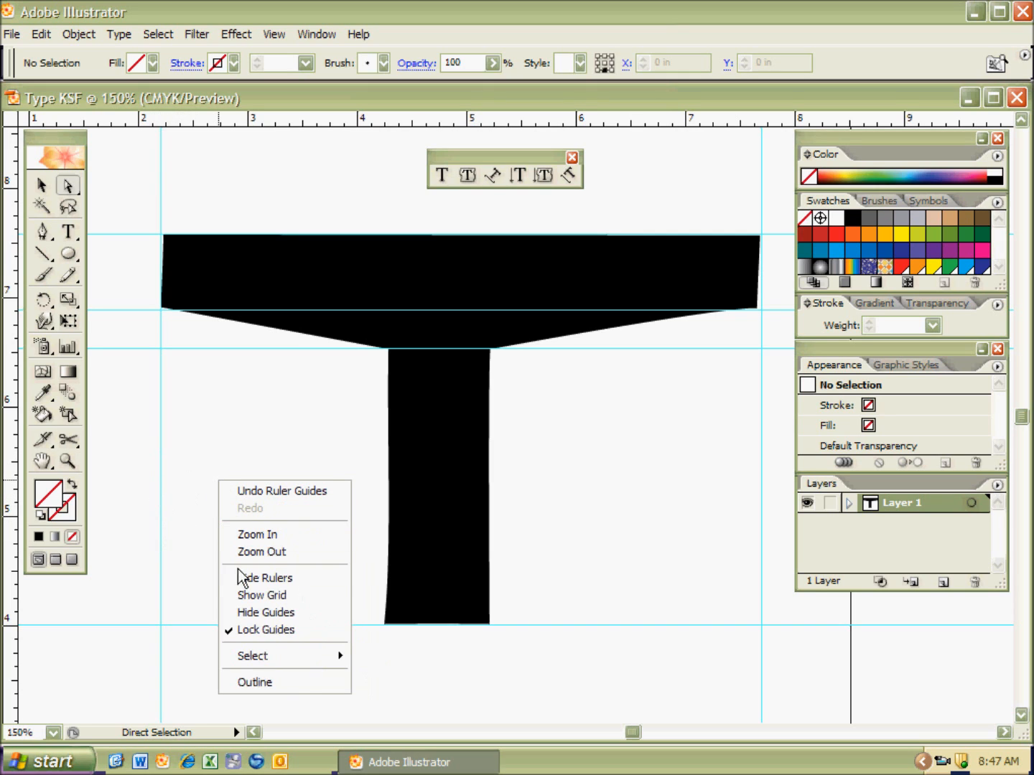
click(247, 630)
right_click(208, 506)
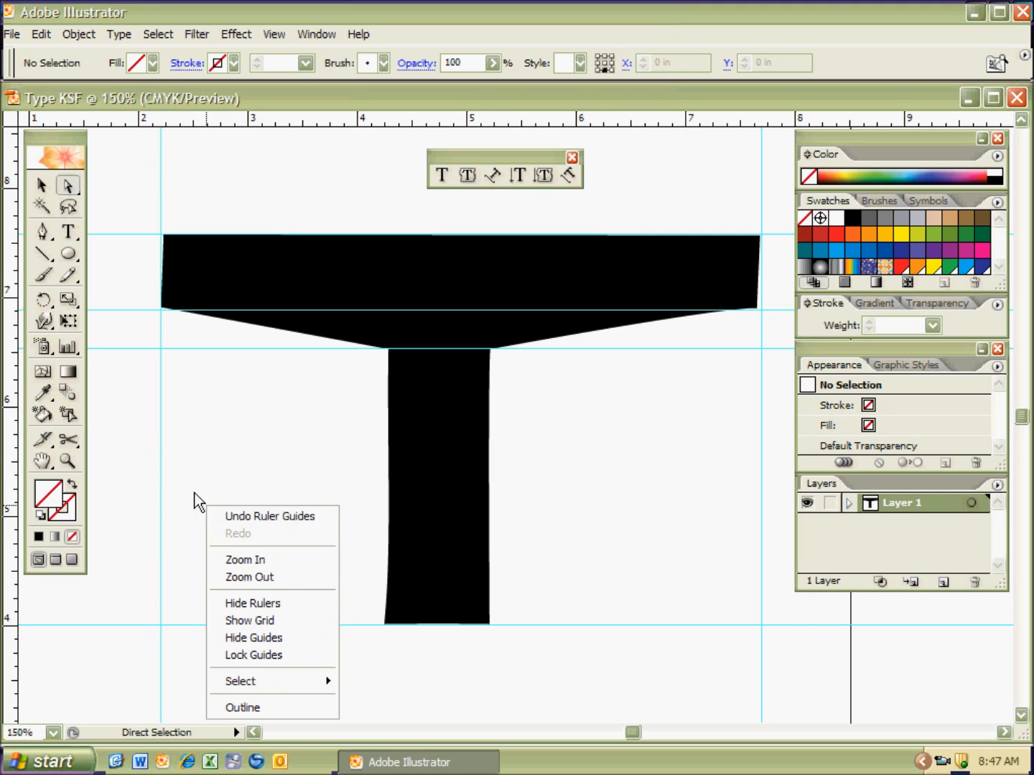
click(188, 489)
click(160, 478)
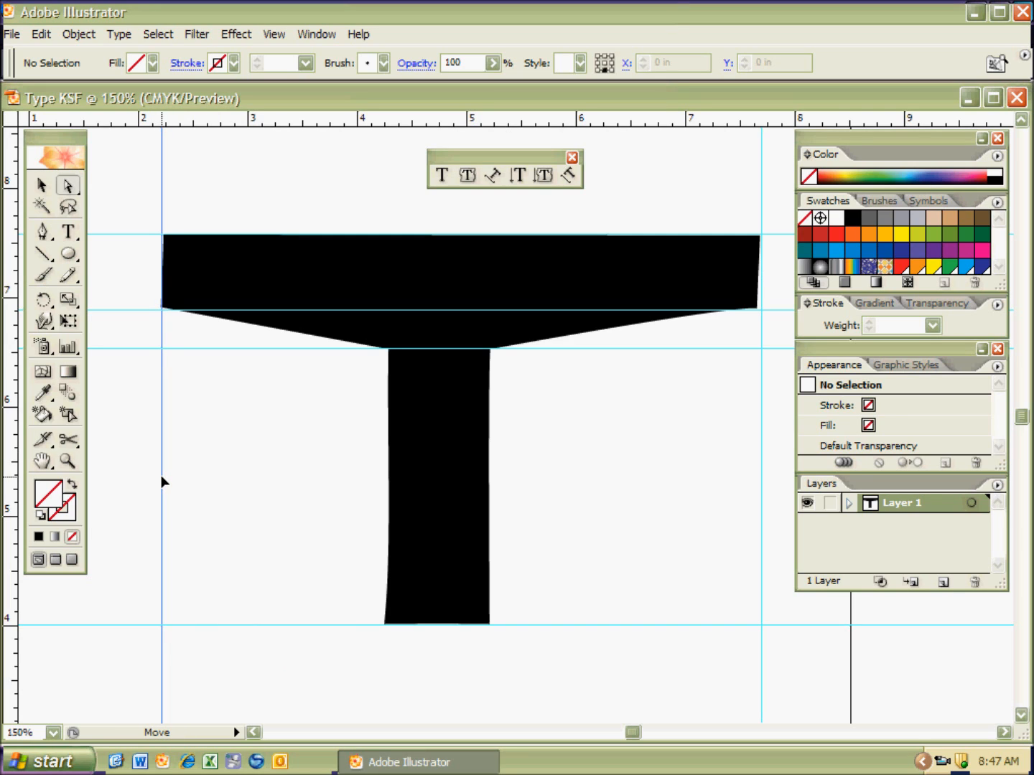
drag(159, 475, 158, 487)
Step: Undo the latest guide moves, including the one under the crossbar ends, and lock all the guides
key(ctrl+z)
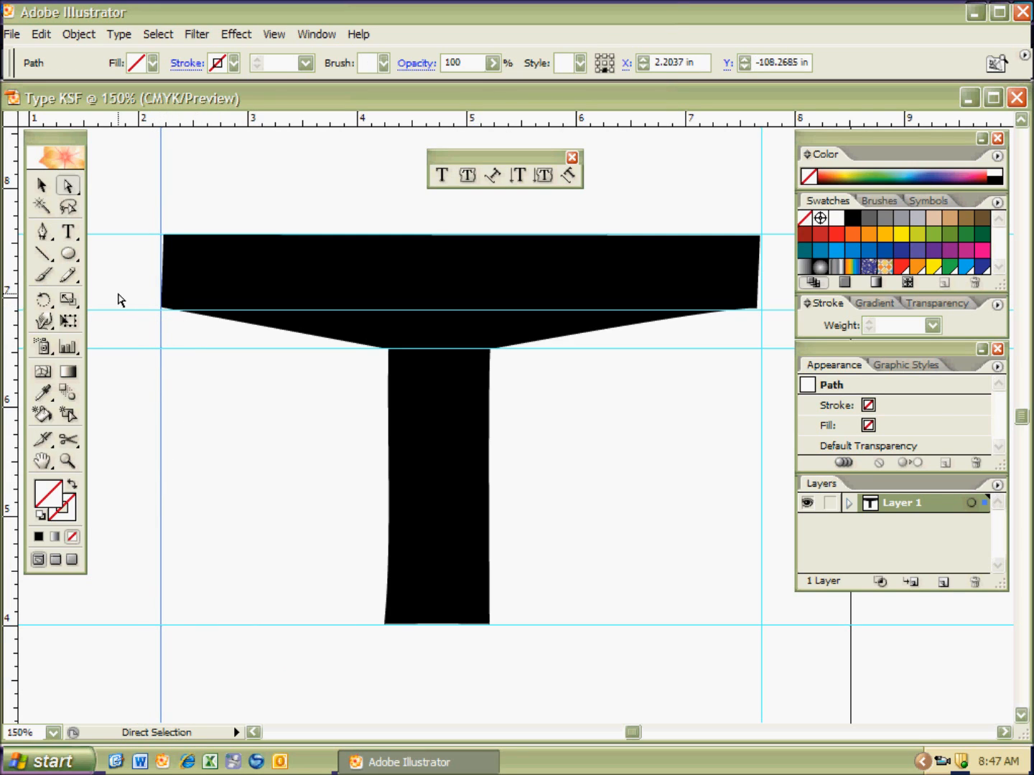
key(ctrl+z)
key(ctrl+z)
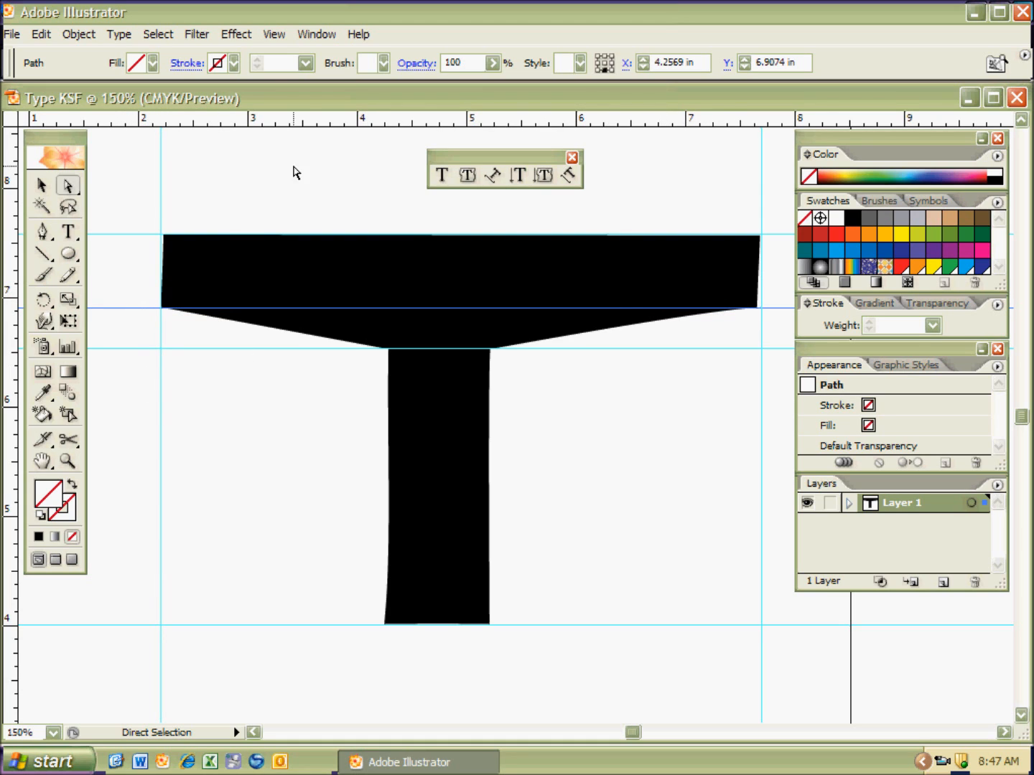
click(214, 382)
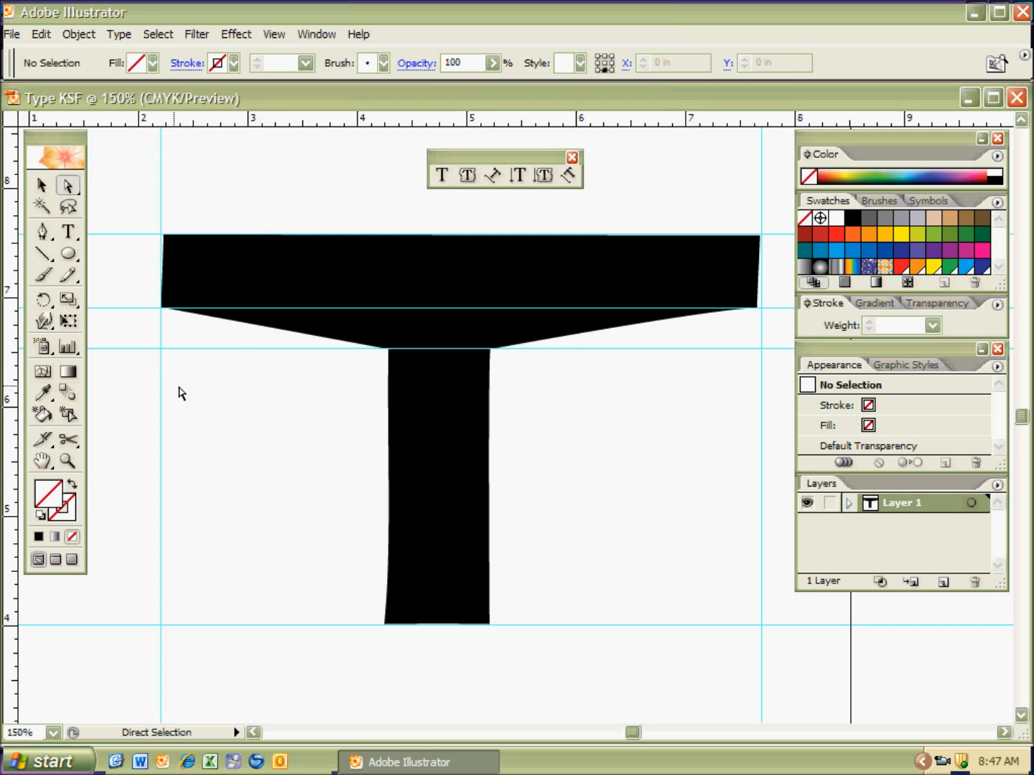
right_click(237, 438)
click(264, 580)
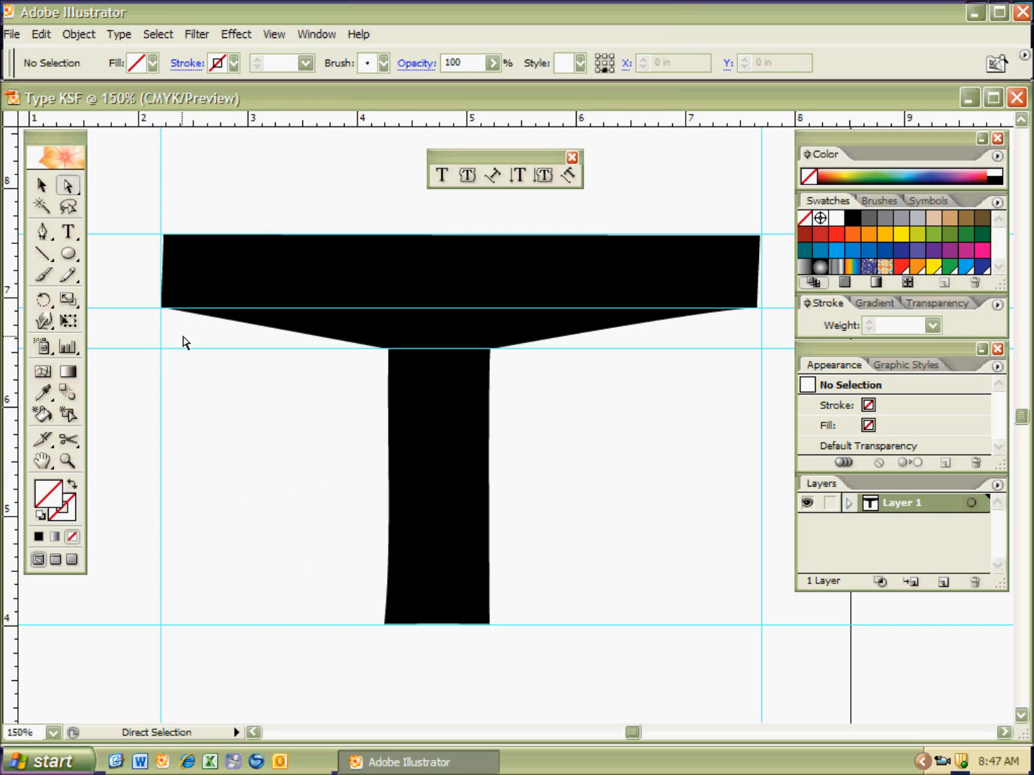
Step: Move the crossbar's four outer corner points onto the intersections of the horizontal and vertical guides
click(166, 238)
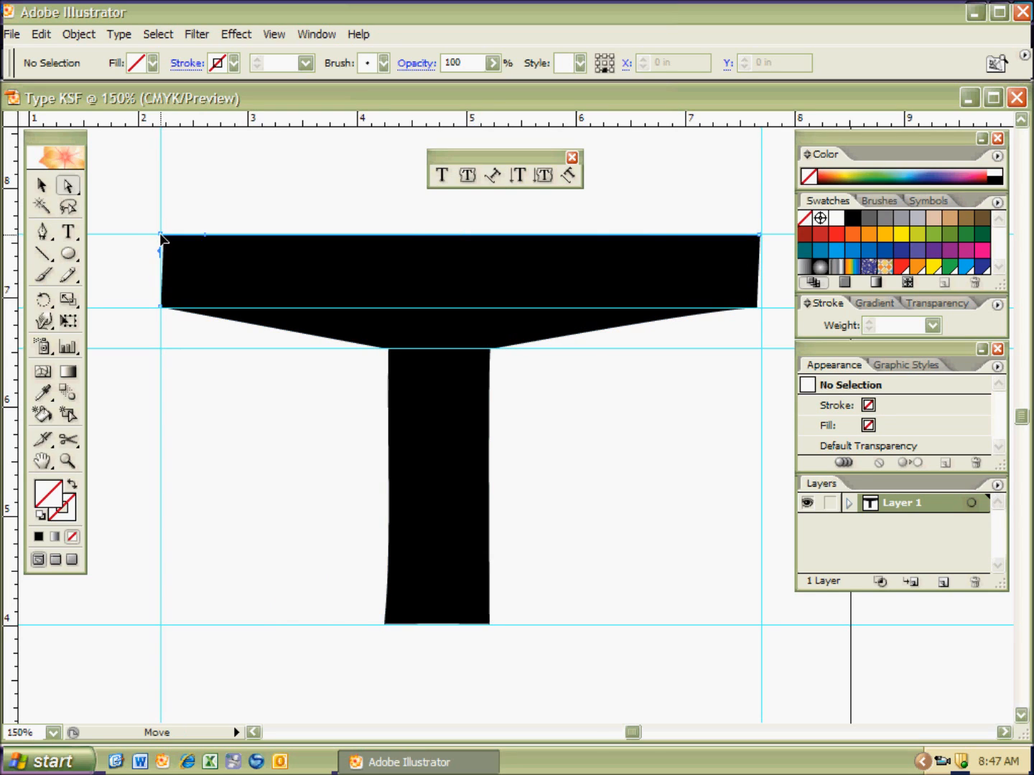
click(165, 299)
click(759, 306)
click(760, 234)
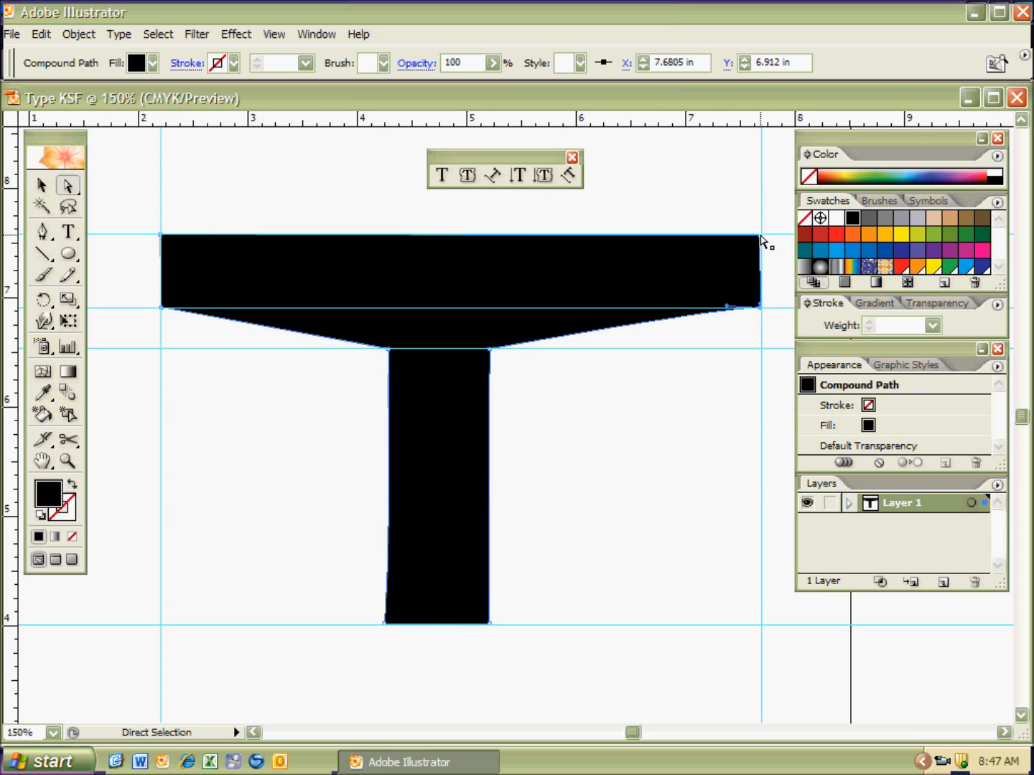
click(753, 237)
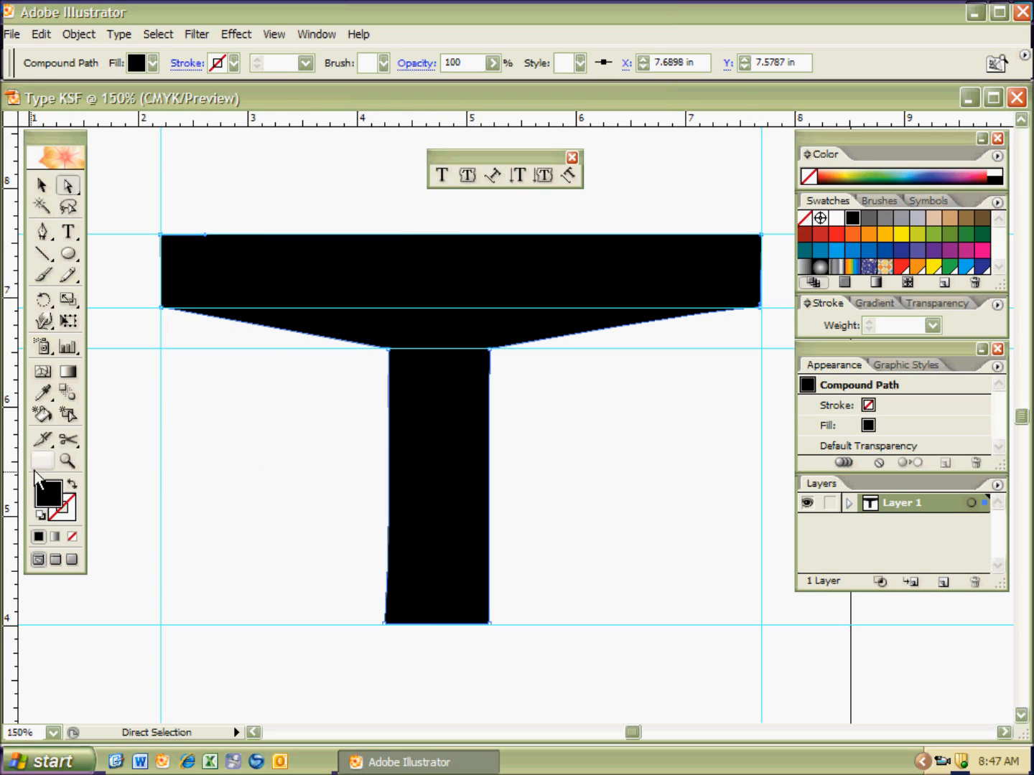
Step: Widen the stem's base by moving its bottom corners along the base guide to about 3.6 and 6.0 in
drag(348, 598, 539, 656)
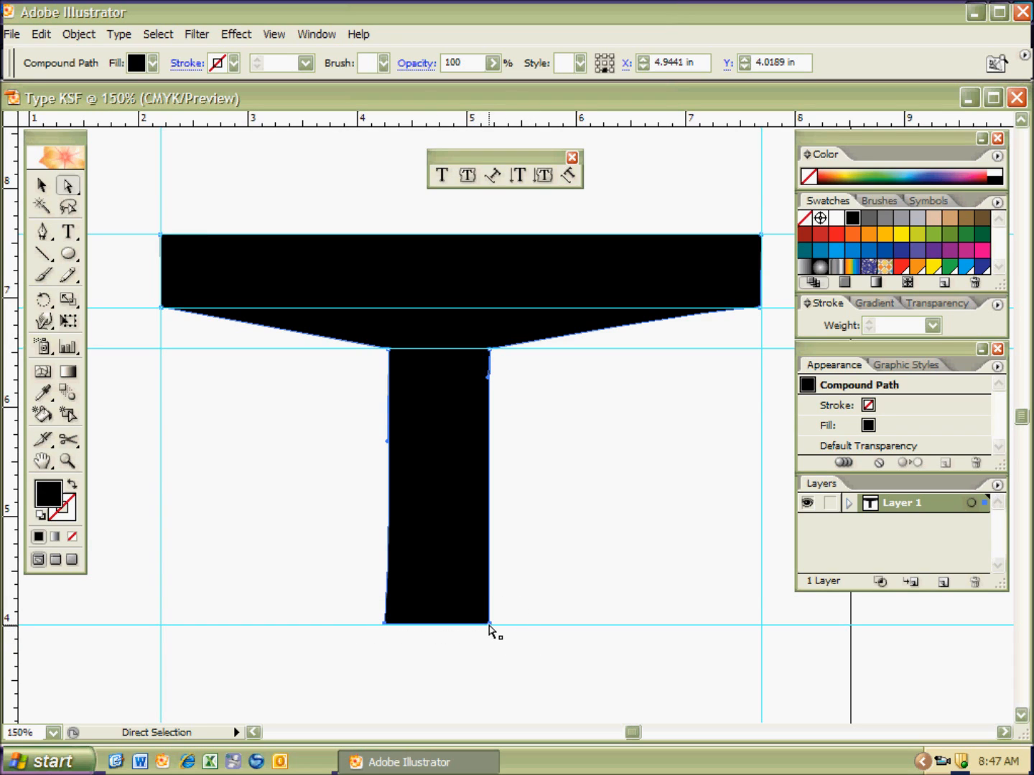
drag(491, 625, 576, 624)
click(496, 663)
drag(388, 625, 313, 624)
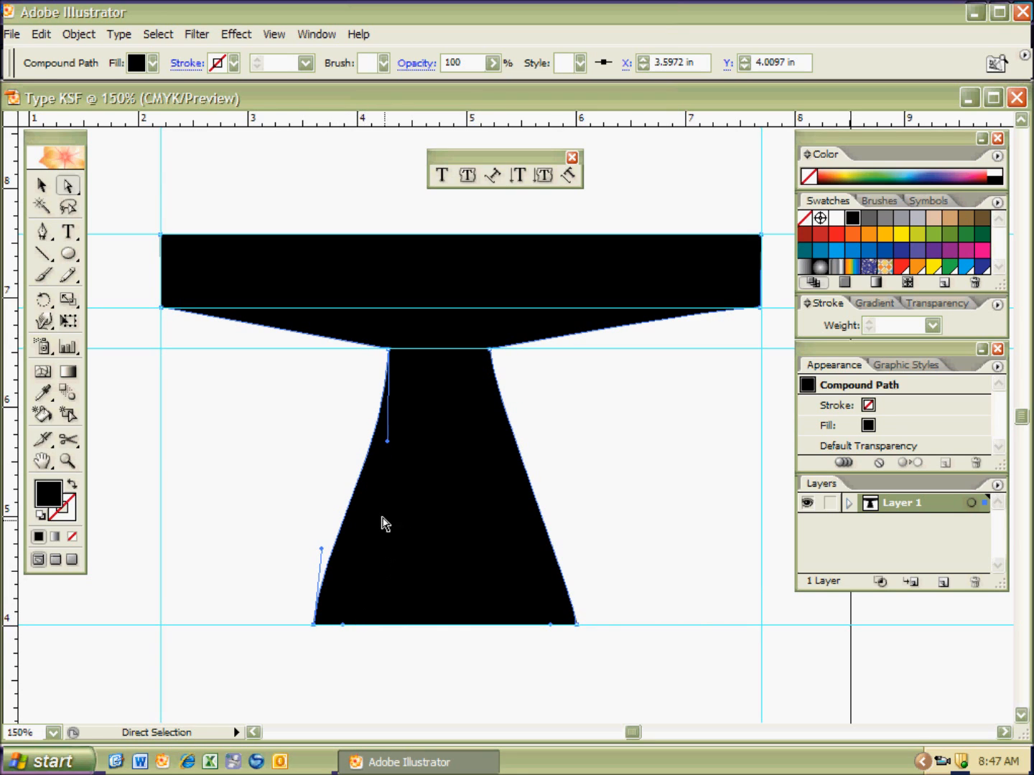
Step: Curve the stem's sides by lengthening the direction handles downward from both top junction points and upward from the bottom-right corner
drag(388, 443, 392, 590)
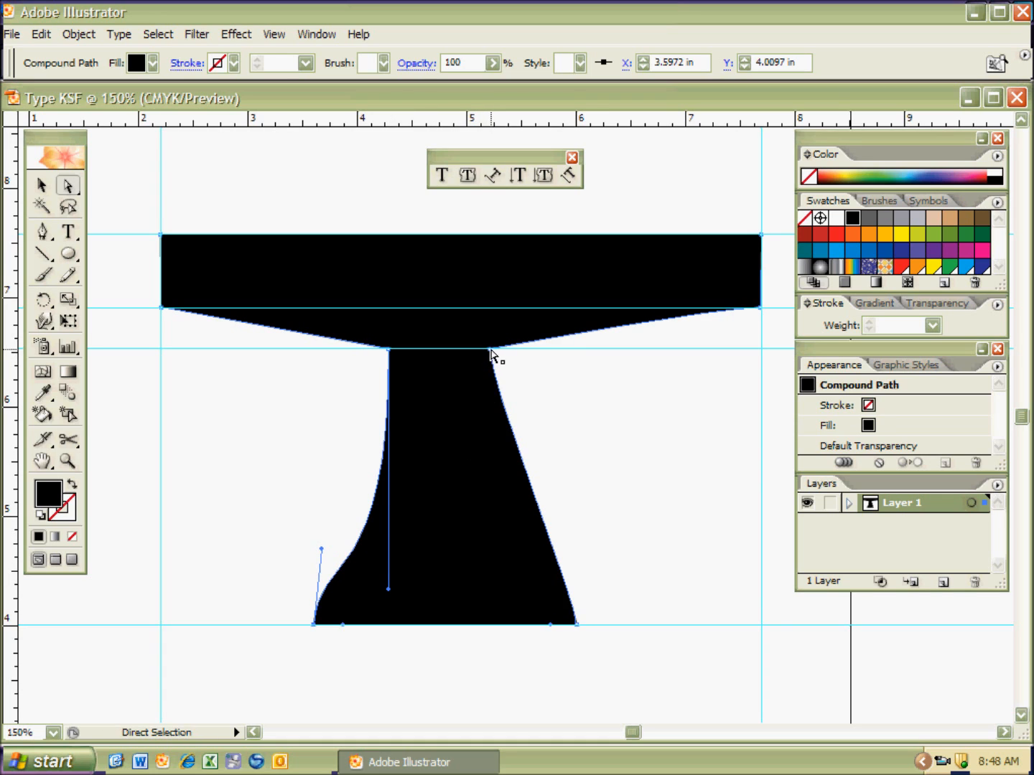
click(490, 351)
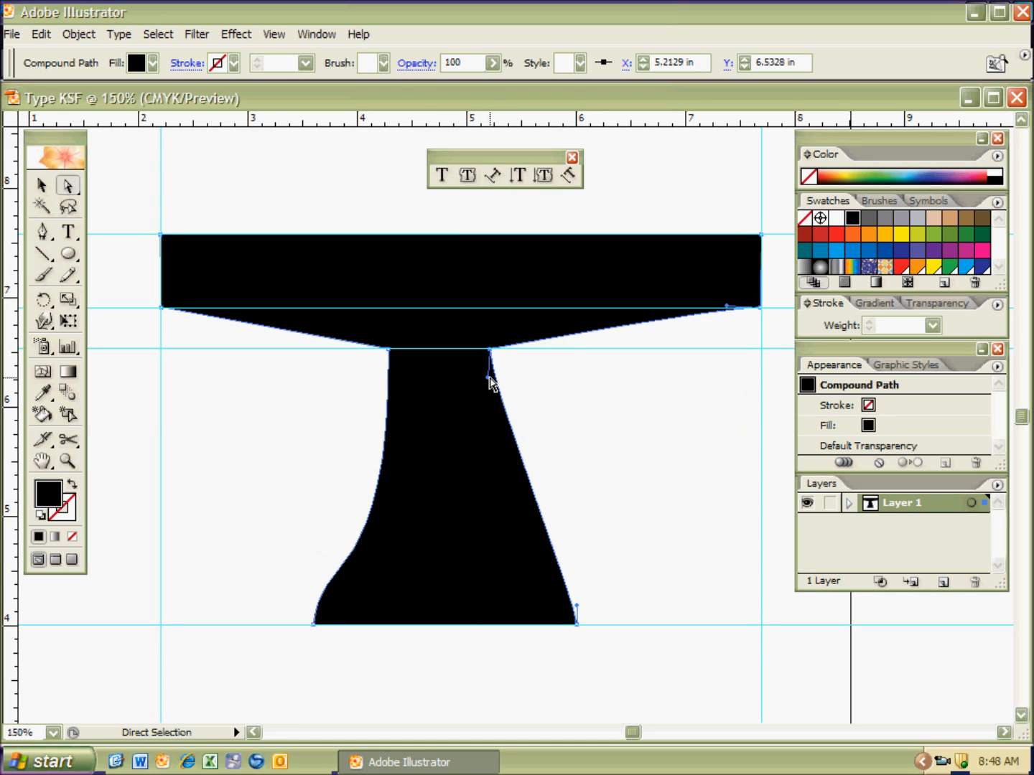
drag(487, 380, 473, 514)
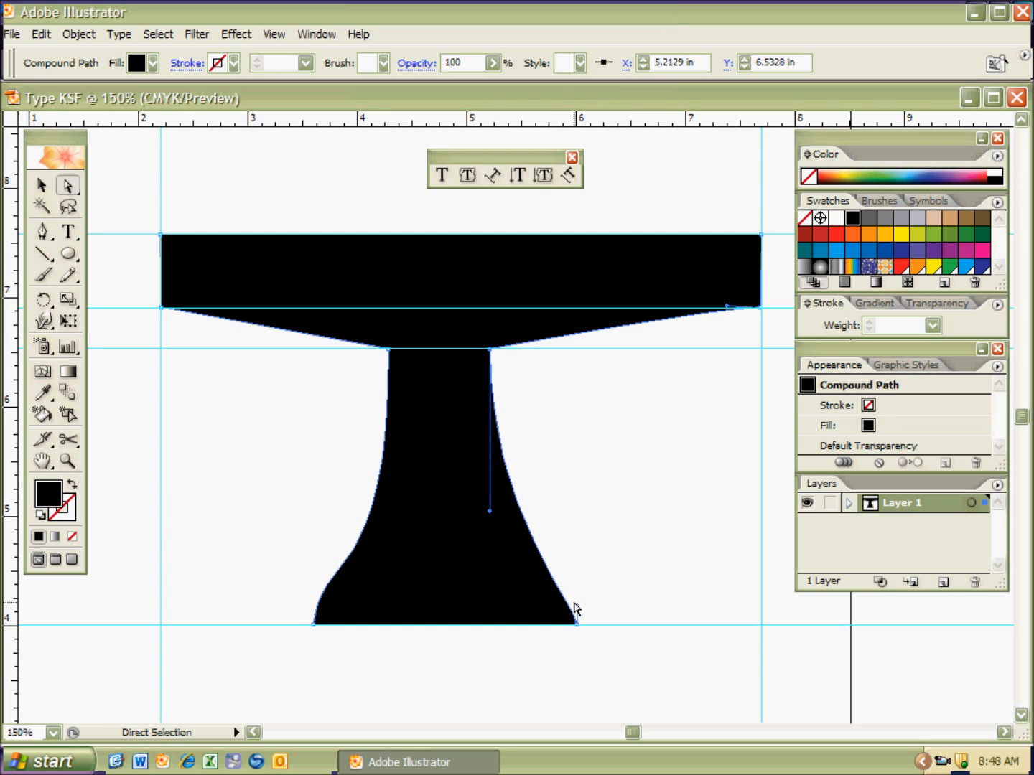
drag(578, 605, 575, 567)
Step: Try editing the middle of the stem's bottom edge with the Pen tool, and undo the change
key(p)
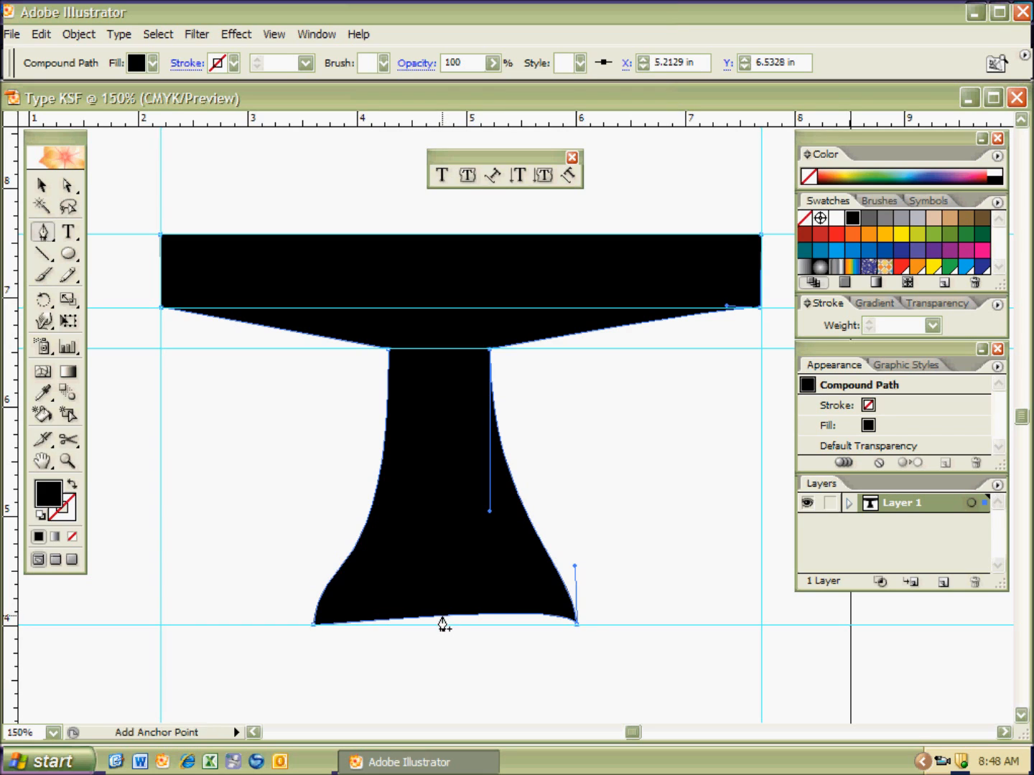
click(443, 618)
key(ctrl+z)
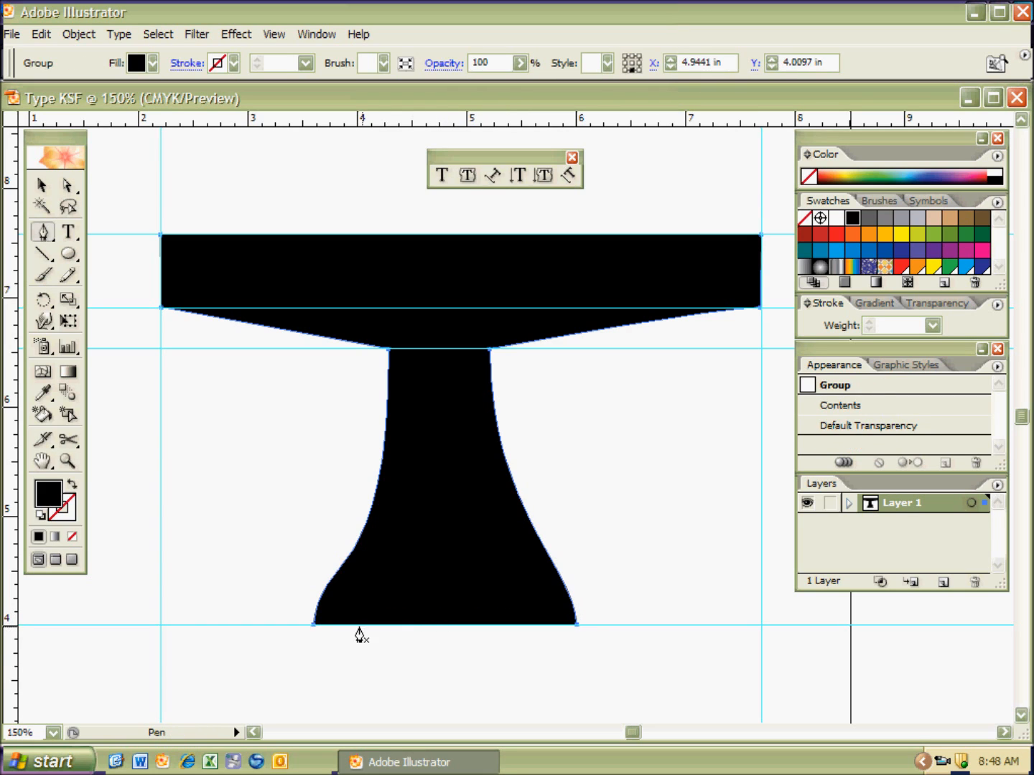
Step: Show the direction handles of the stem's bottom corners and place a horizontal guide at about 4.67 in, level with the left handle
click(313, 625)
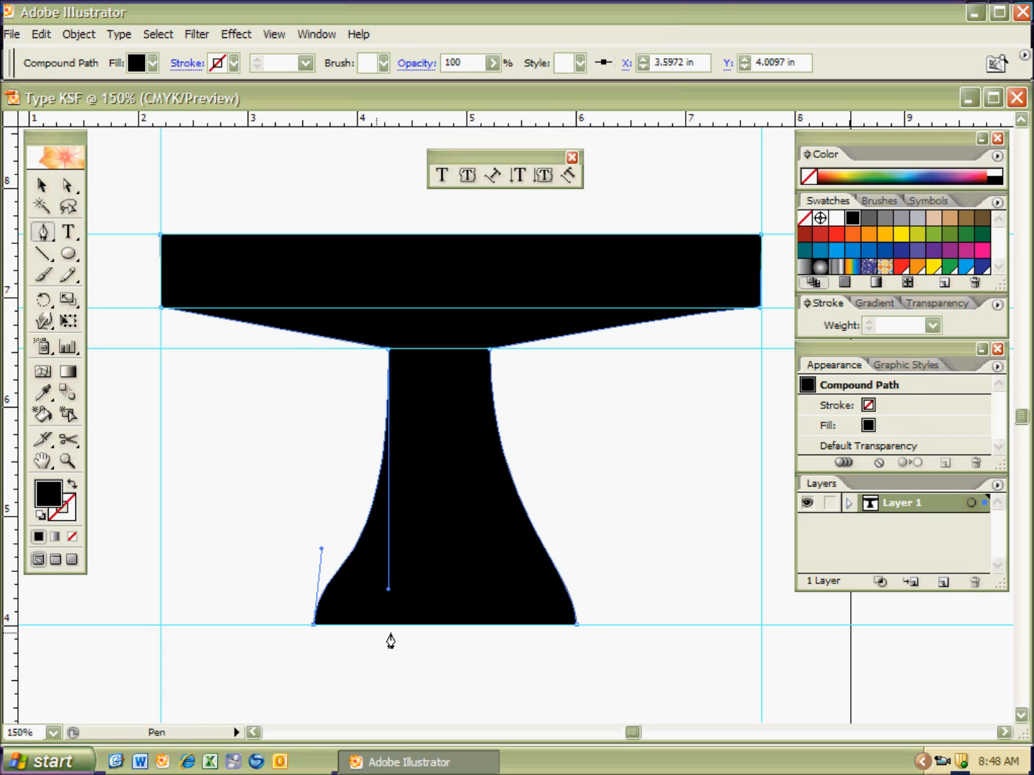
click(576, 625)
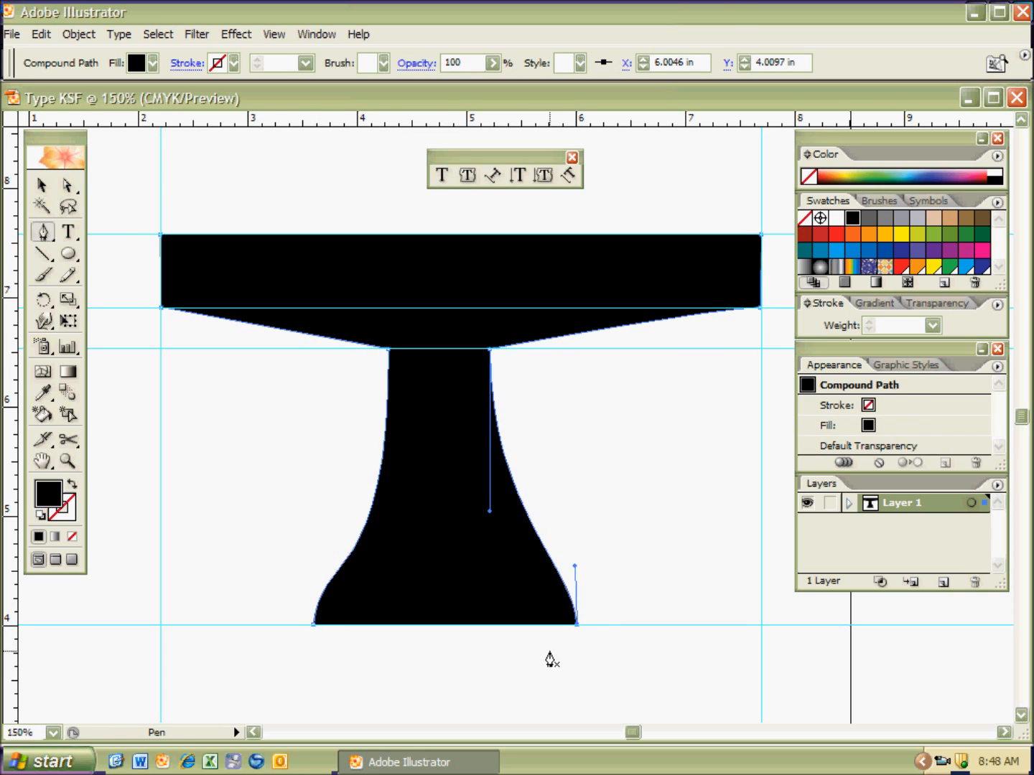
key(a)
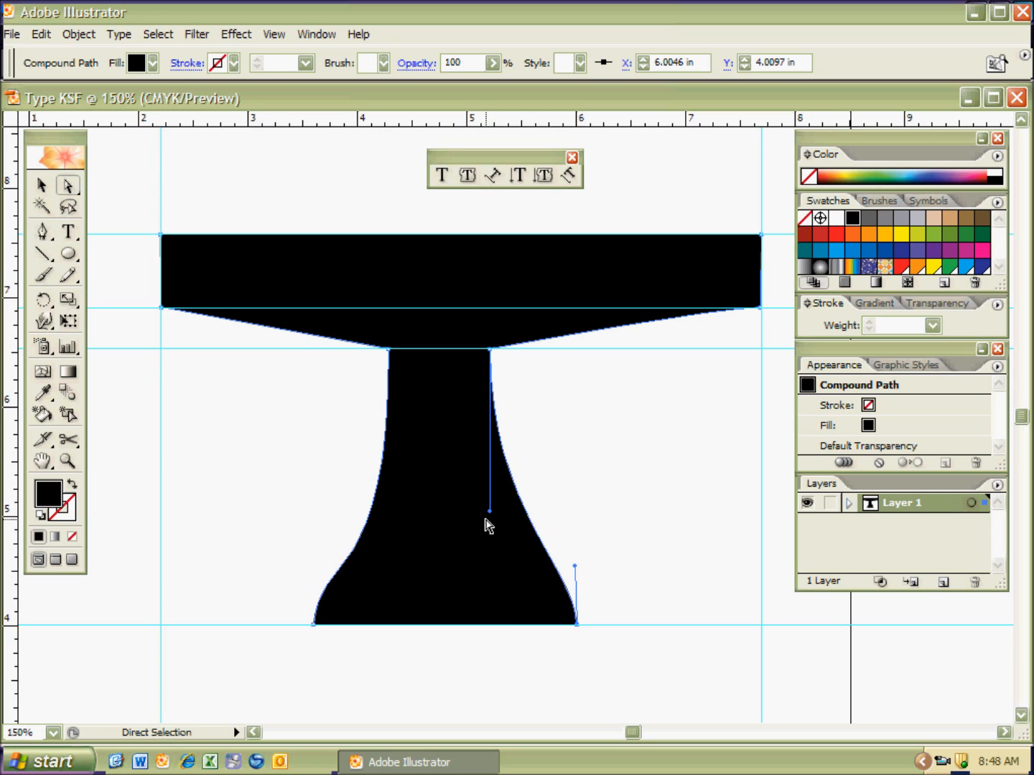
drag(416, 119, 391, 553)
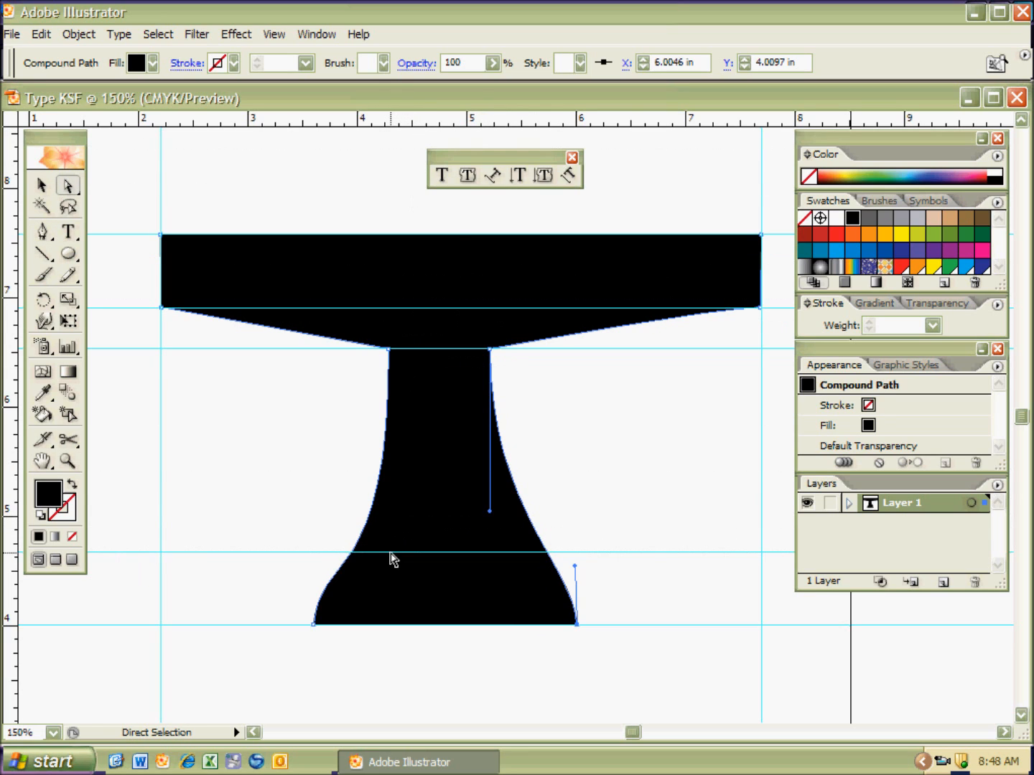
Step: Reshape the stem's right curve by pulling its bottom corner handle up and inward and its top handle down to the new guide
drag(575, 568, 565, 537)
ctrl+click(490, 521)
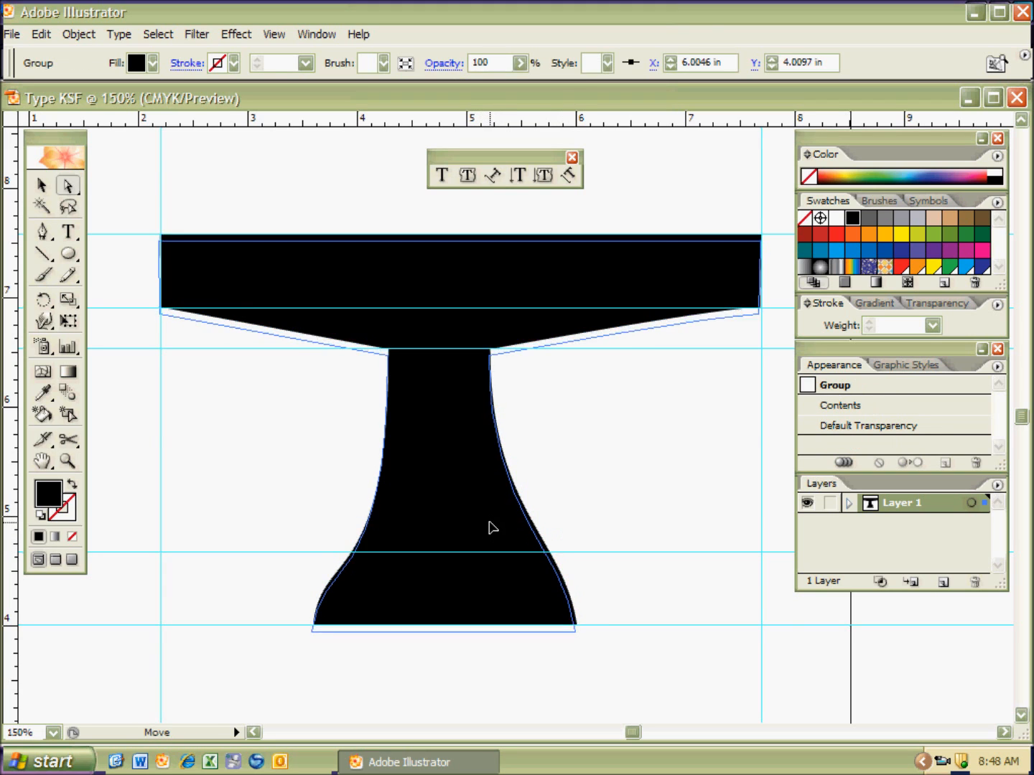
ctrl+click(530, 474)
click(491, 353)
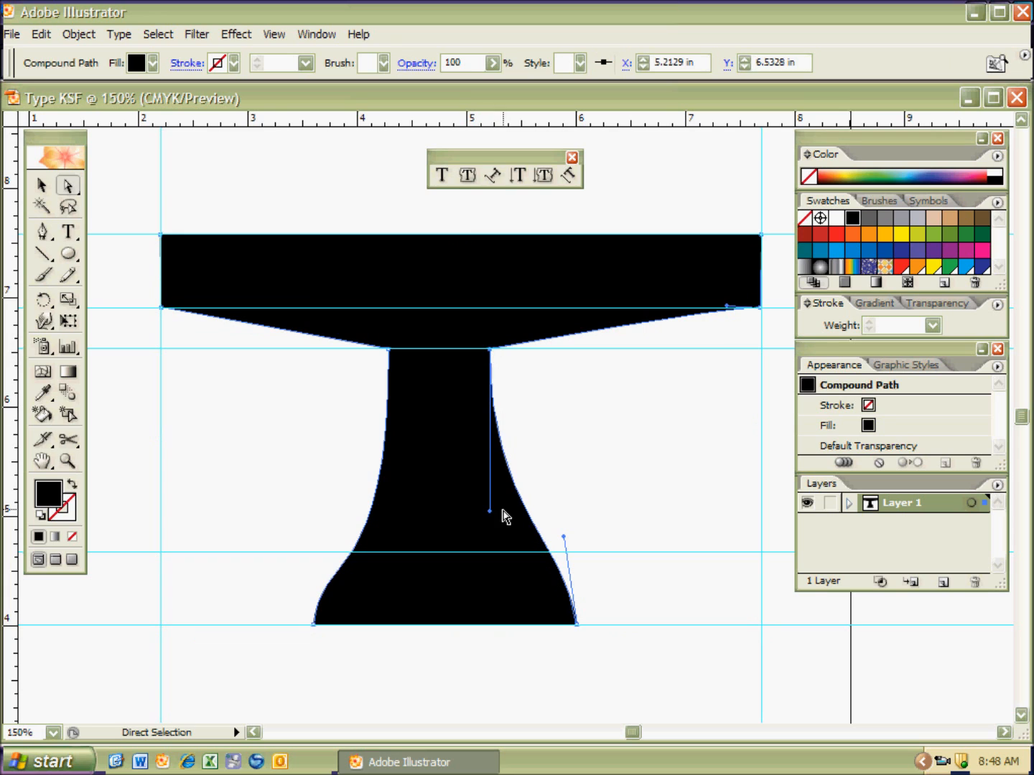
drag(489, 512, 488, 551)
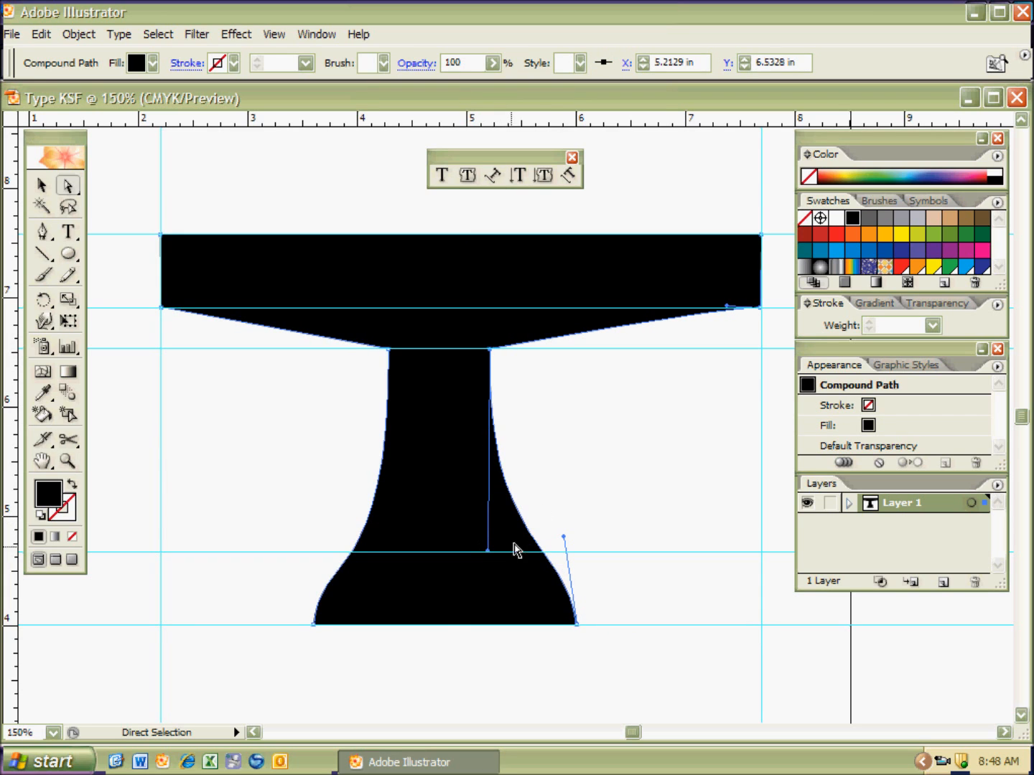
click(562, 466)
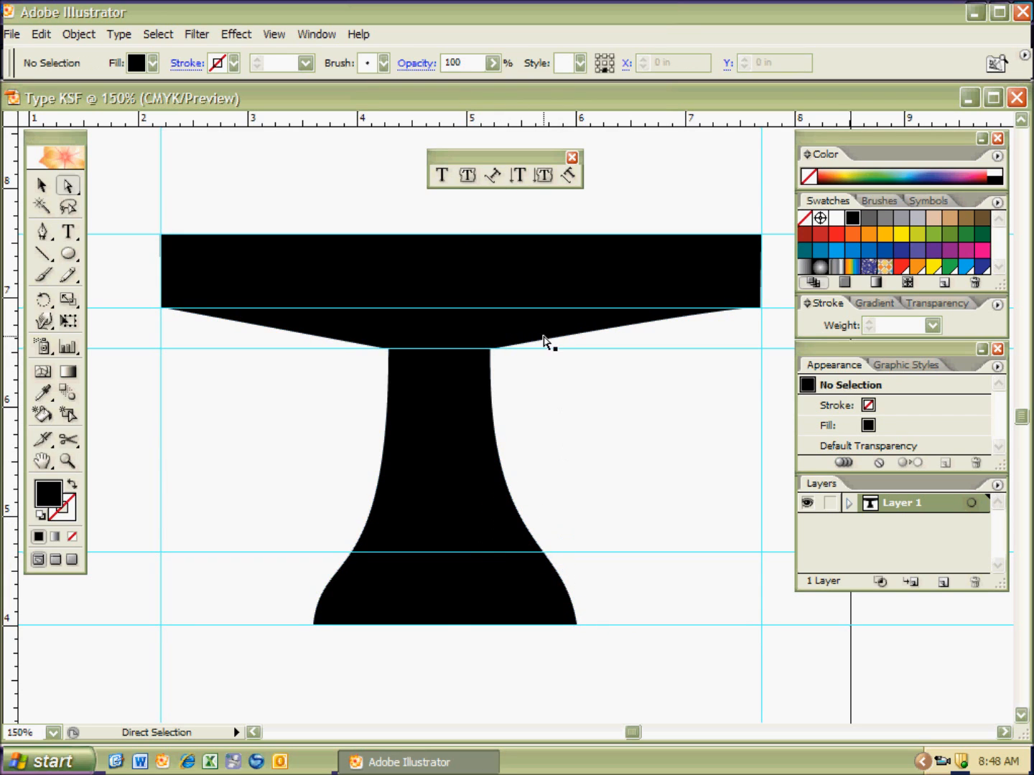
Step: Nudge the stem's top-left junction point right along its guide to about 4.5 in
click(388, 351)
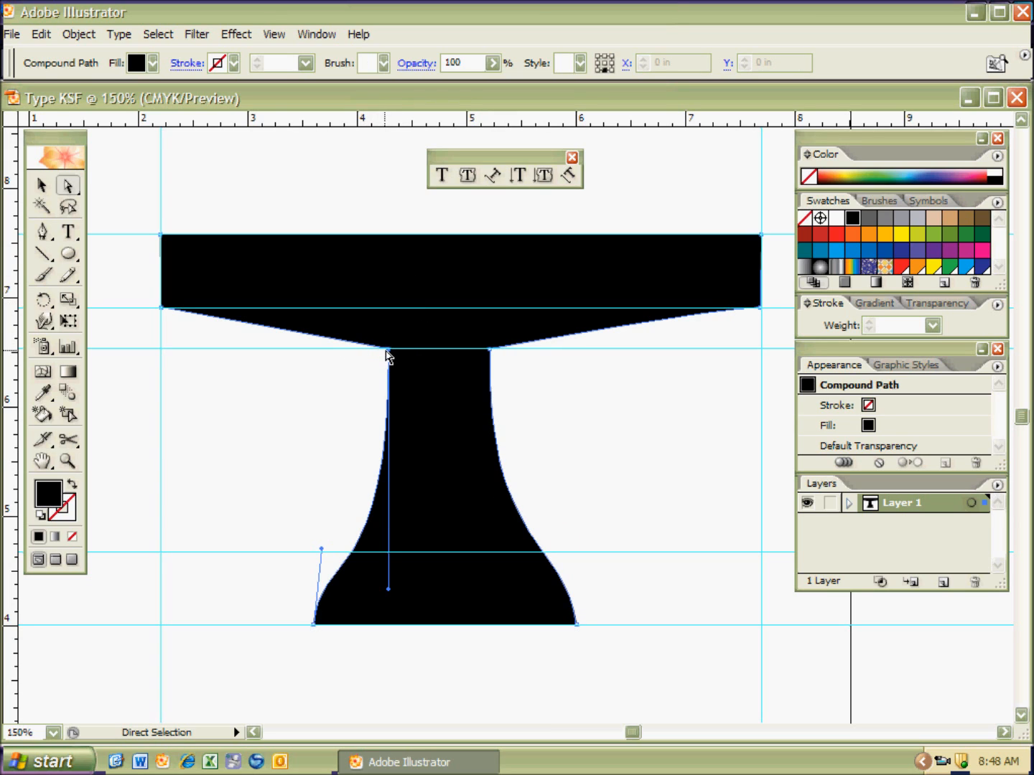
key(Right)
key(Right)
key(Right)
key(Right)
key(Right)
key(Right)
key(Right)
key(Right)
key(Right)
key(Right)
key(Right)
key(Right)
key(Right)
key(Right)
key(Right)
key(Right)
key(Right)
key(Right)
key(Right)
Step: Nudge the stem's top-right junction point left along its guide to about 5.1 in, and deselect the letter
click(490, 351)
key(Left)
key(Left)
key(Left)
key(Left)
key(Left)
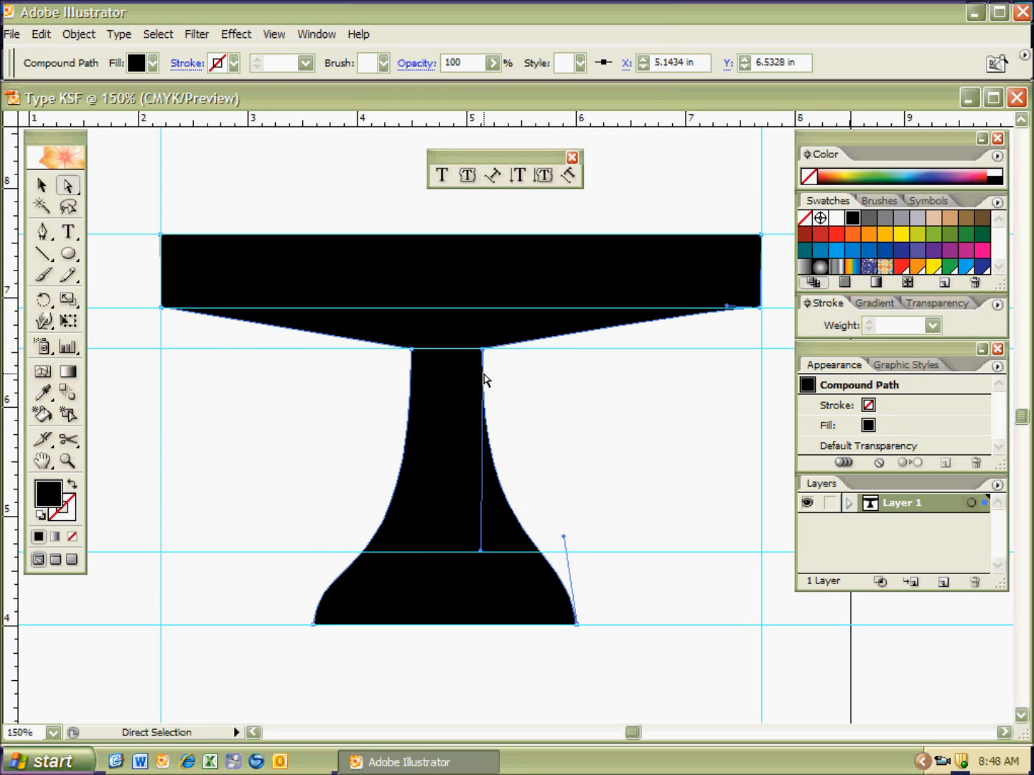
key(Left)
key(Left)
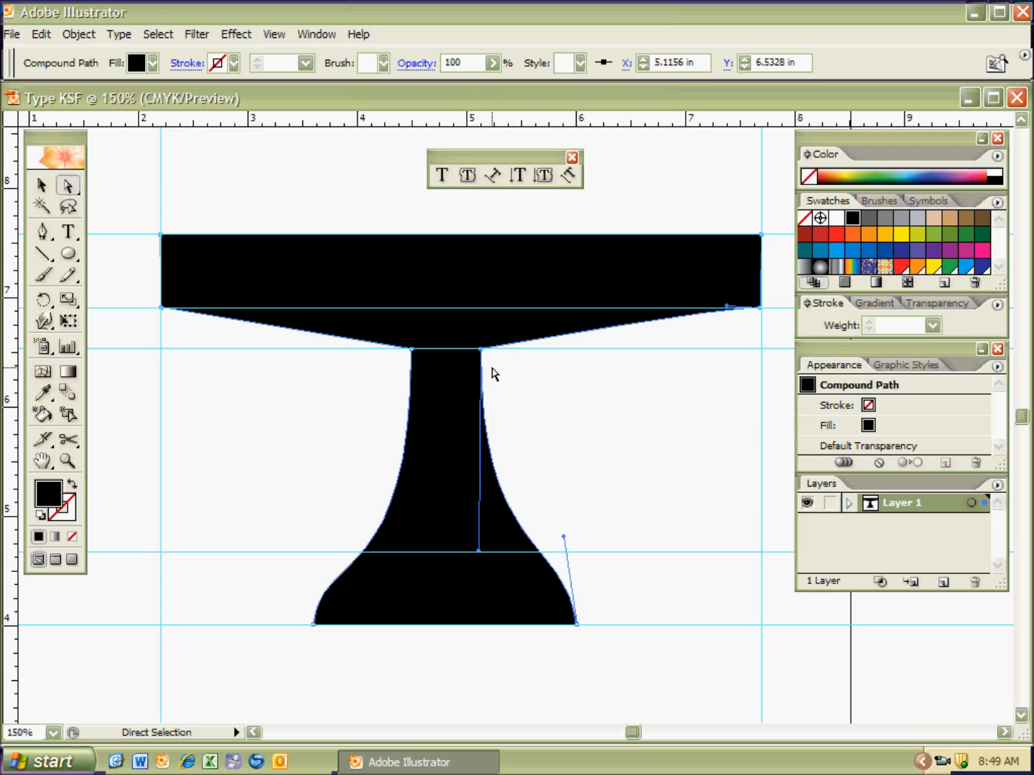
click(643, 212)
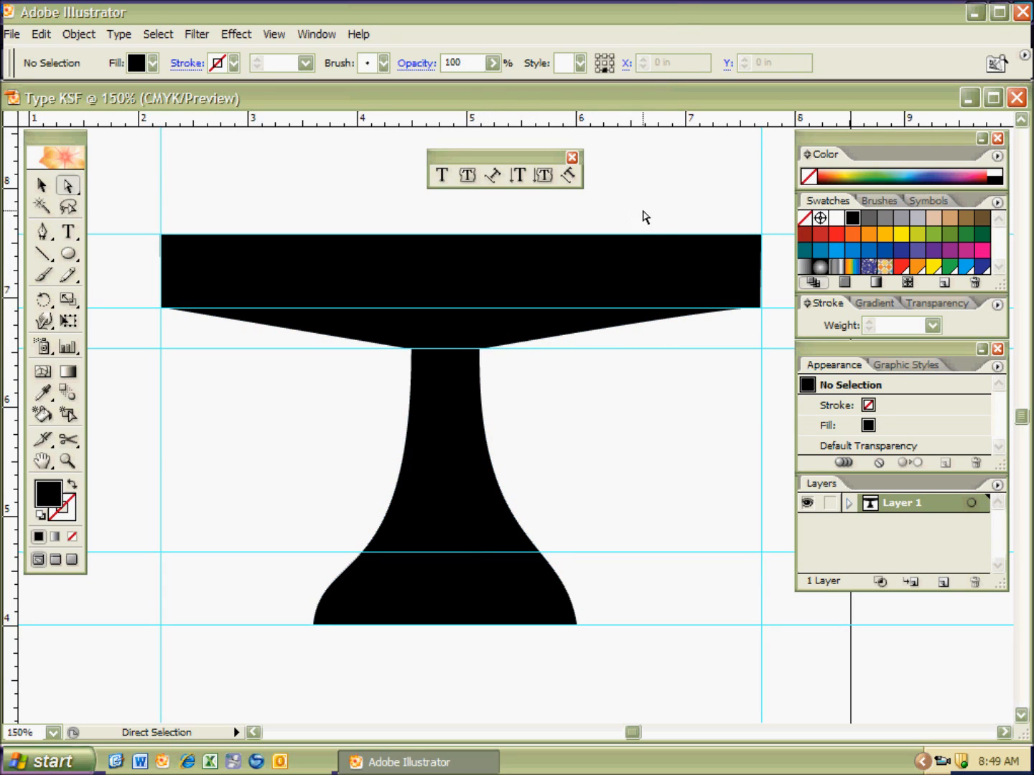
Step: Unlock the guides
right_click(609, 445)
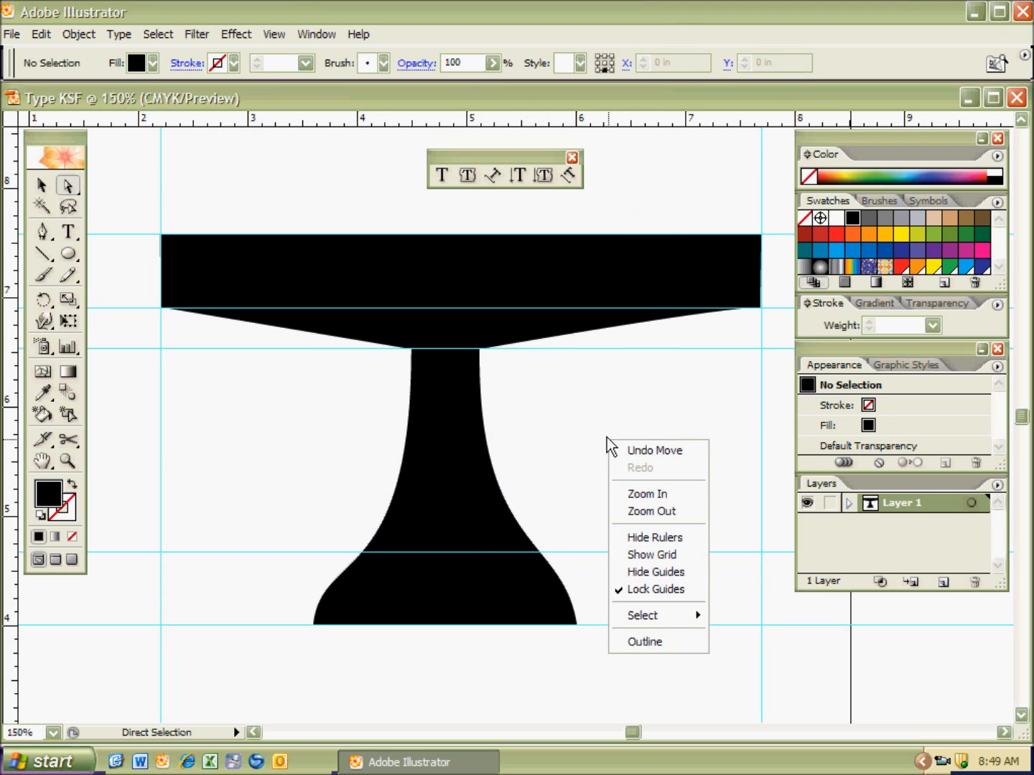
click(630, 590)
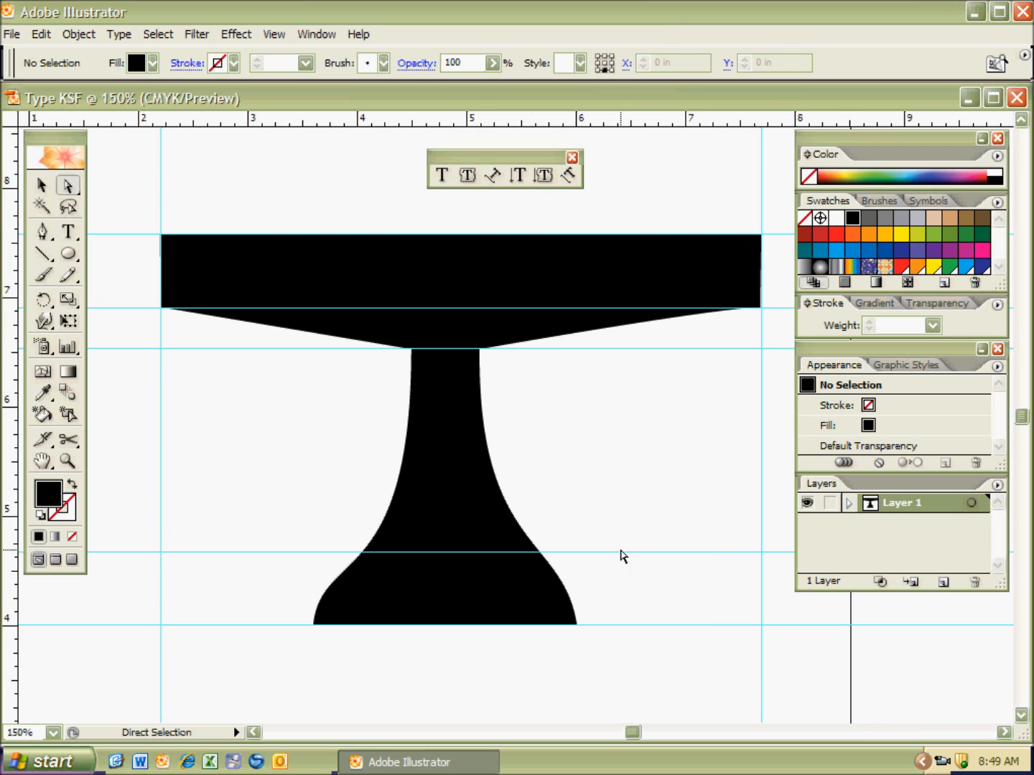
Step: Delete the horizontal guide along the letter's top edge and clear all remaining guides
drag(104, 203, 122, 280)
key(Delete)
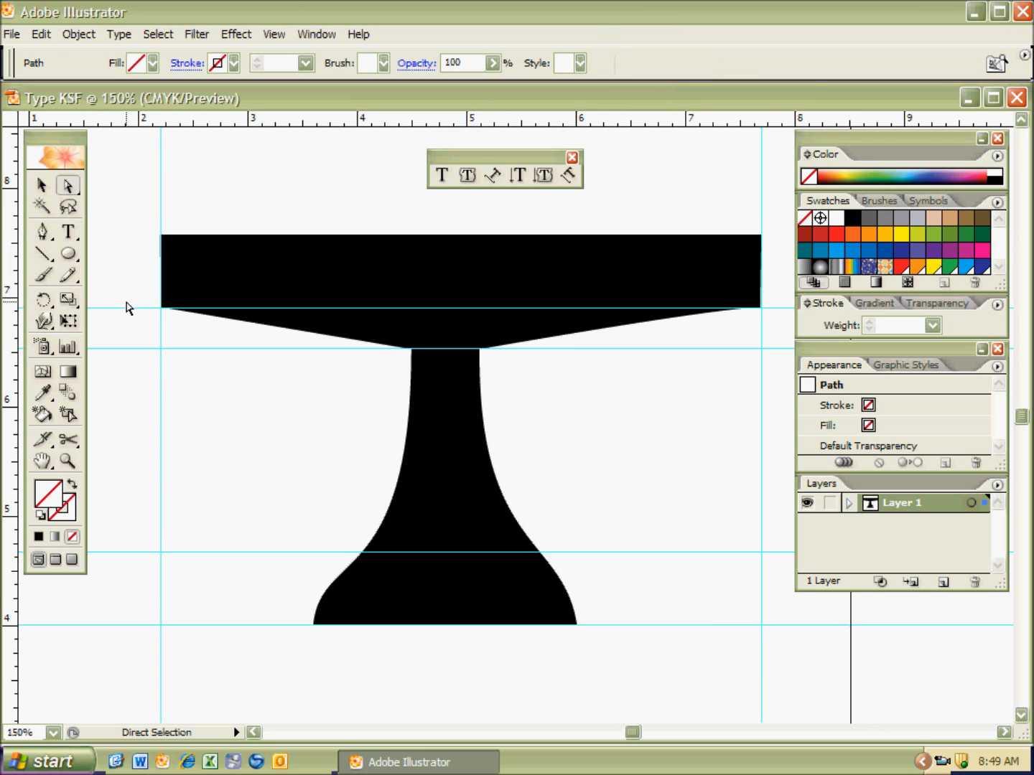
click(275, 36)
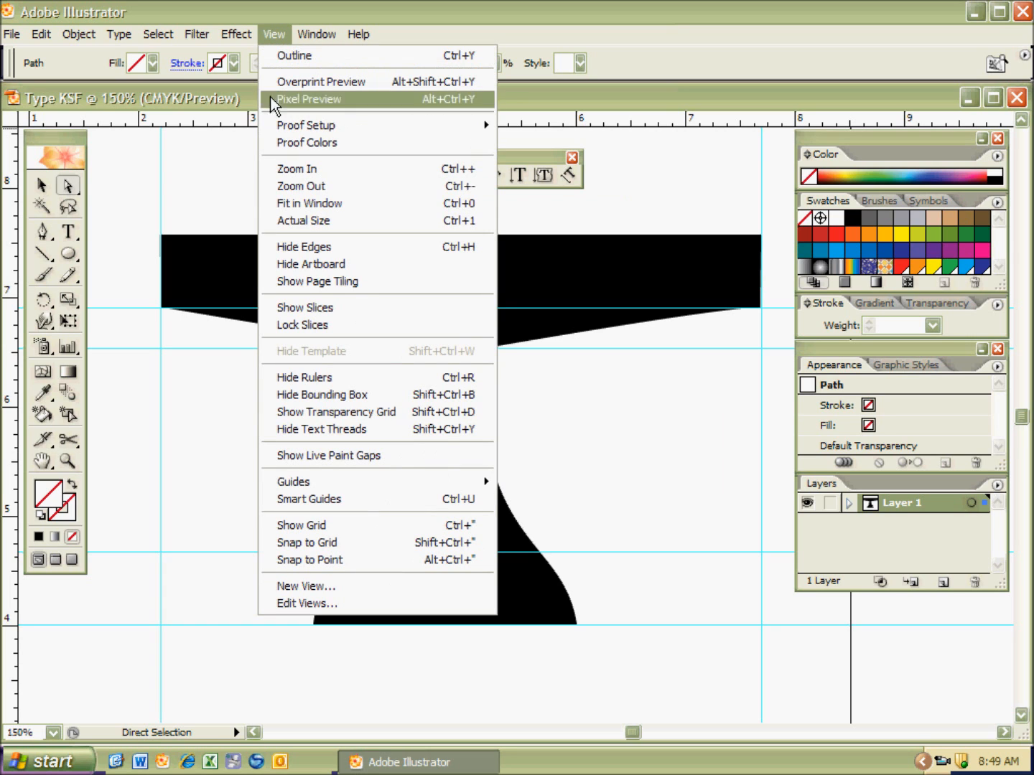
mouse_move(344, 482)
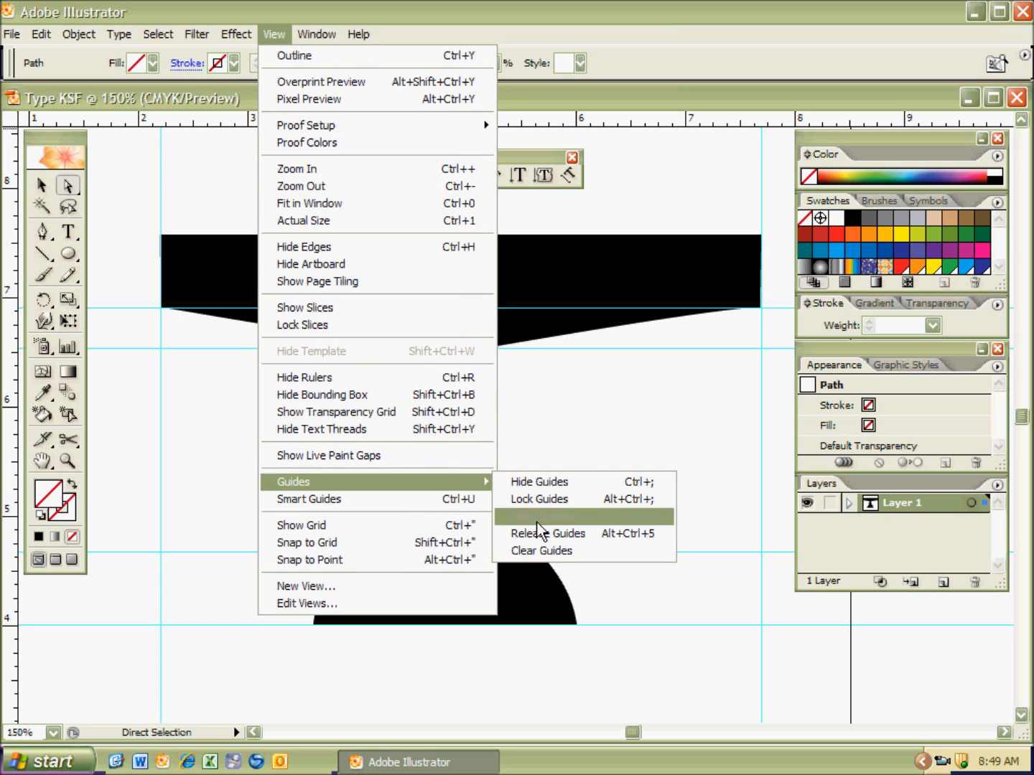
click(536, 550)
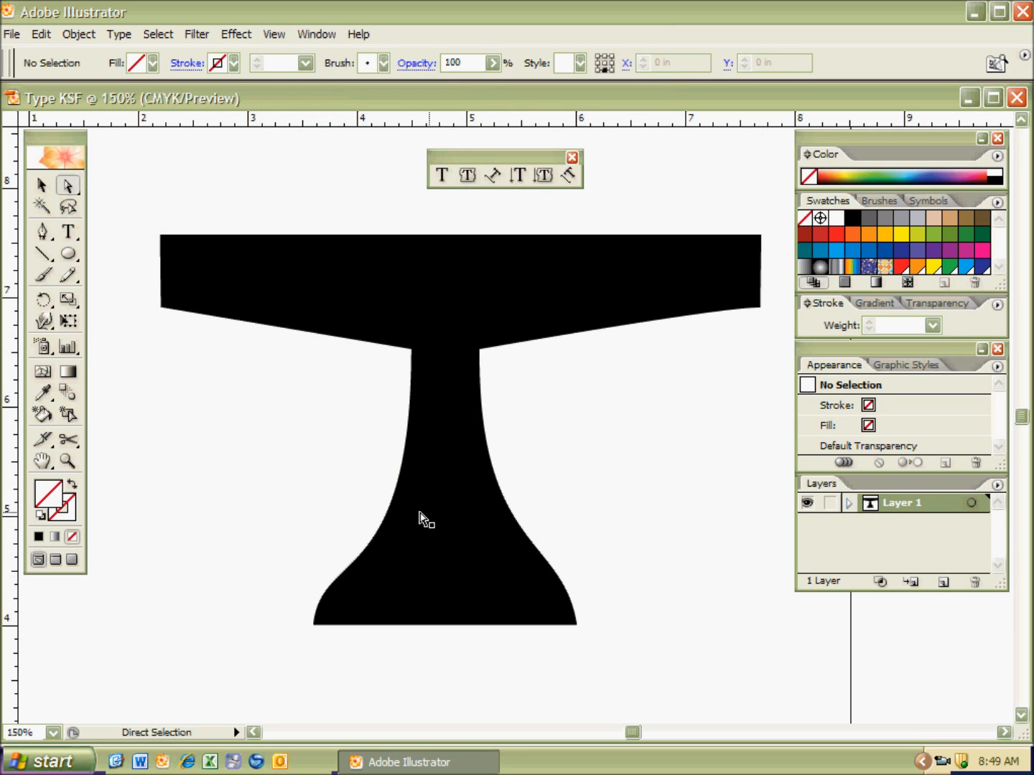
Step: Pull the upper handle of the stem's left curve upward to shorten it, and deselect the letter
click(359, 558)
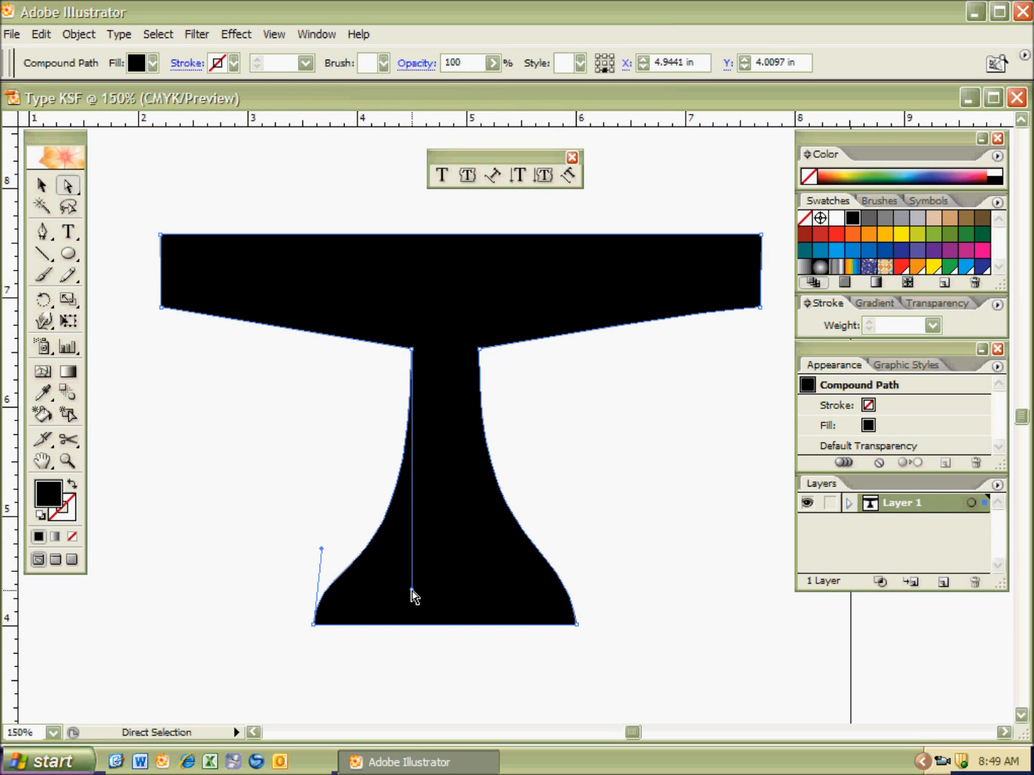
drag(411, 594, 407, 532)
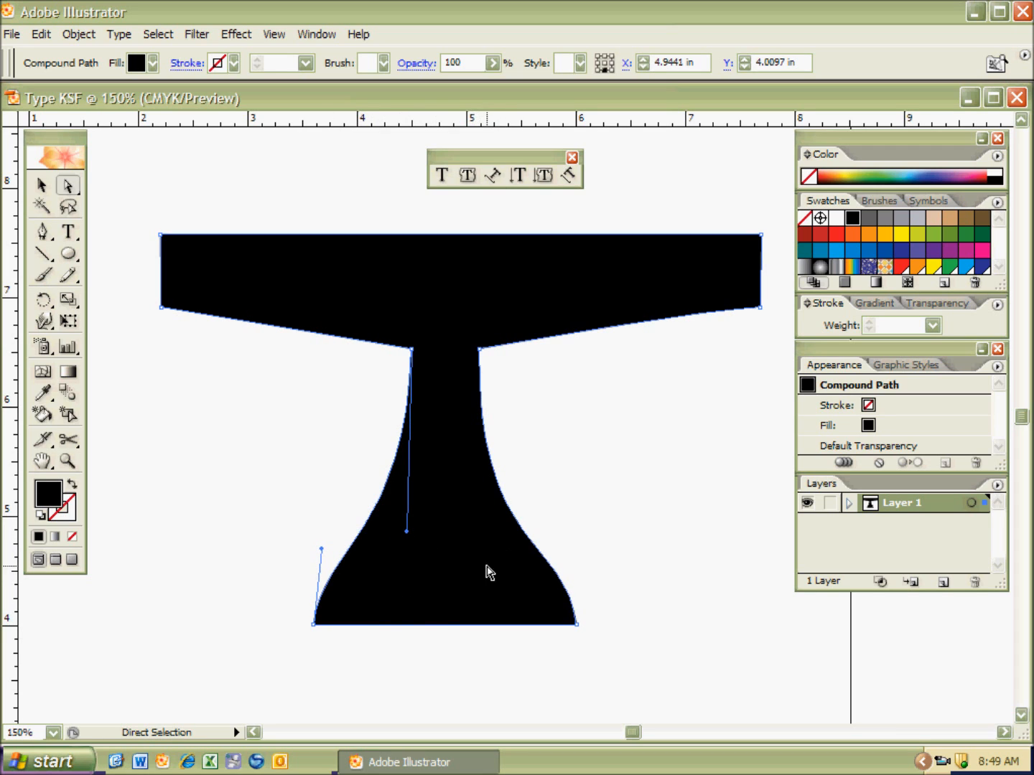
click(393, 683)
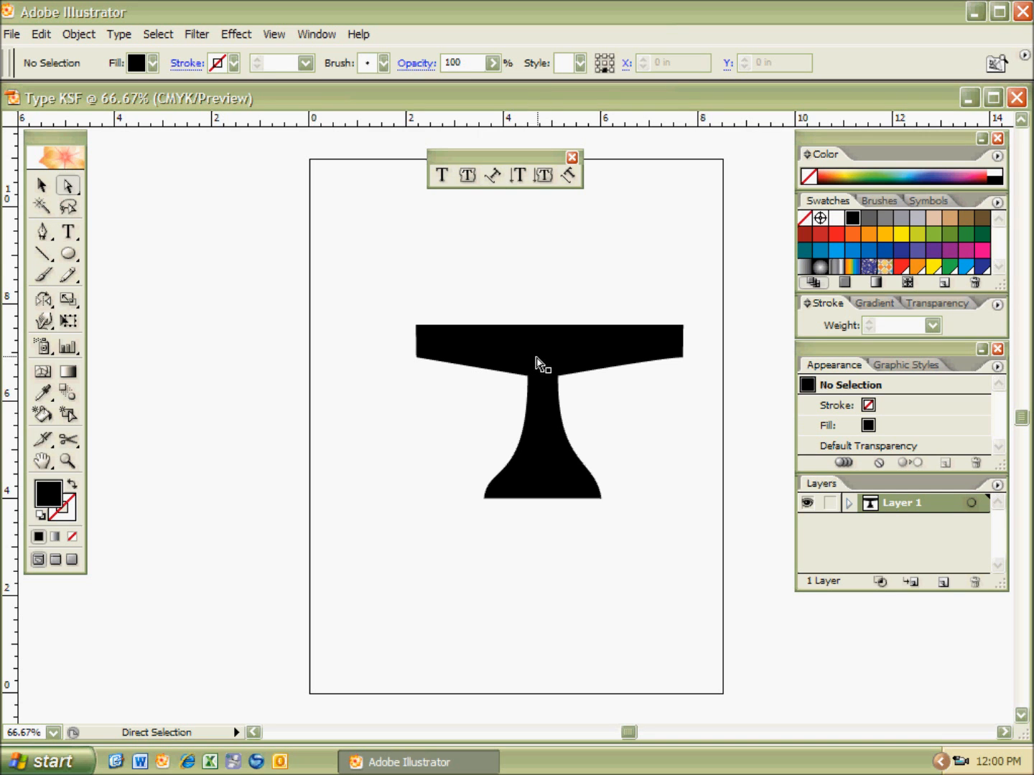
Step: Add anchor points near the centre of the letter's top edge at about X 4.79 in and bottom edge at about X 4.90 in
key(v)
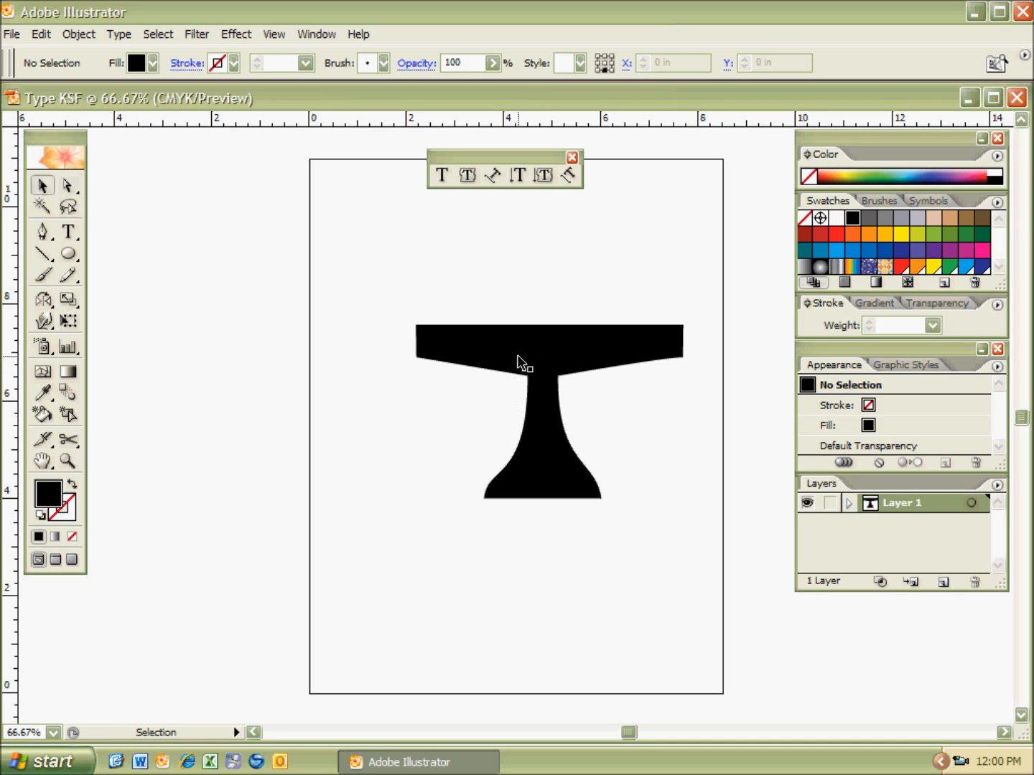
click(523, 361)
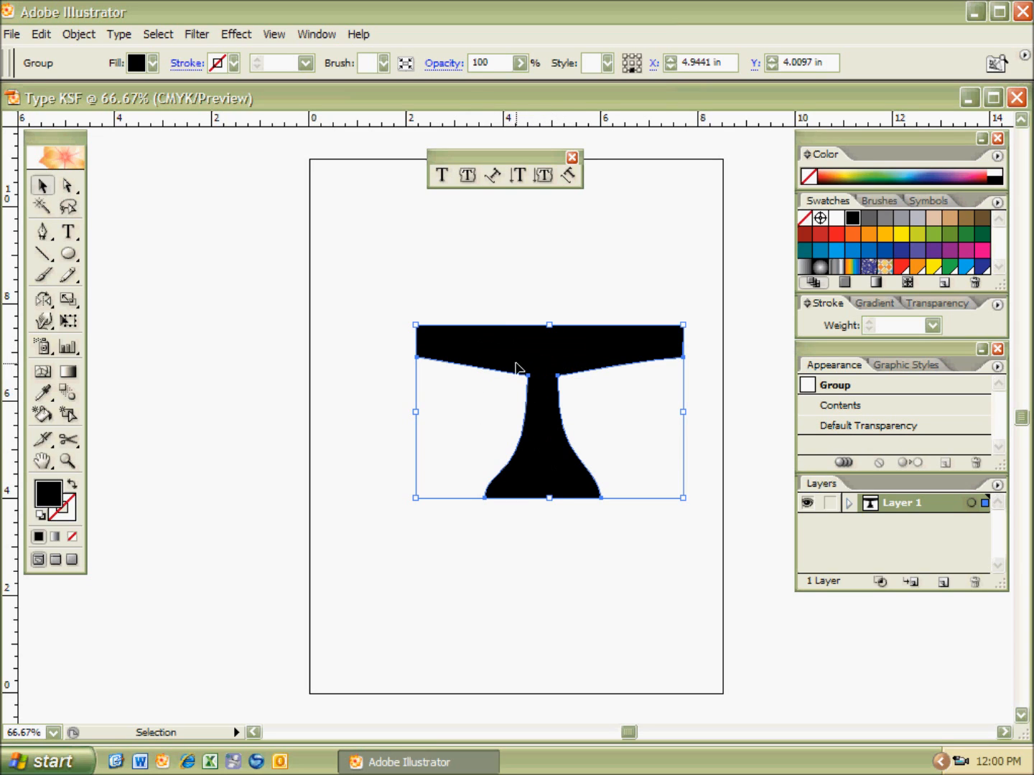
key(p)
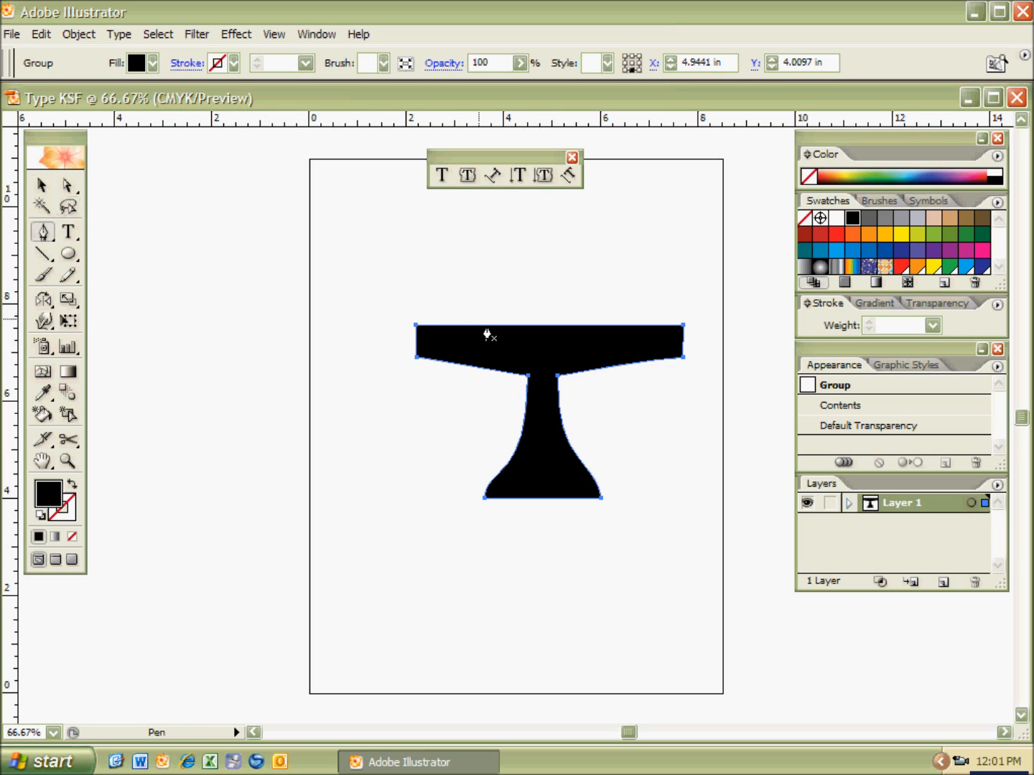
click(543, 326)
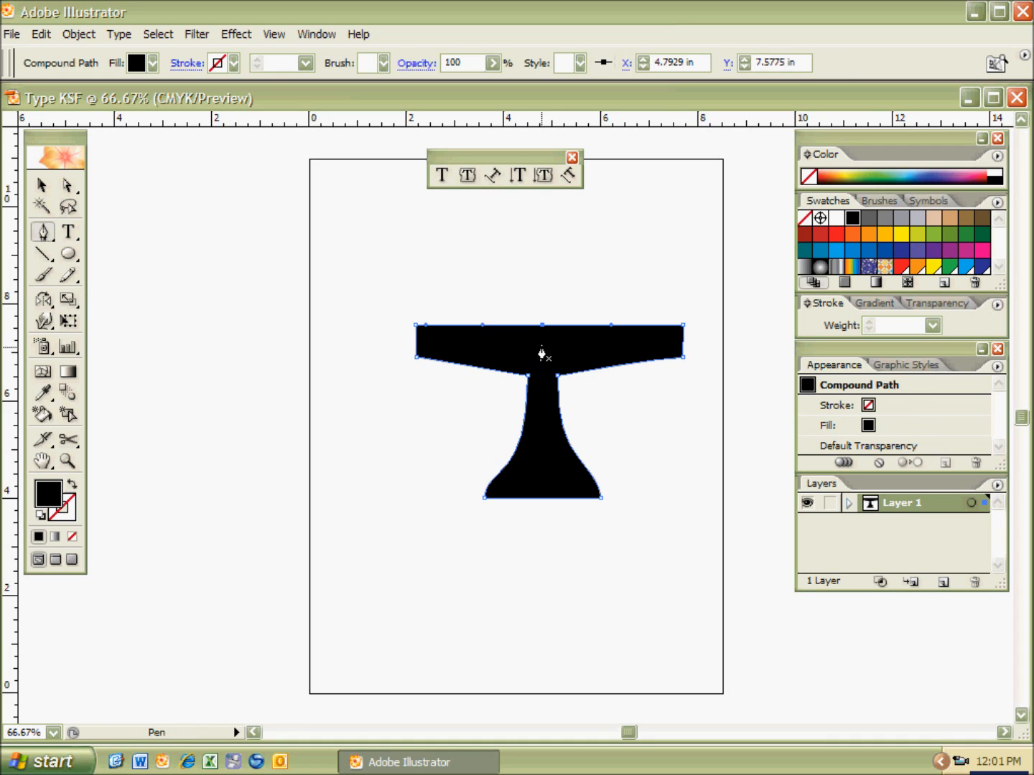
click(548, 498)
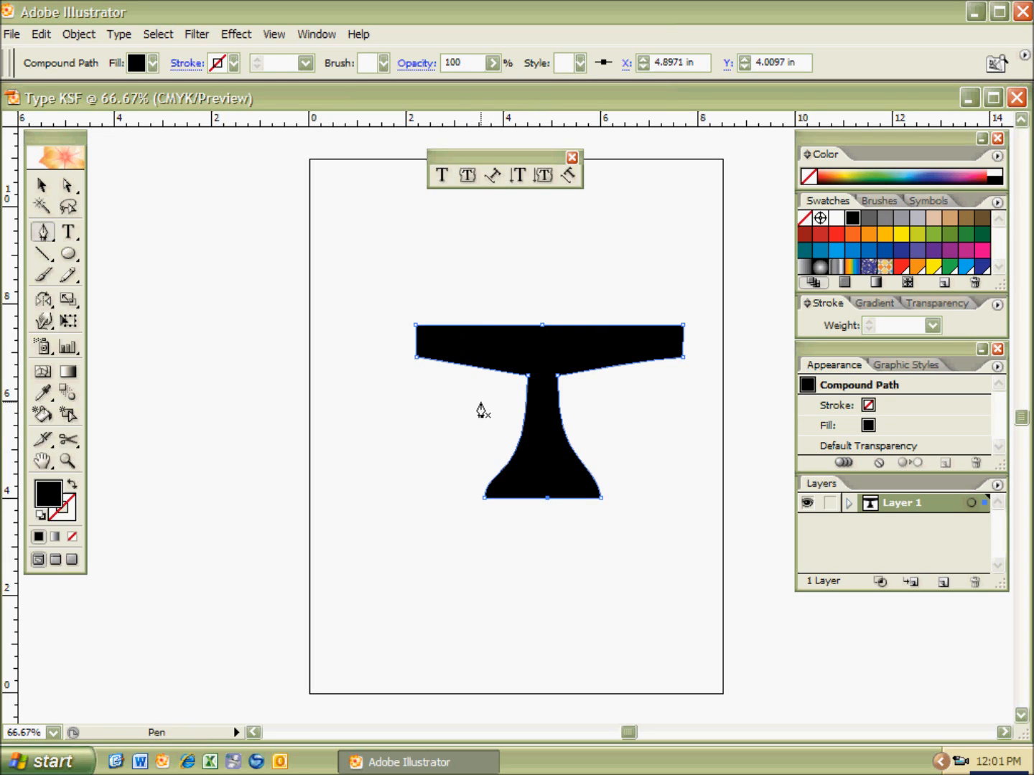
Step: Delete the anchor points of the letter's right half with the Pen tool, keeping the two added centre points
click(682, 357)
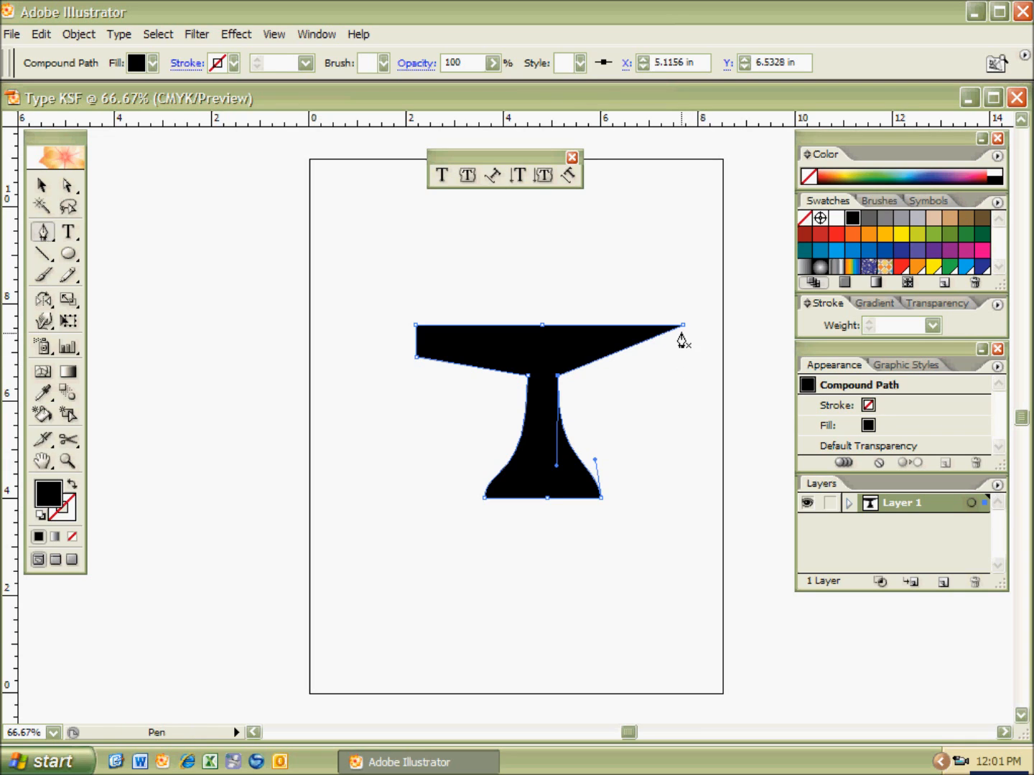
click(683, 327)
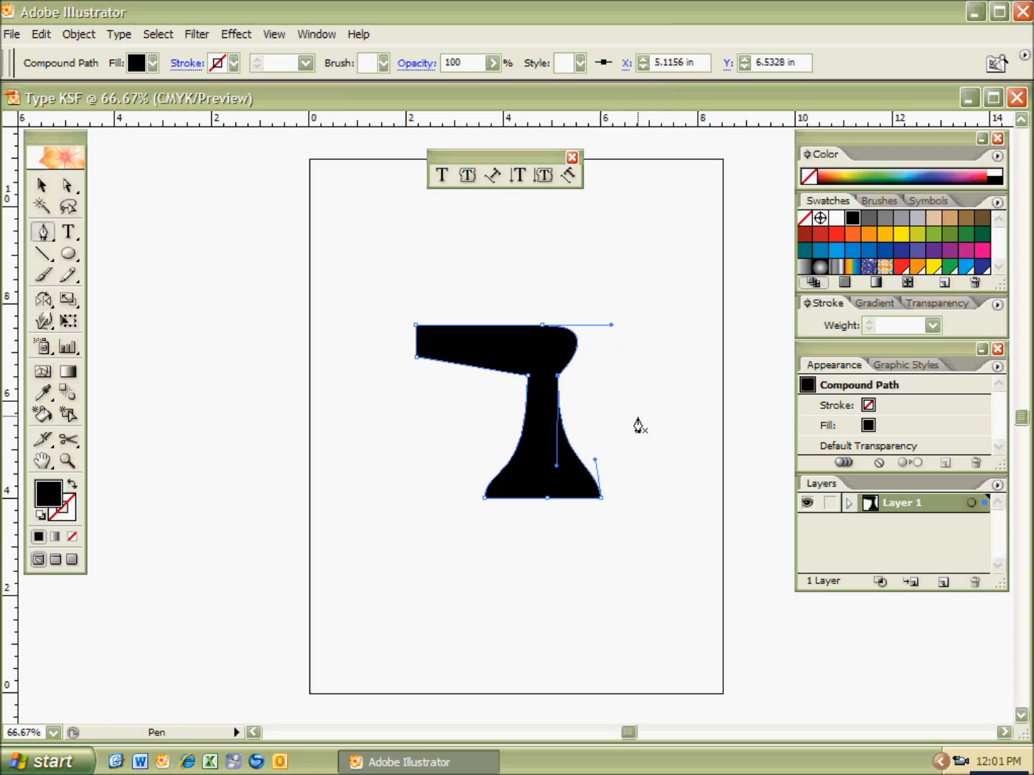
click(602, 497)
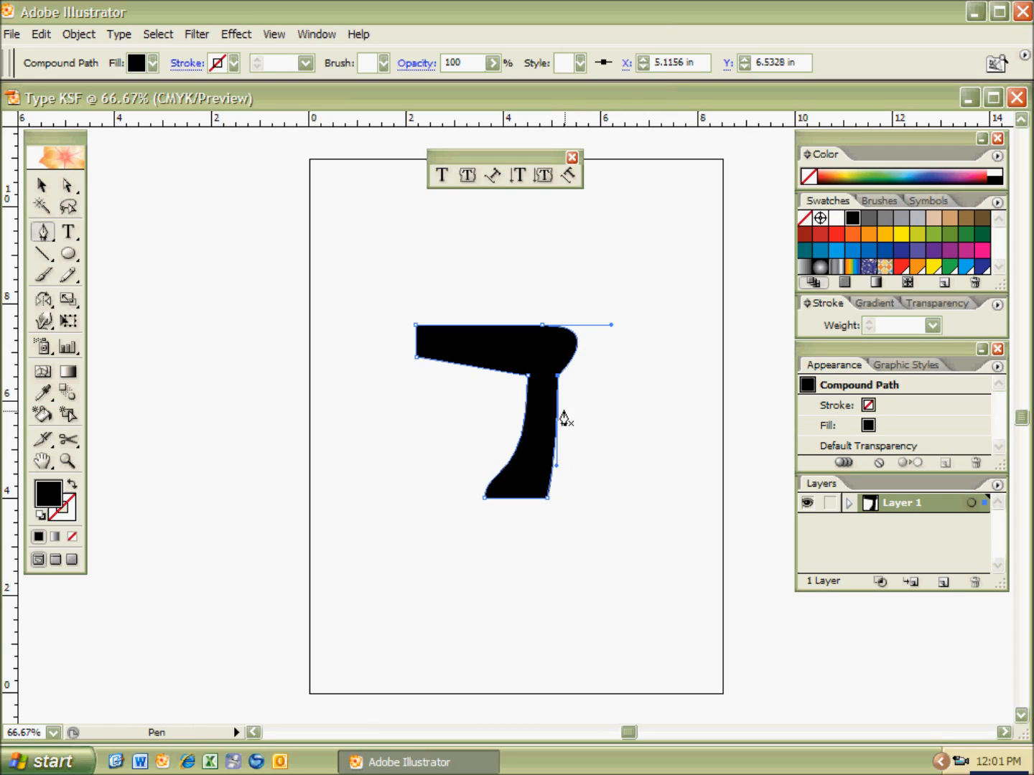
click(558, 384)
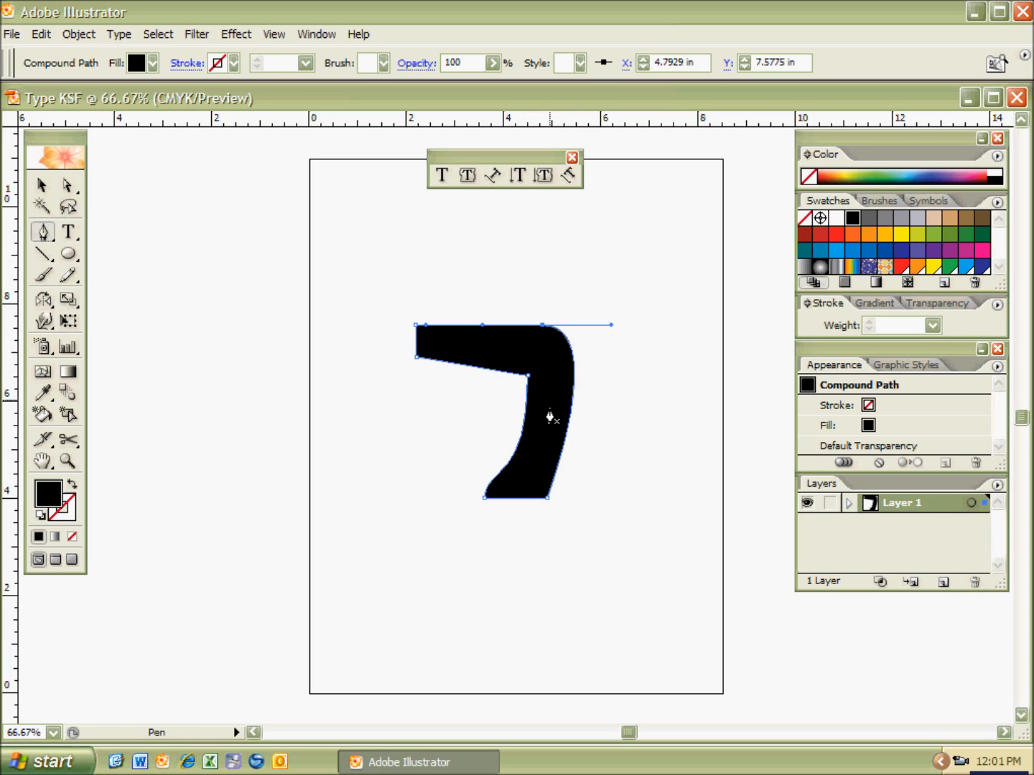
Step: Straighten the half letter's right edge between the top and bottom centre points
click(574, 391)
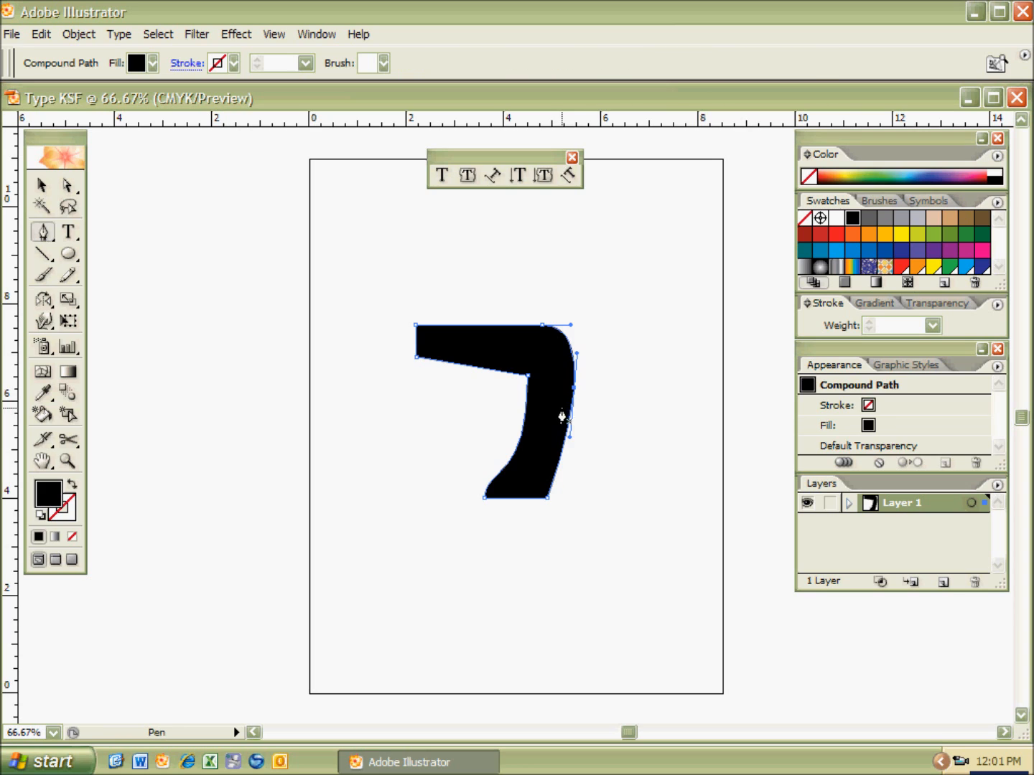
click(562, 417)
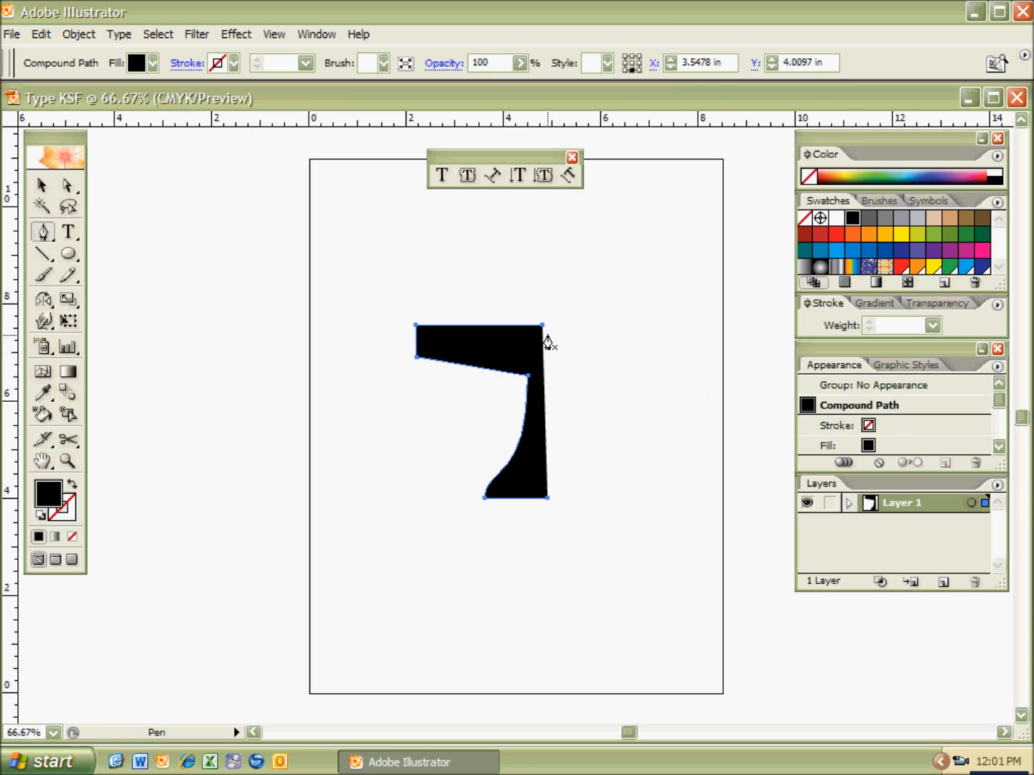
click(546, 499)
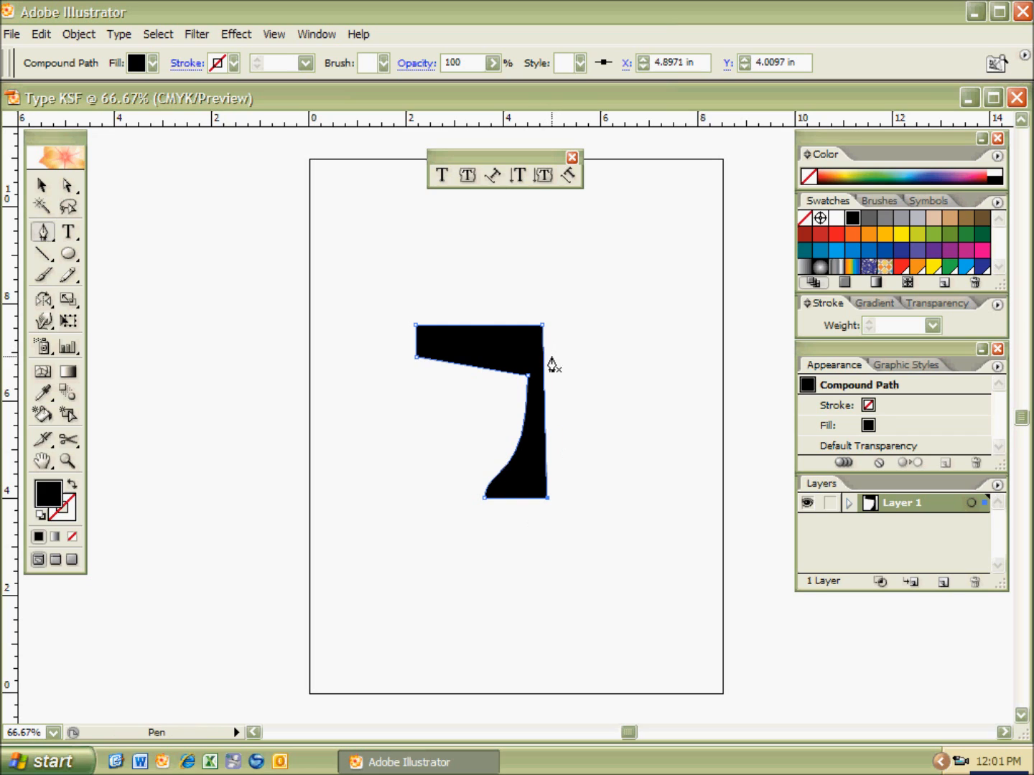
Step: Nudge the top centre anchor point right to about X 4.88 in so the cut edge is vertical, and deselect
key(a)
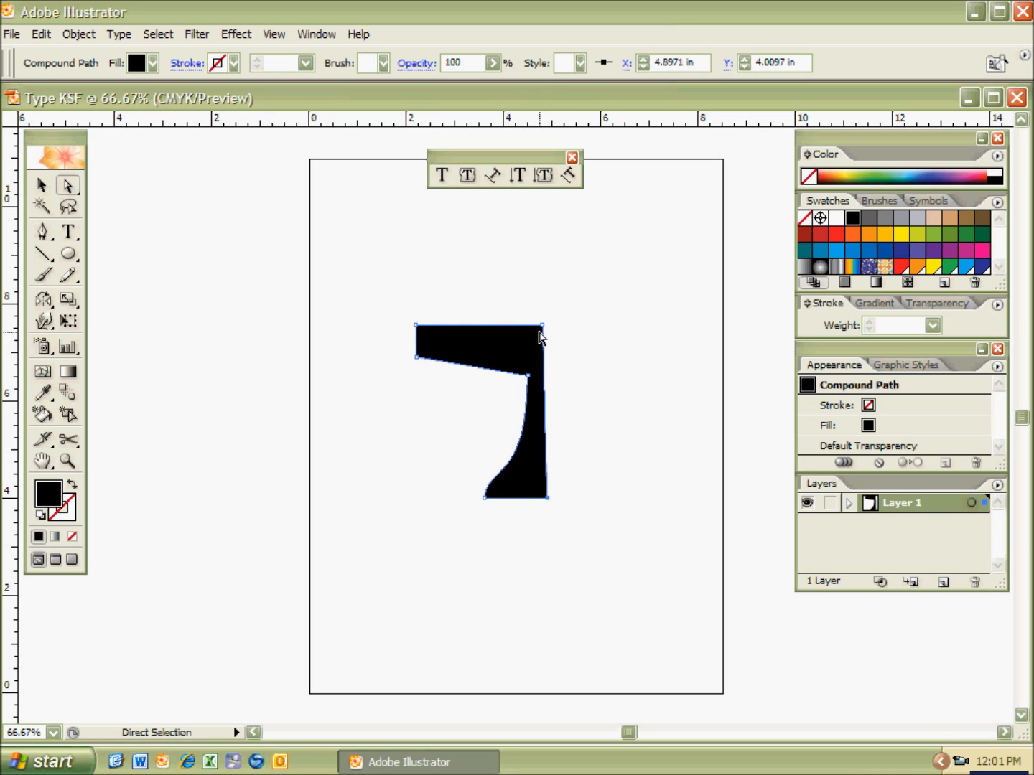
click(543, 327)
key(Right)
key(Right)
key(Right)
key(Right)
key(Right)
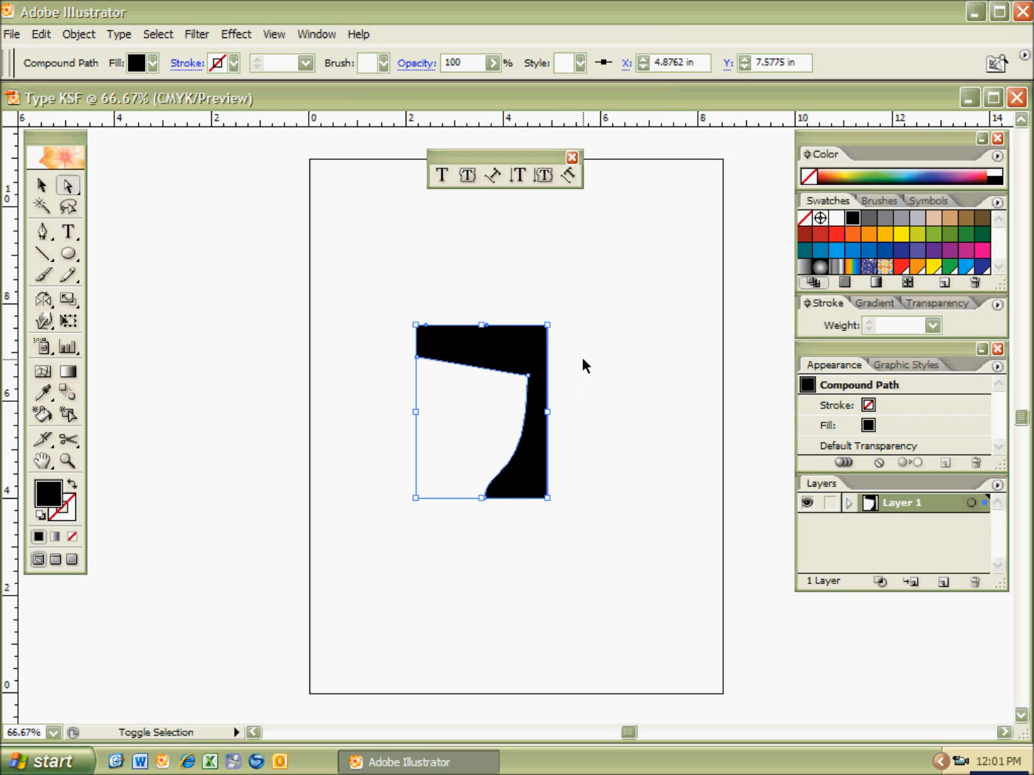
ctrl+click(580, 360)
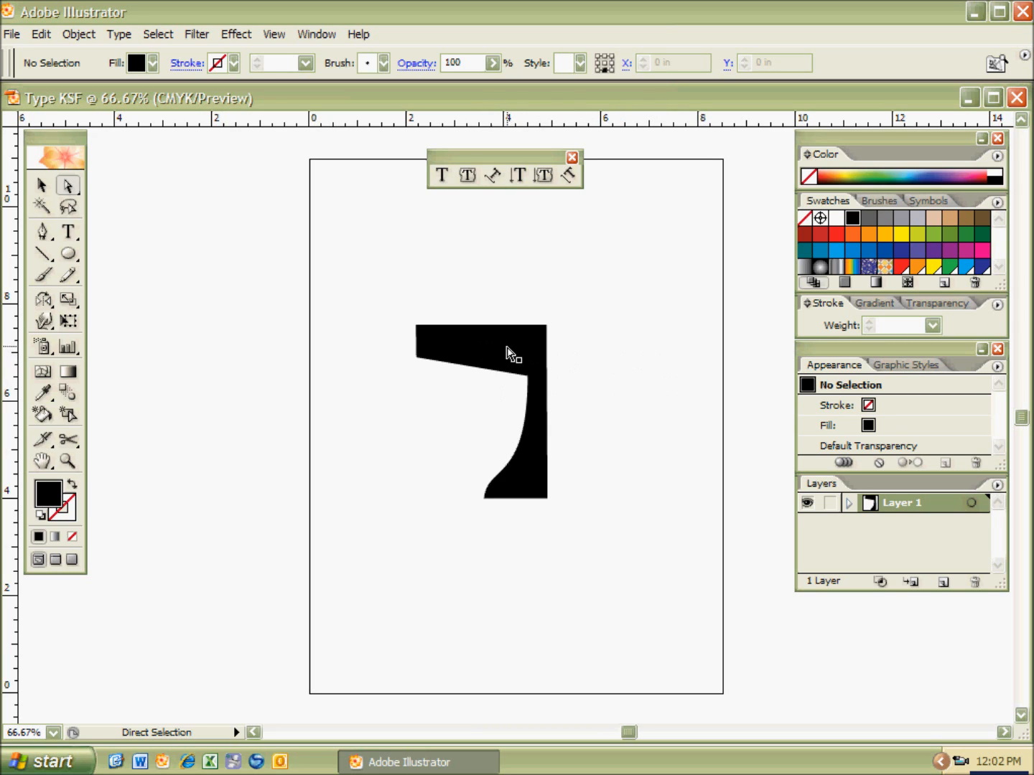
Step: Duplicate the half letter to the right at about X 6.0 in and reflect the copy across a vertical axis
key(v)
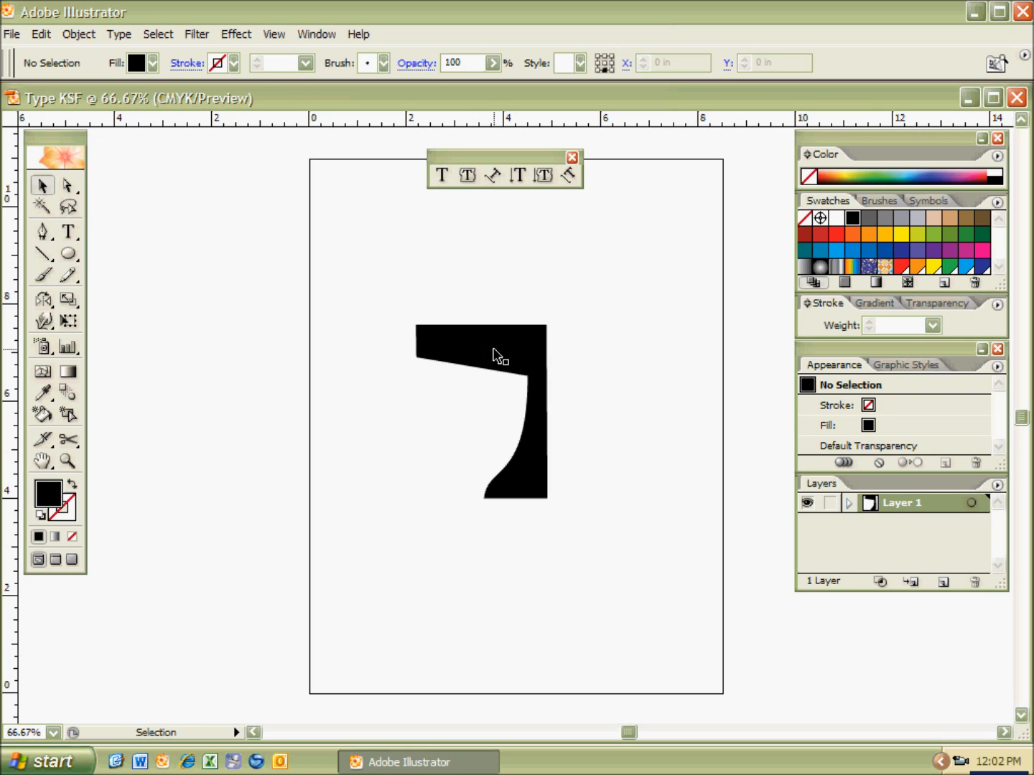
drag(493, 347, 611, 361)
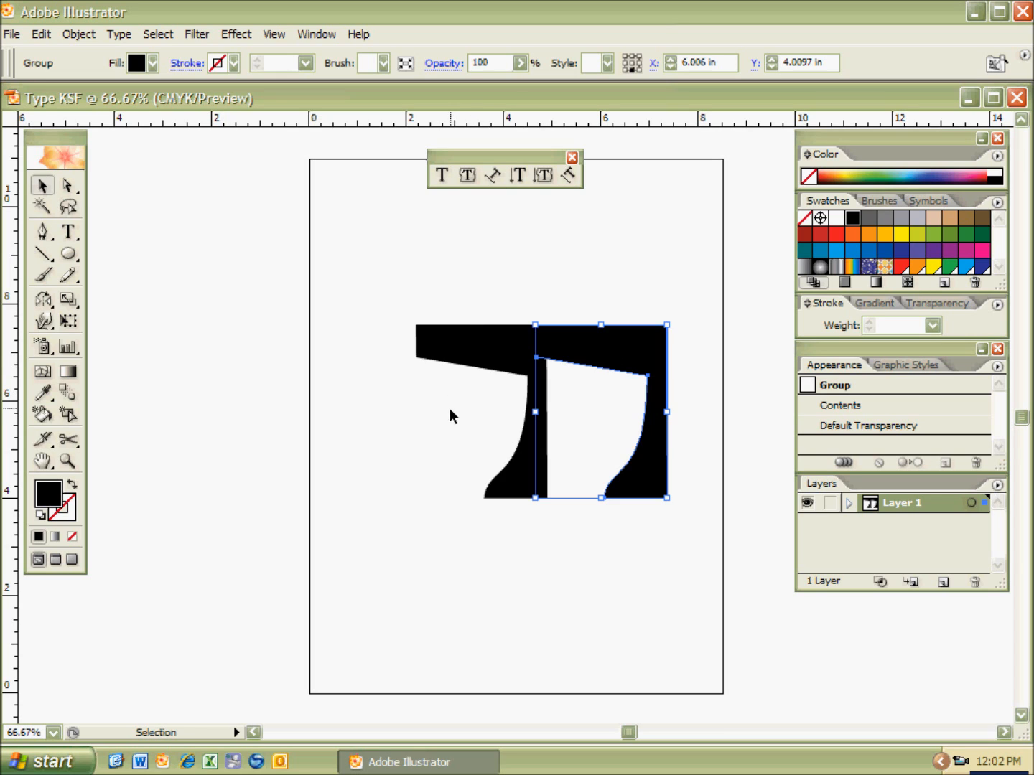
key(o)
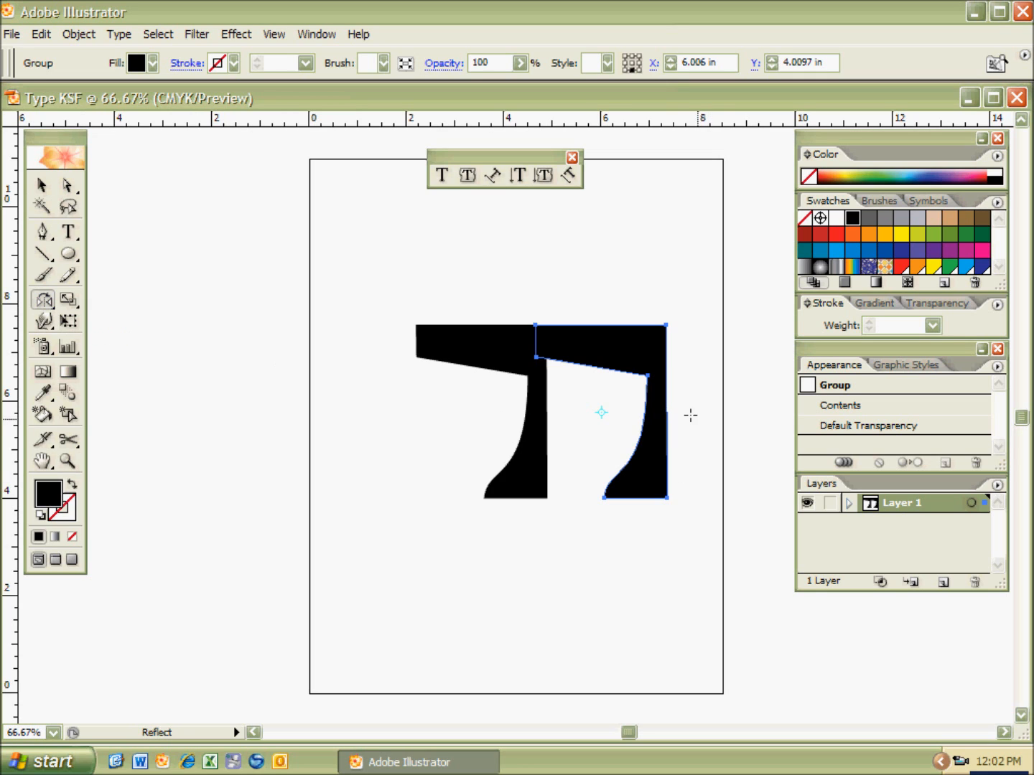
drag(653, 359, 554, 392)
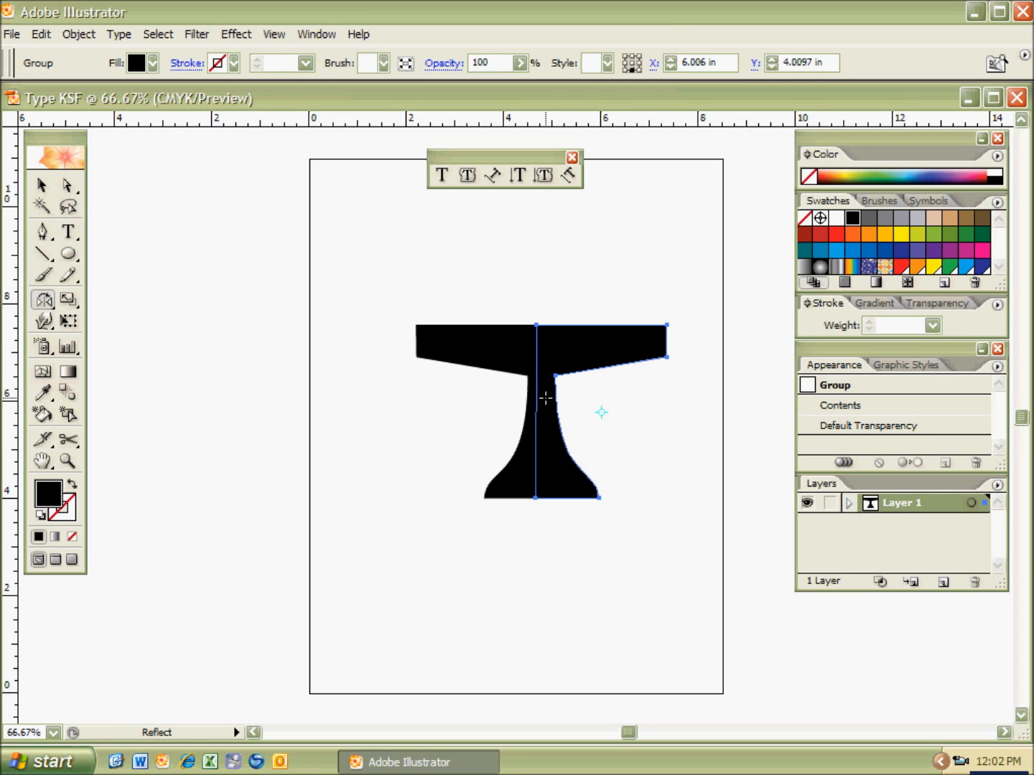
Step: Nudge the mirrored half horizontally to about X 6.16 in so it joins the left half along the centre, and deselect
key(Right)
key(Right)
key(Right)
key(Right)
key(Right)
key(Right)
key(Right)
key(Right)
key(Right)
key(Right)
key(Right)
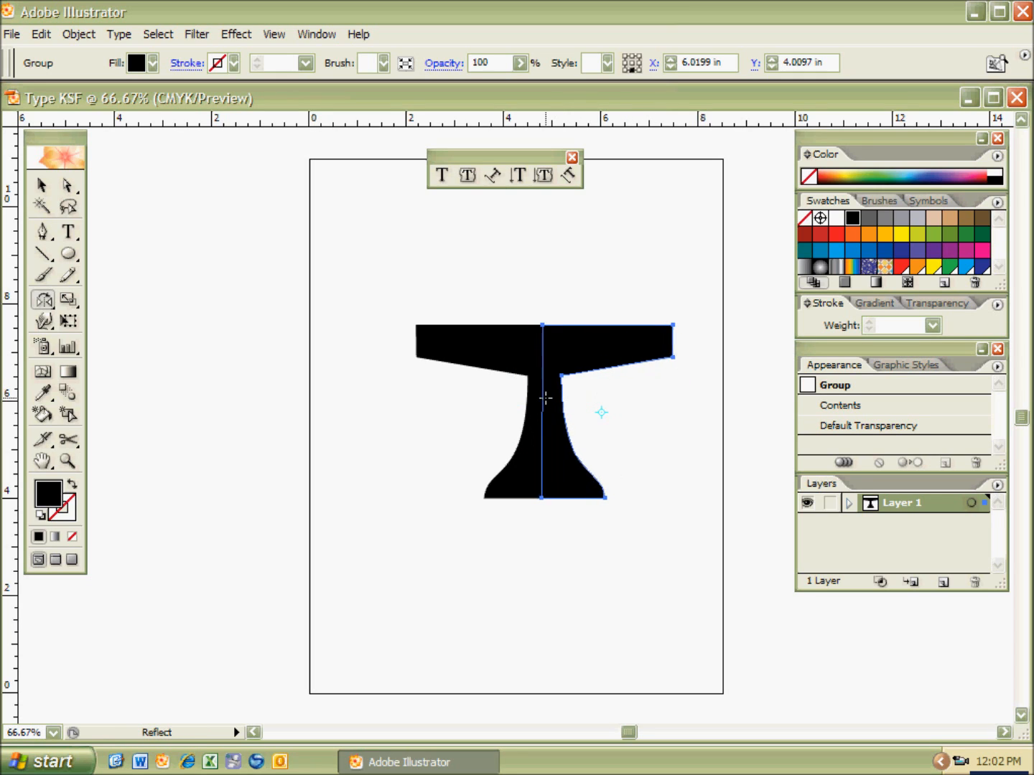
key(Right)
key(Right)
key(Right)
key(Right)
key(Right)
key(Right)
key(Right)
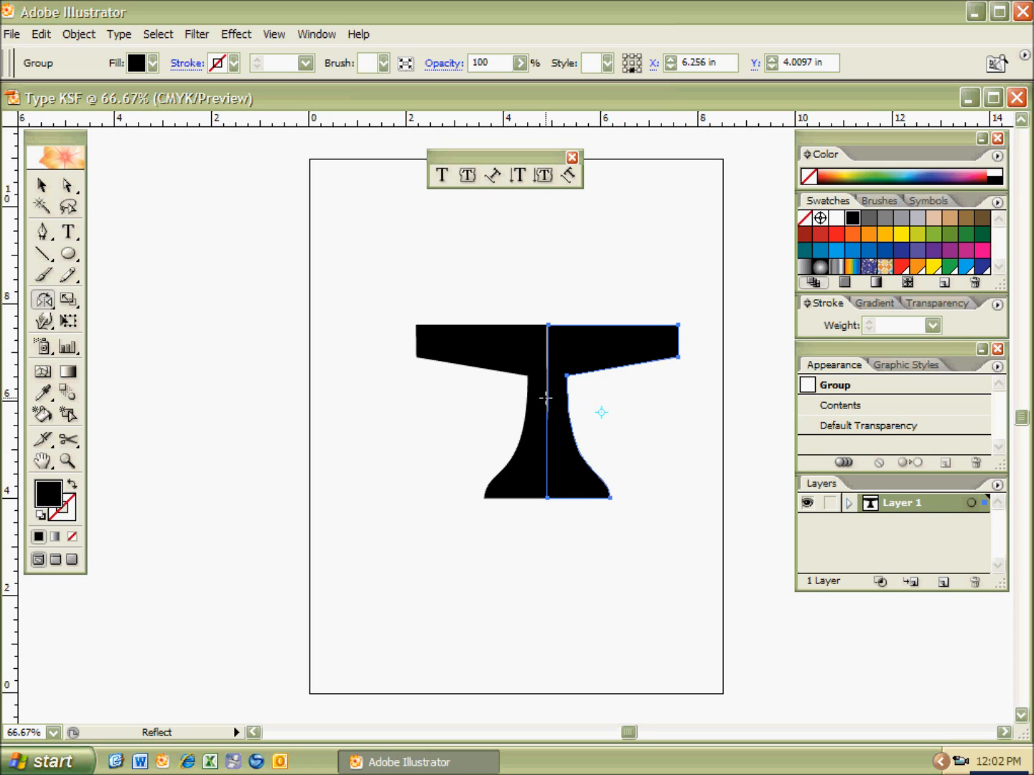
key(Left)
key(Left)
key(Left)
key(Left)
key(Left)
key(Left)
key(Left)
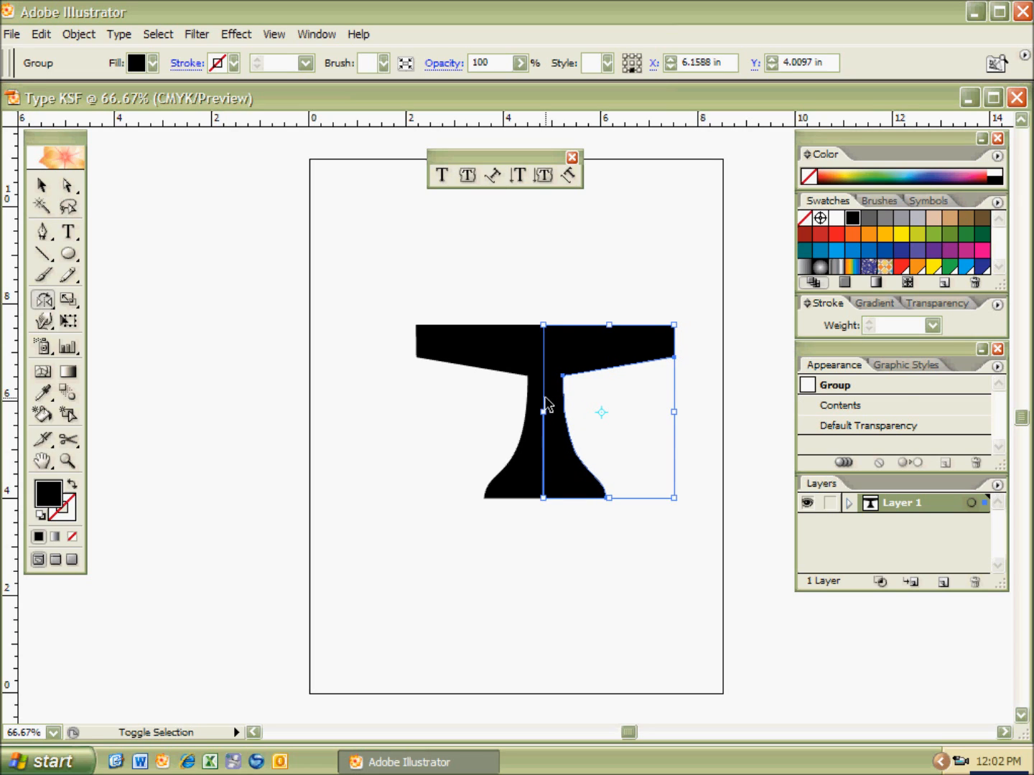
key(ctrl+shift+a)
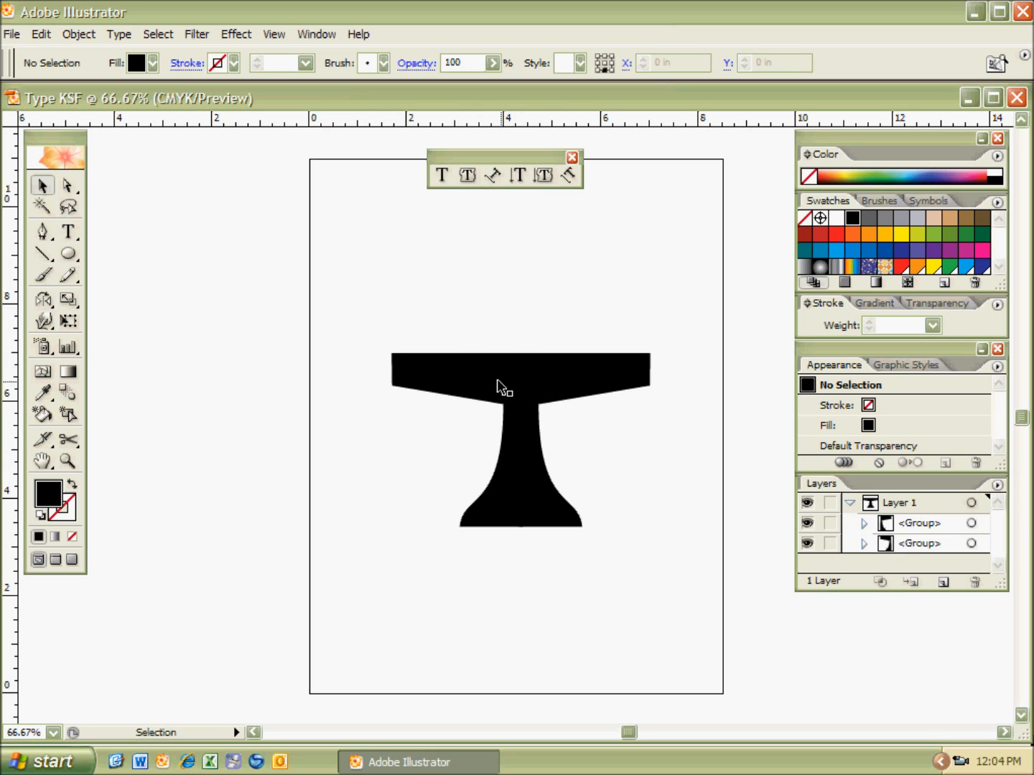
Step: Scale both halves together into a narrower, taller letter about 4.9 in wide and 4.2 in tall, and deselect
drag(358, 305, 706, 605)
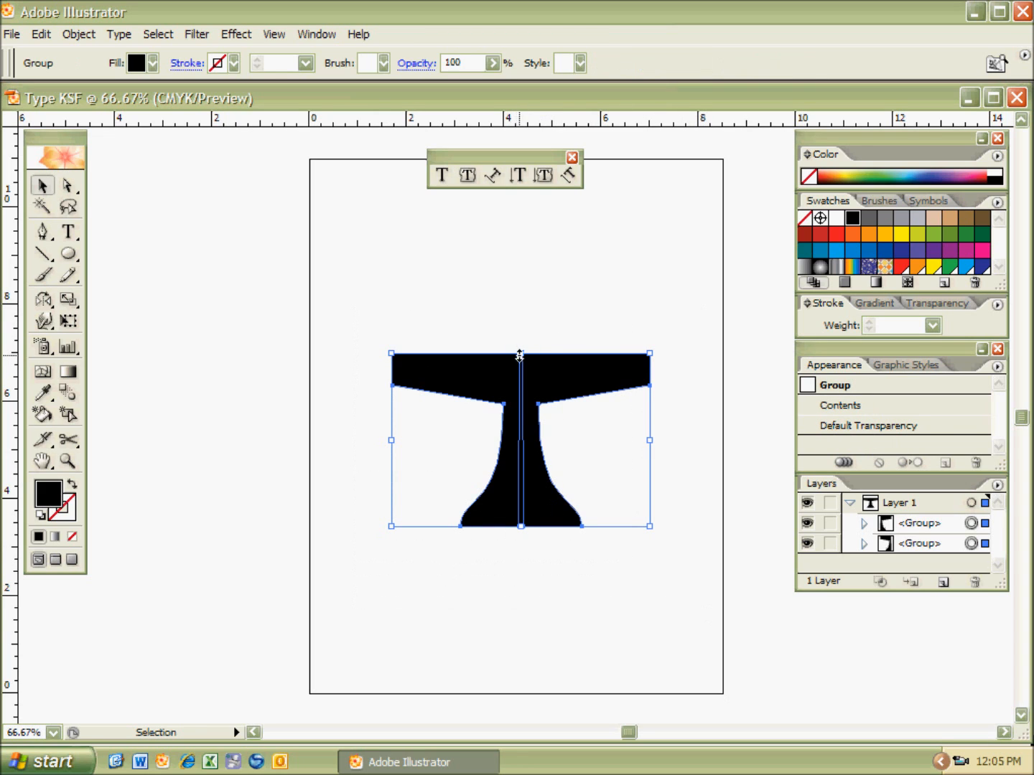
drag(520, 352, 527, 281)
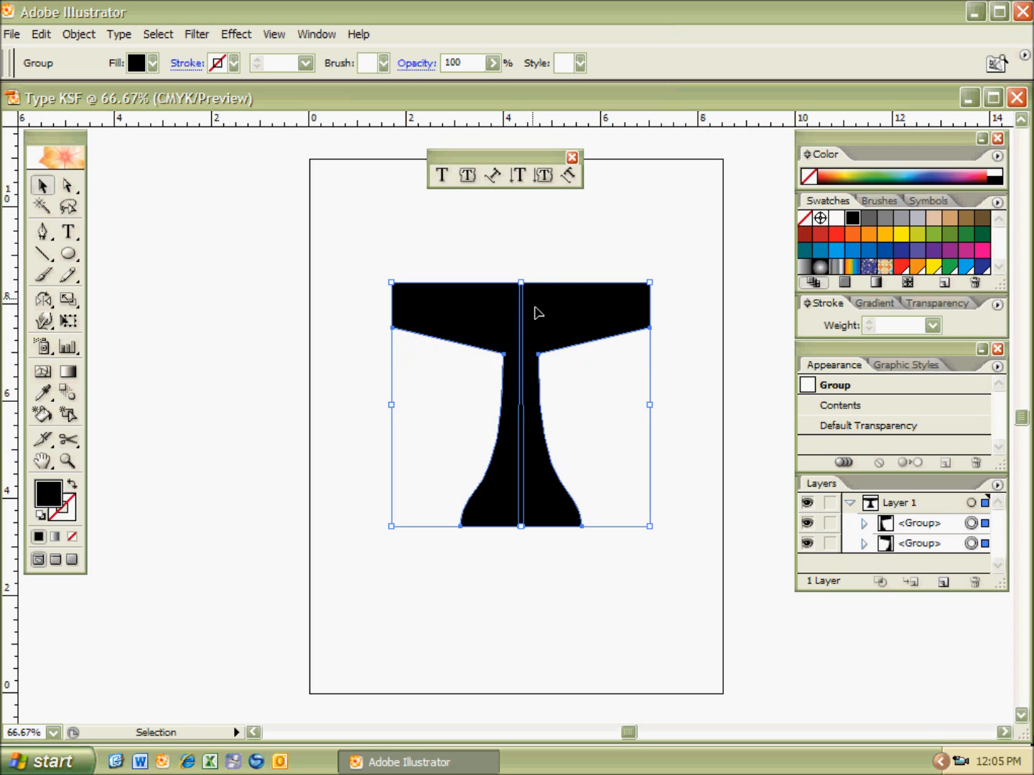
drag(391, 404, 407, 405)
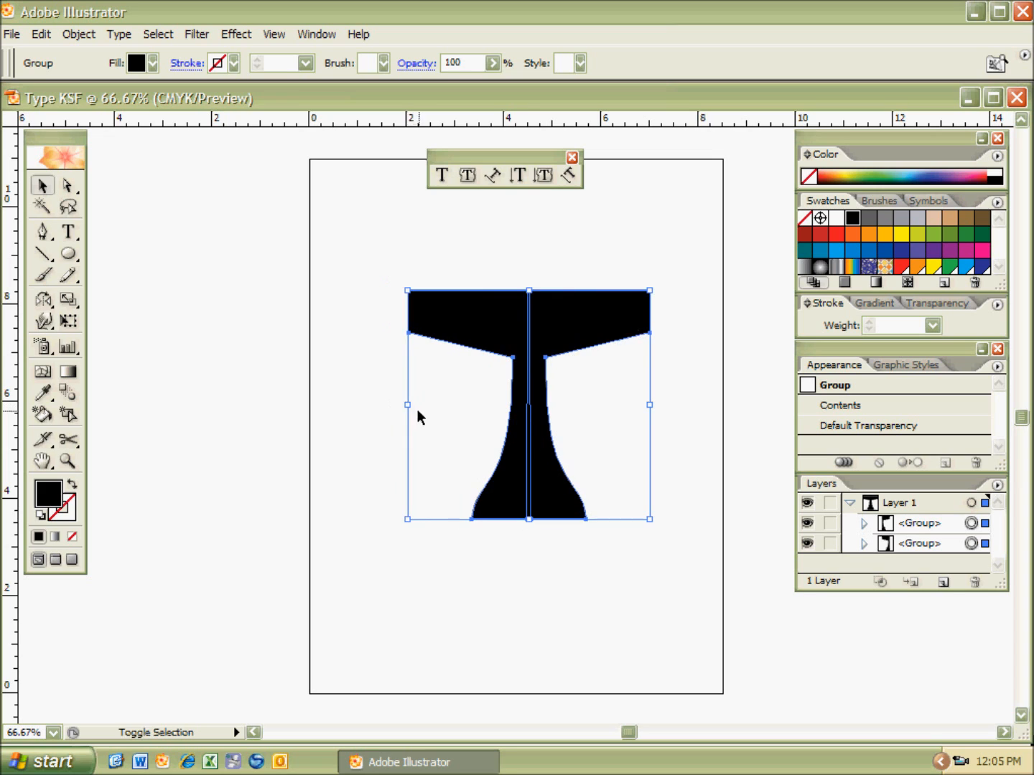
mouse_move(649, 405)
mouse_down()
mouse_move(607, 403)
mouse_move(644, 406)
mouse_up()
drag(527, 293, 528, 314)
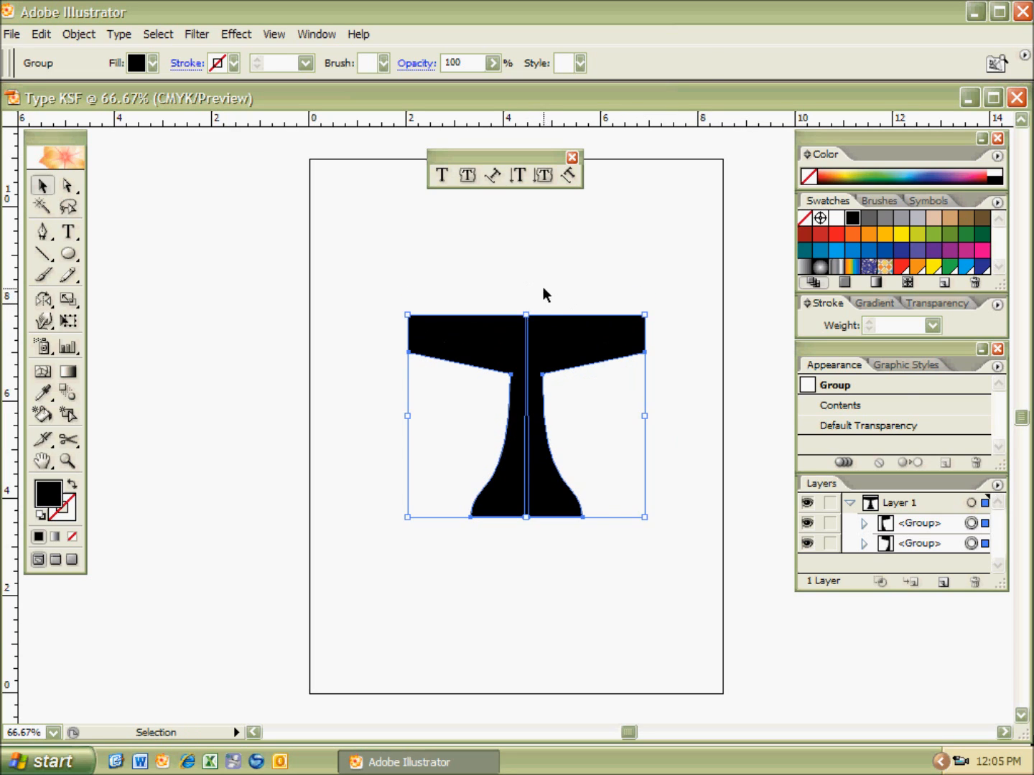
click(543, 288)
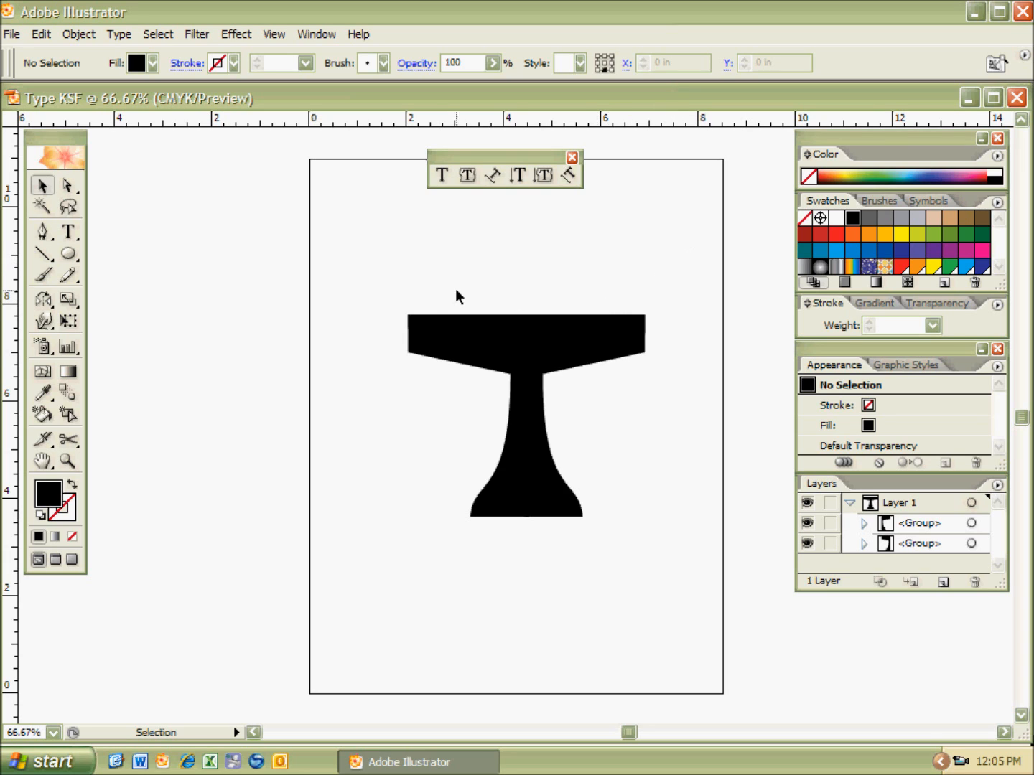
Step: Fill both halves of the letter with the dark green CMYK swatch (C 100, M 25, Y 100, K 25) and deselect
click(436, 341)
shift+click(595, 355)
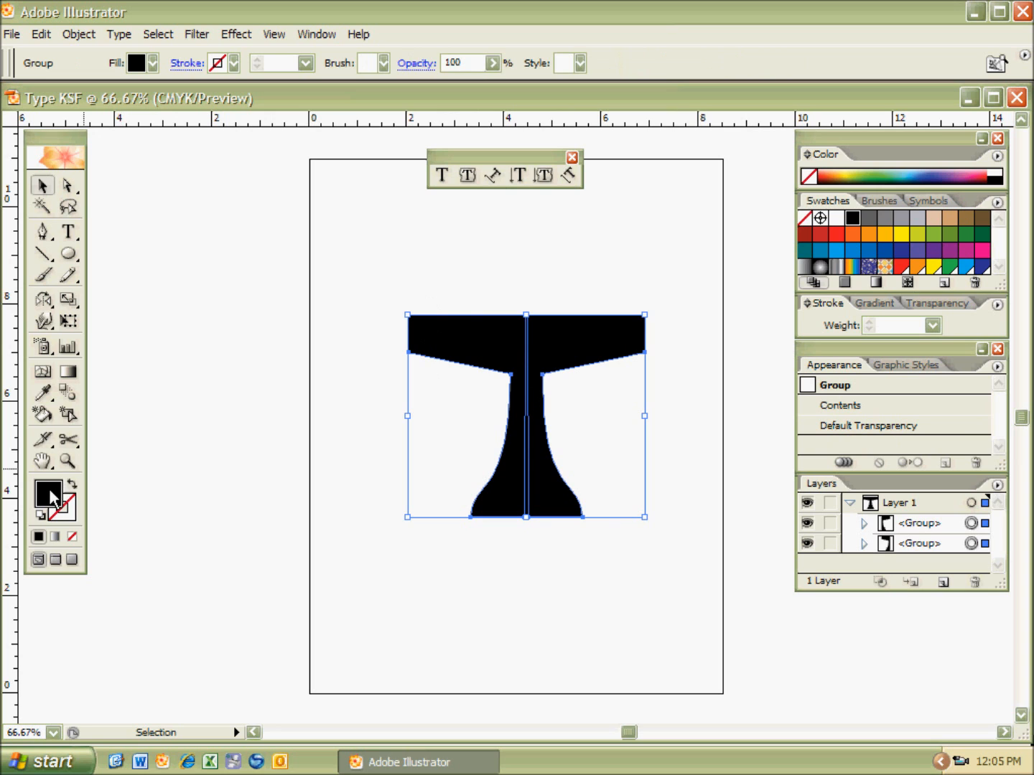
click(549, 364)
click(705, 270)
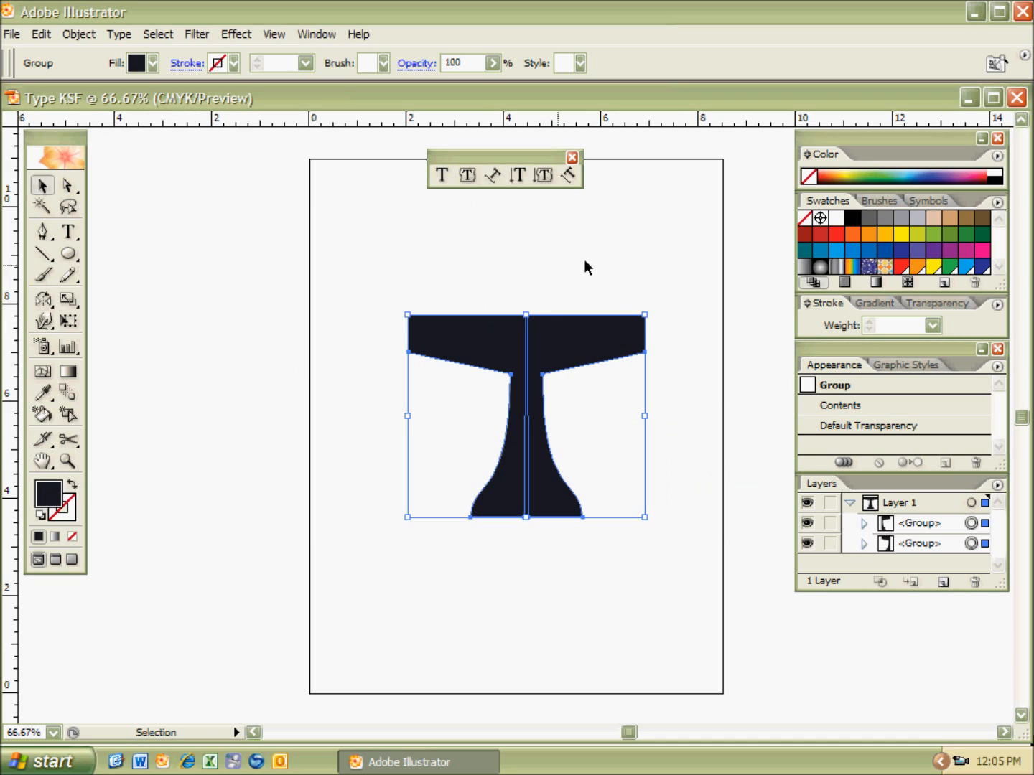
click(807, 154)
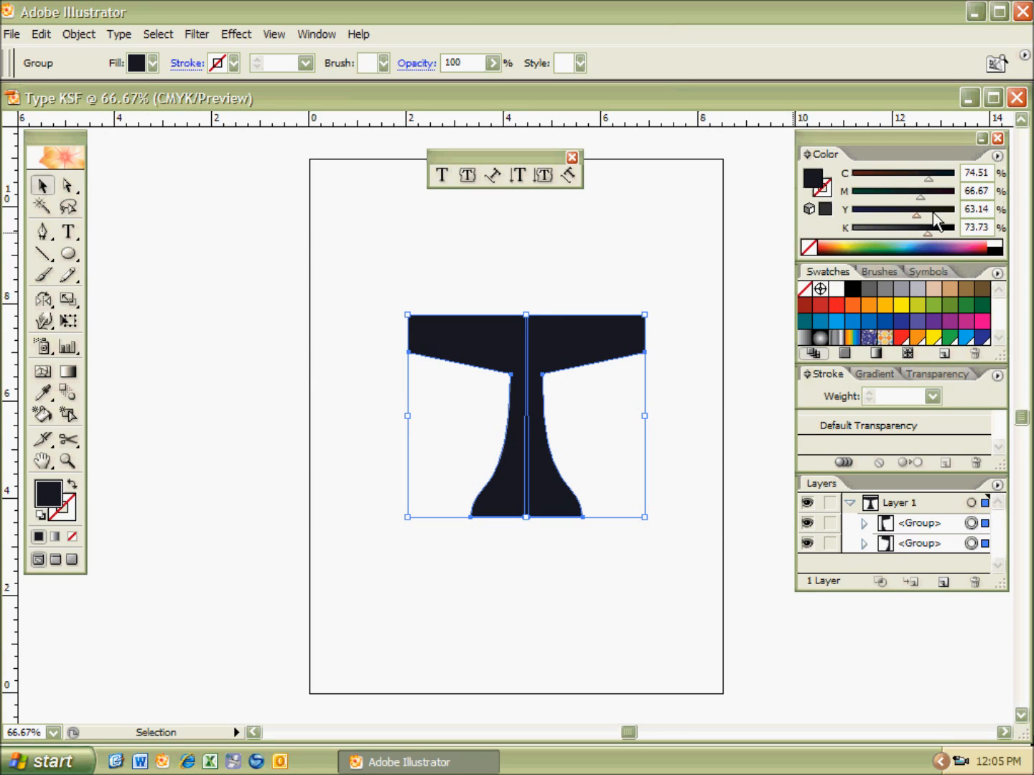
click(998, 155)
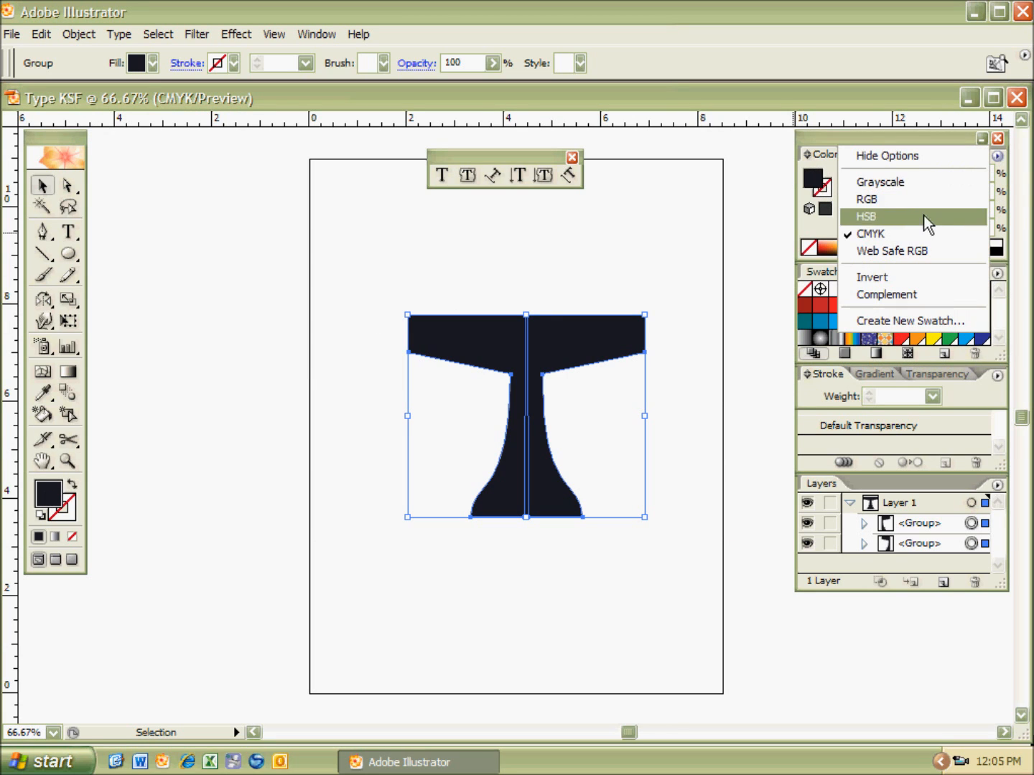
click(900, 234)
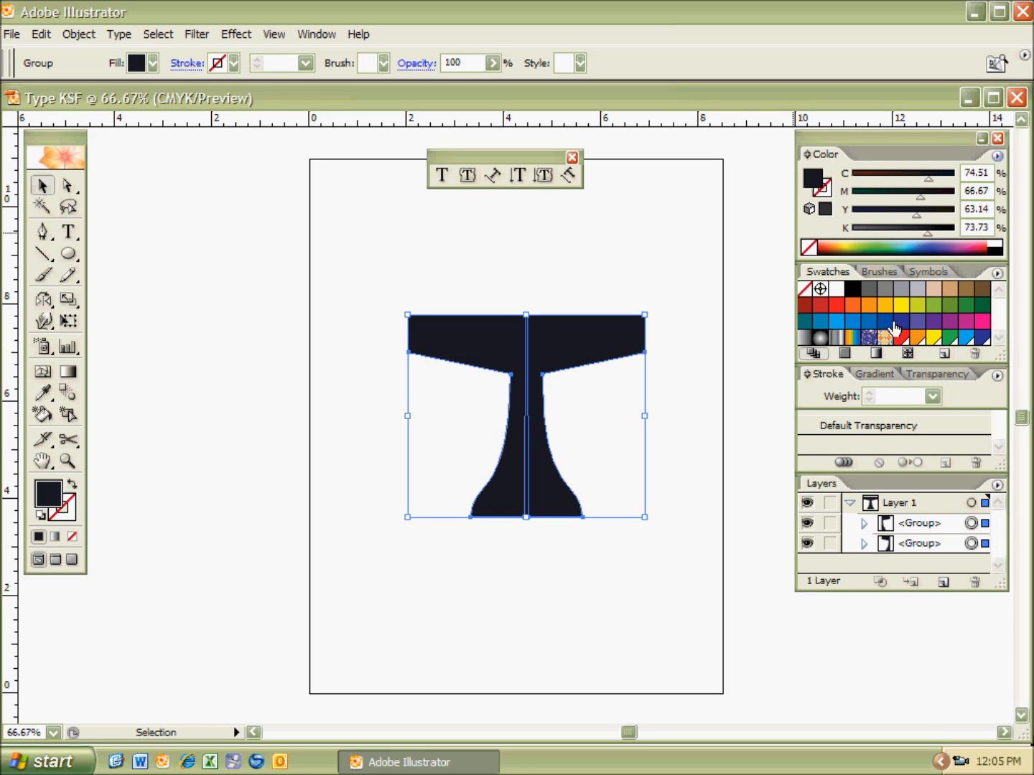
click(982, 306)
click(711, 348)
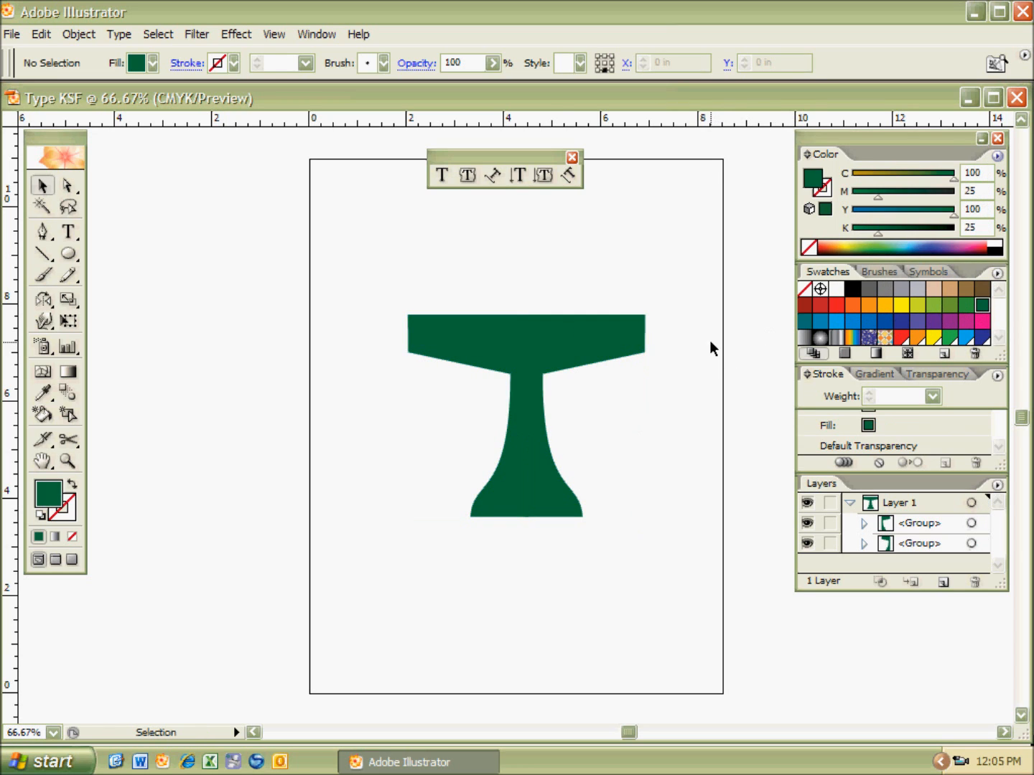
Step: Try moving the letter's left and right halves apart individually, and undo both moves
drag(376, 268, 682, 567)
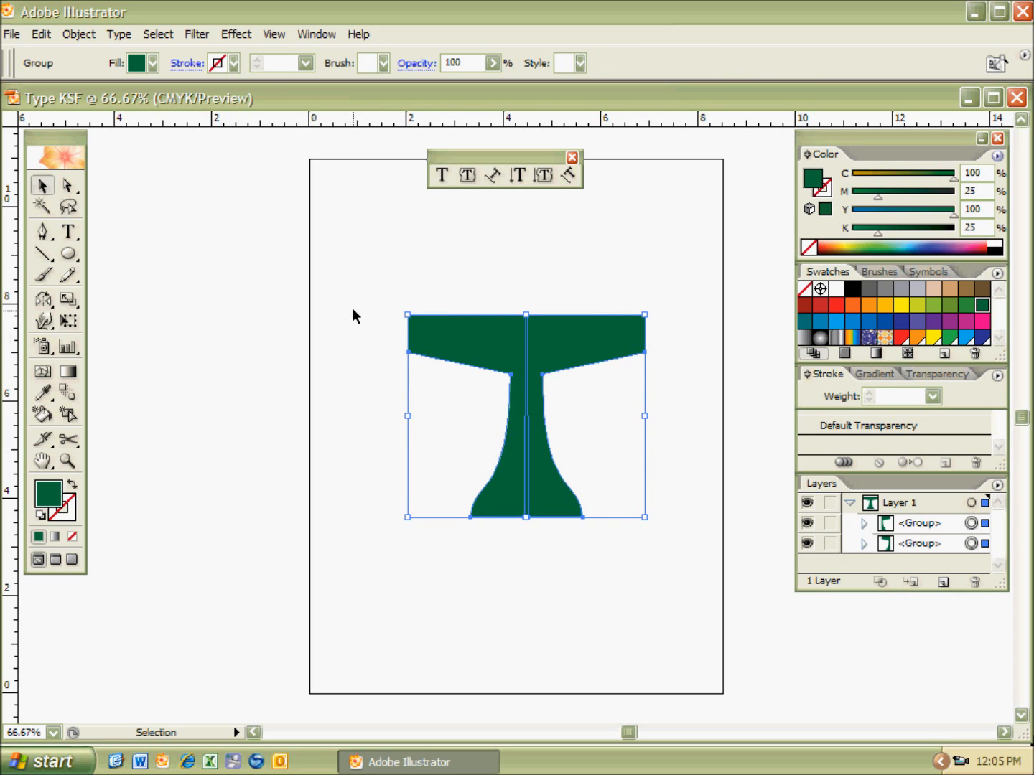
click(332, 314)
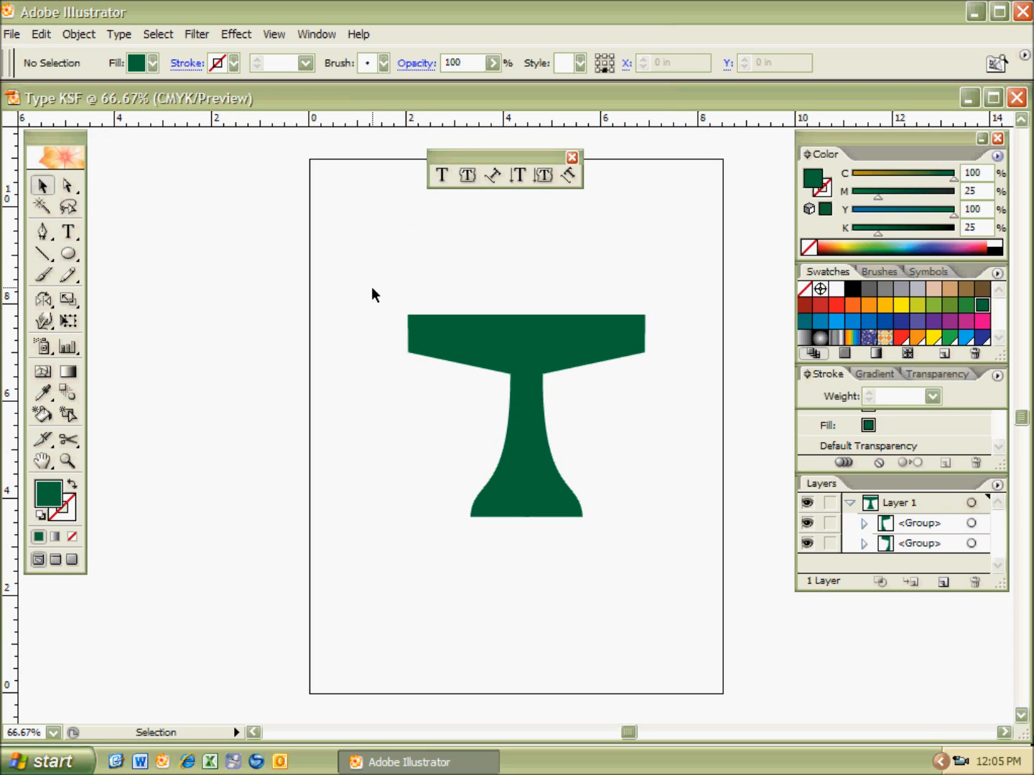
drag(373, 274, 688, 562)
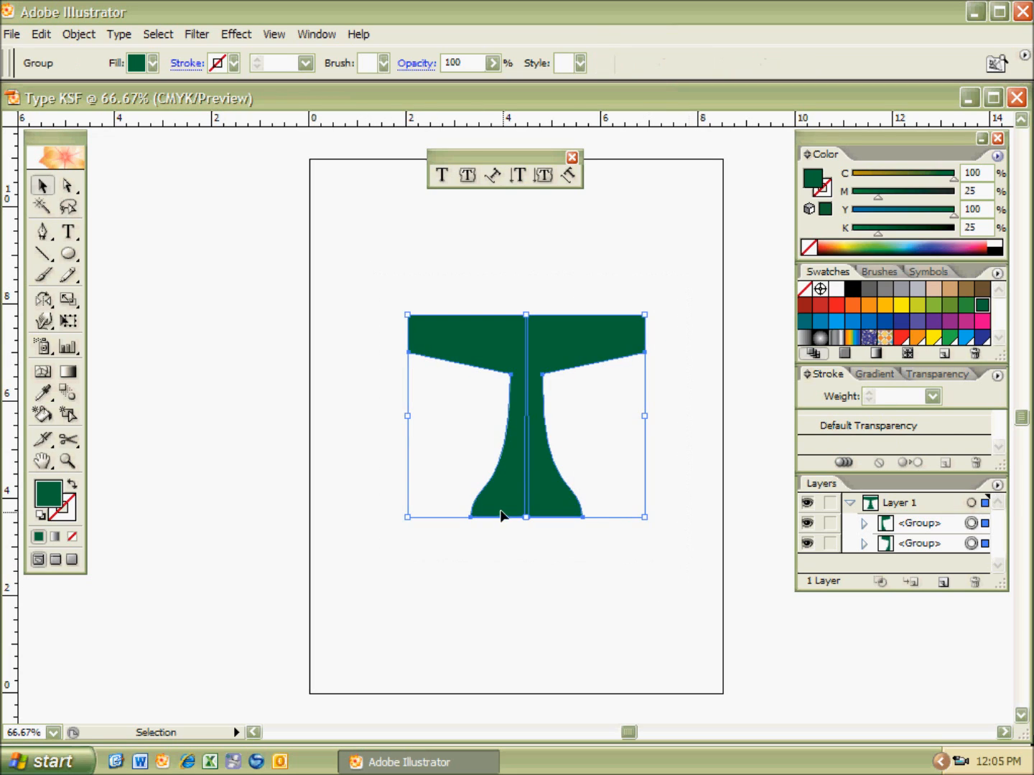
click(447, 571)
drag(495, 514, 413, 573)
drag(550, 495, 630, 554)
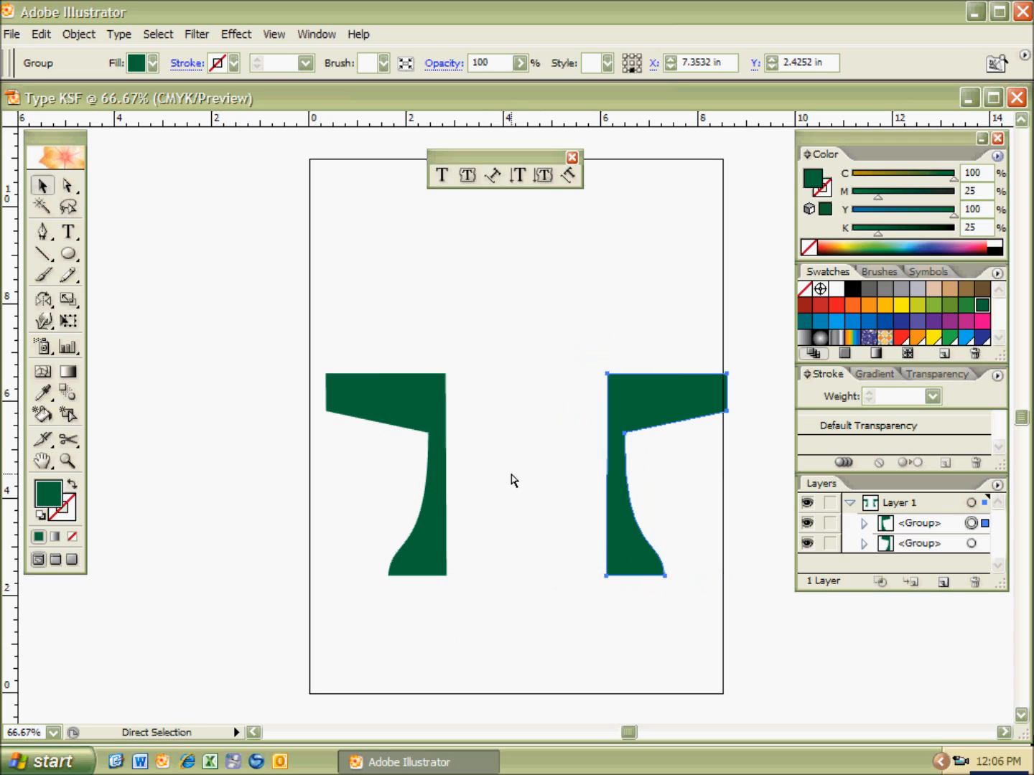
key(ctrl+z)
key(ctrl+z)
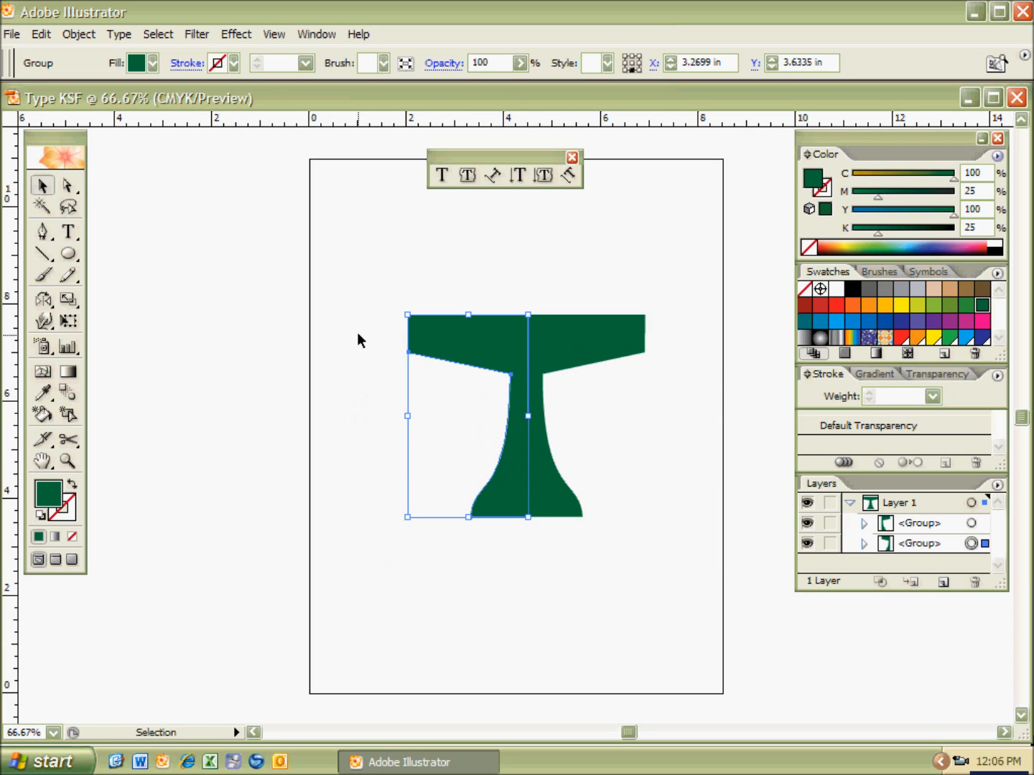
Step: Select both halves of the green letter and group them into one object
click(350, 330)
drag(353, 250, 701, 593)
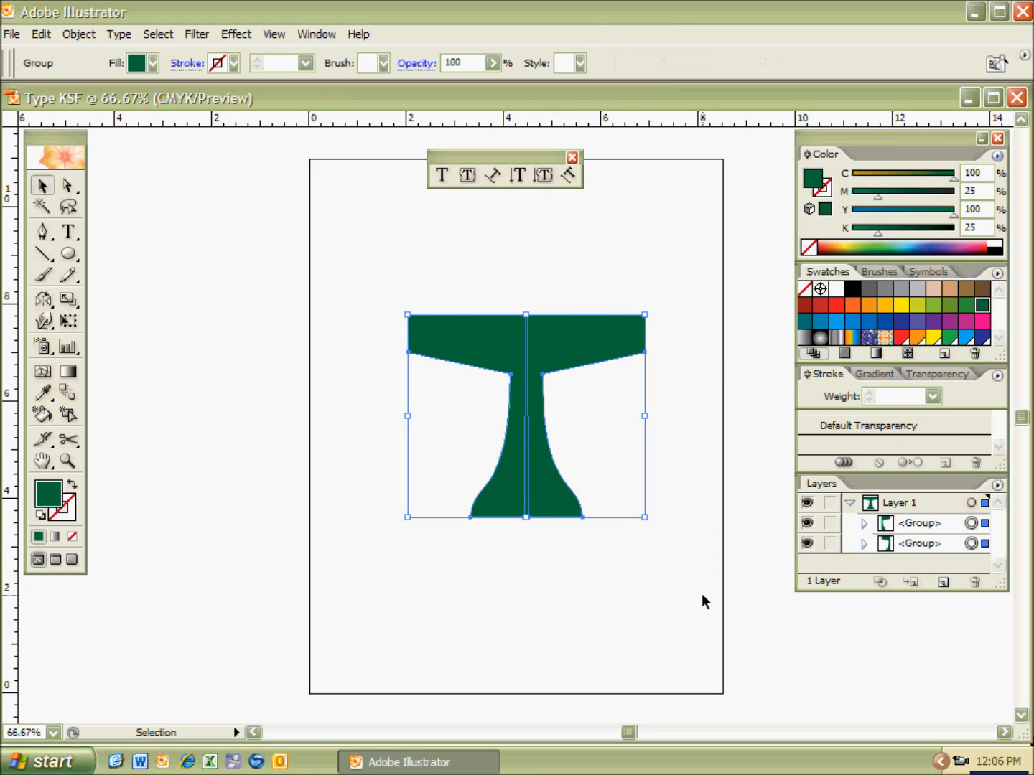
key(ctrl+g)
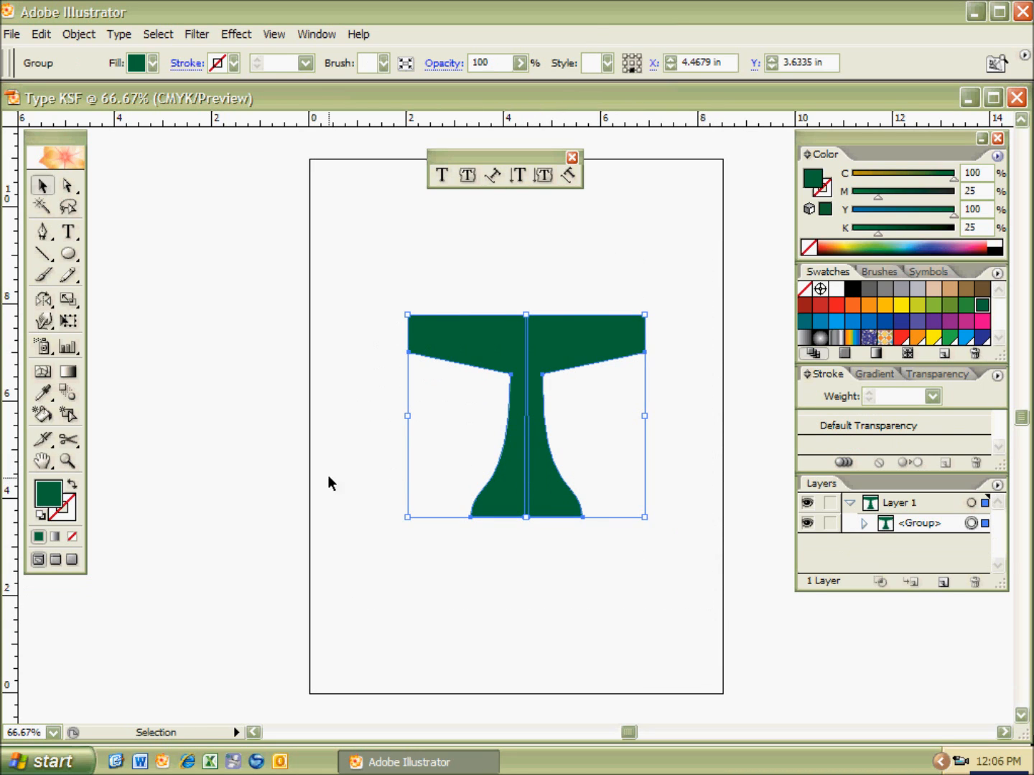
Step: Move the grouped letter as one piece to about X 4.24 in, Y 3.18 in, and deselect
click(393, 360)
drag(461, 339, 438, 369)
click(482, 580)
drag(501, 496, 546, 501)
click(462, 612)
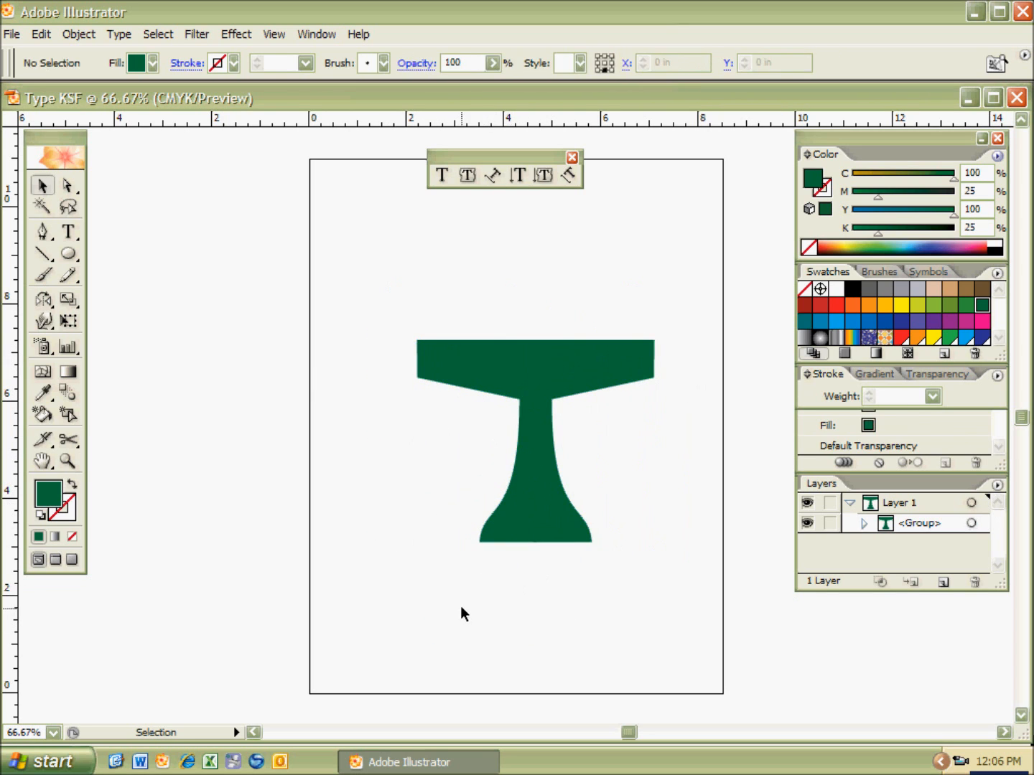
drag(523, 364, 503, 361)
click(589, 432)
Step: Ungroup the letter into its two separate halves and deselect them
click(526, 395)
key(ctrl+c)
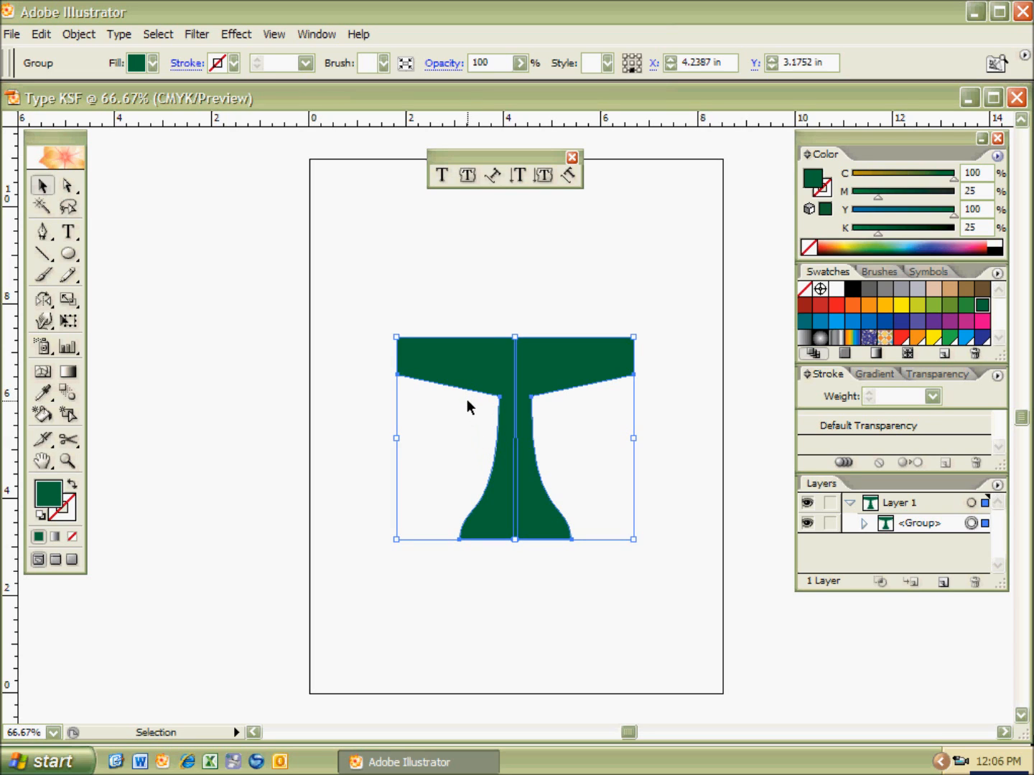
key(ctrl+shift+g)
click(474, 300)
Step: Try pulling the ungrouped left and right halves apart, and undo both moves
drag(467, 365, 416, 362)
drag(559, 369, 609, 363)
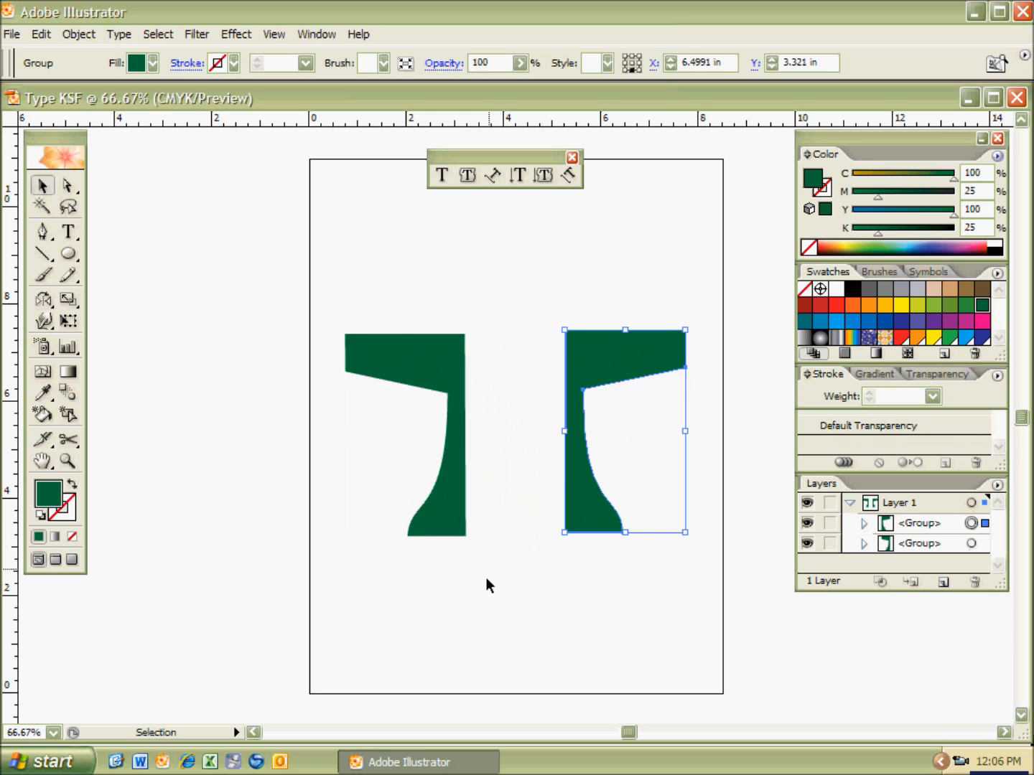
click(395, 557)
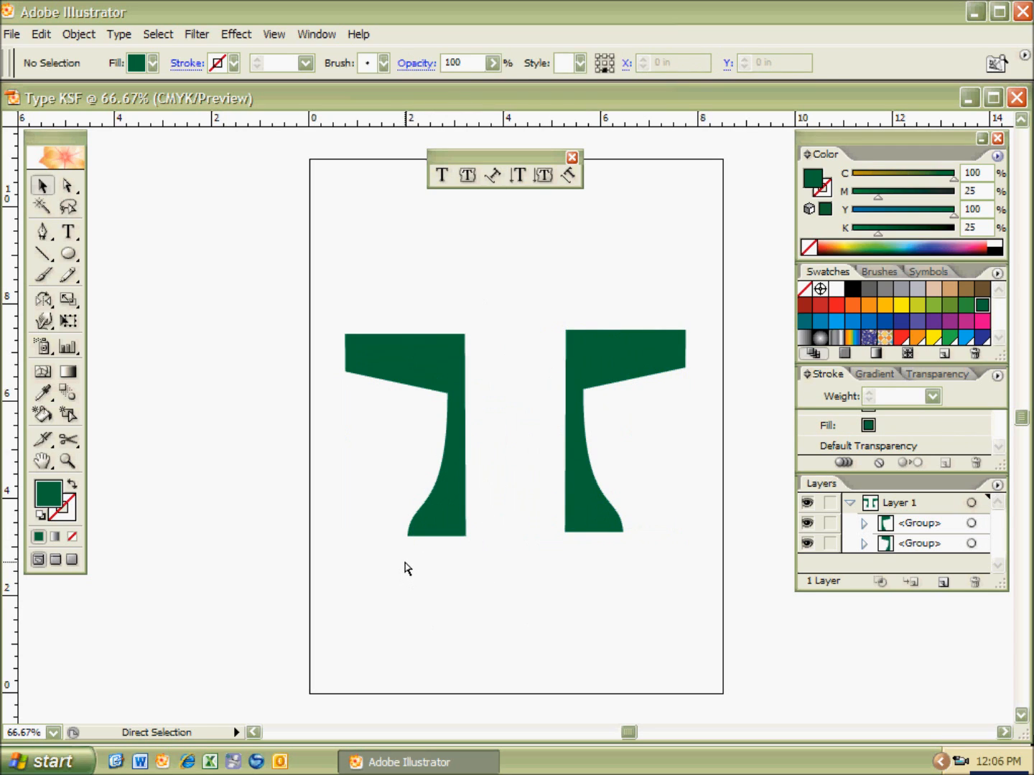
key(ctrl+z)
key(ctrl+z)
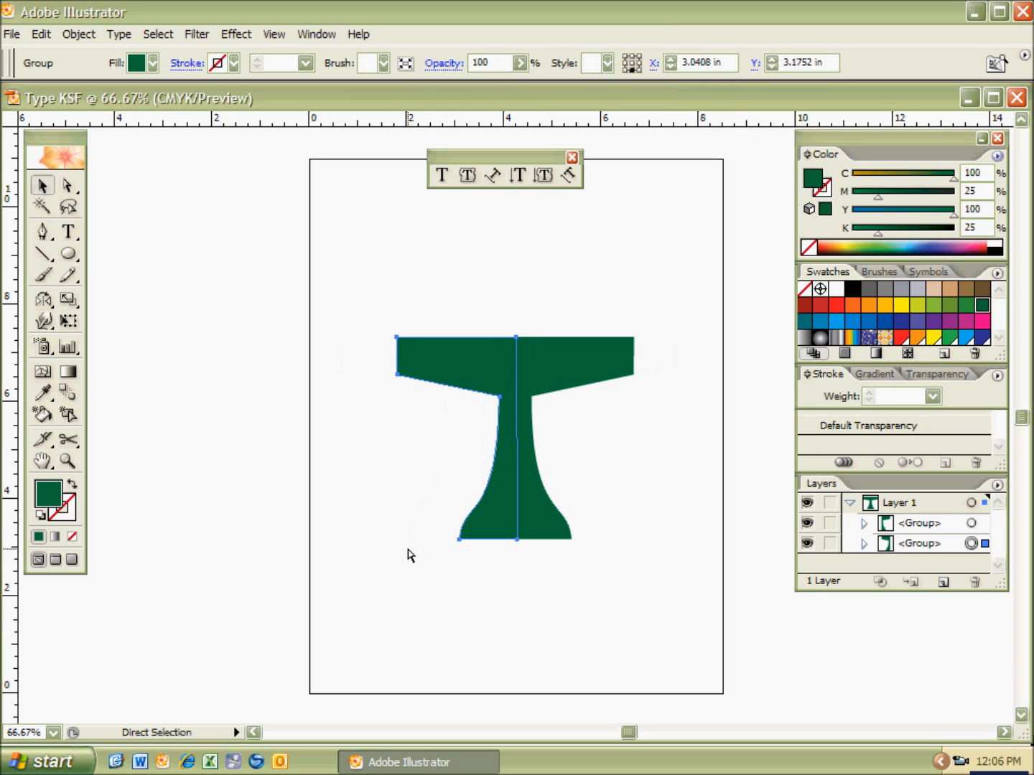
Step: Select both halves together, group them again and deselect
click(398, 578)
click(489, 511)
click(430, 595)
click(531, 524)
click(456, 591)
drag(365, 288, 651, 608)
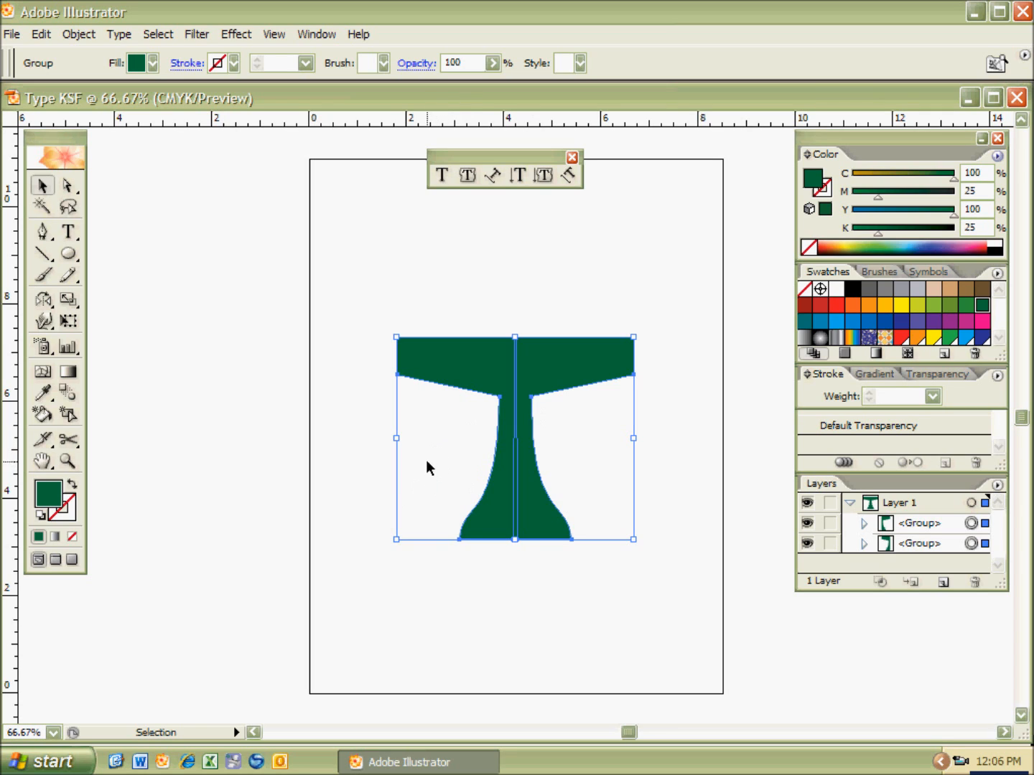
right_click(538, 376)
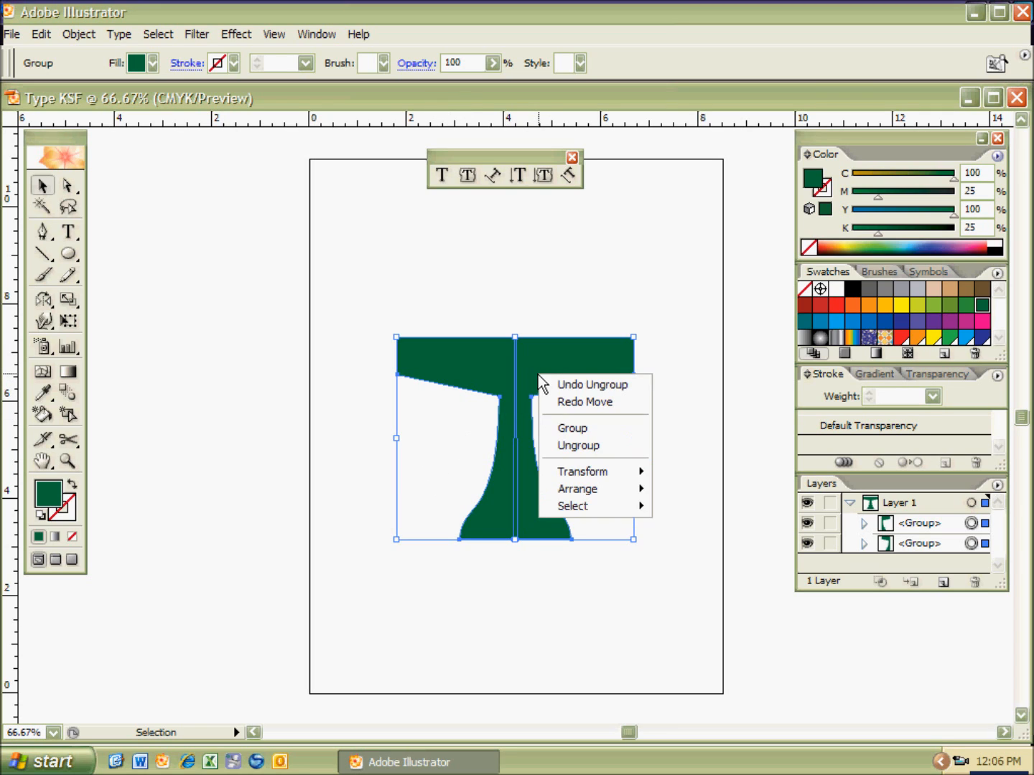
click(574, 428)
click(549, 309)
Step: Move the regrouped letter as one piece to about X 4.57 in, Y 2.88 in
drag(552, 370, 632, 370)
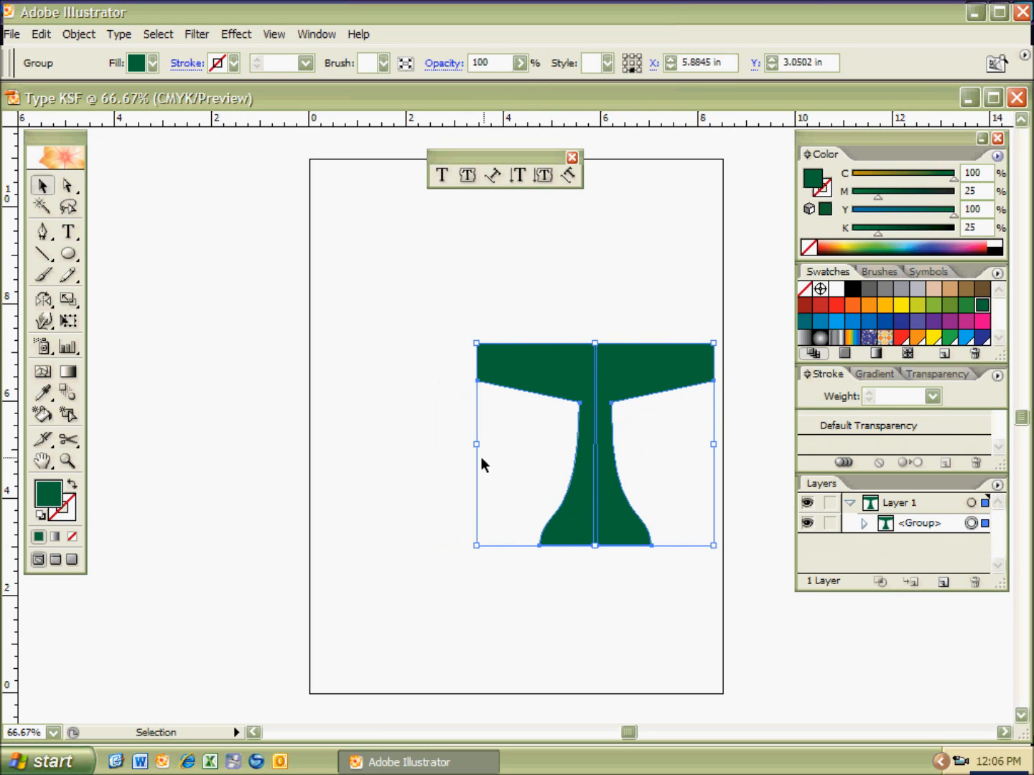
key(ctrl+z)
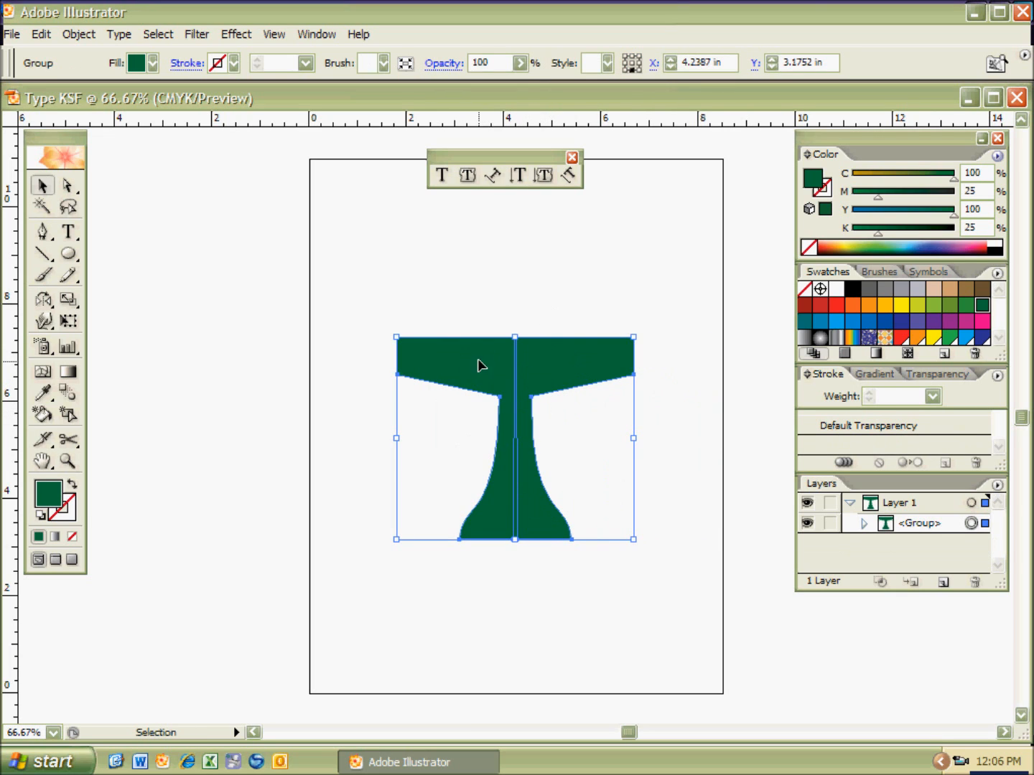
drag(481, 351, 509, 365)
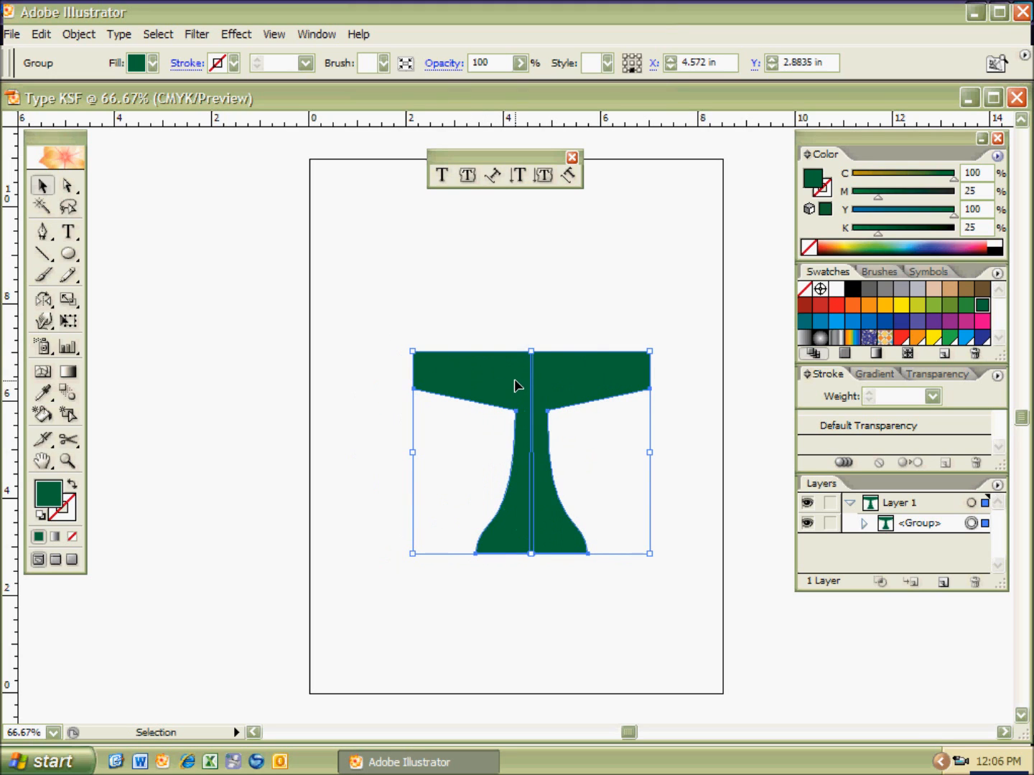
Step: Ungroup the letter once more and deselect its halves
right_click(514, 383)
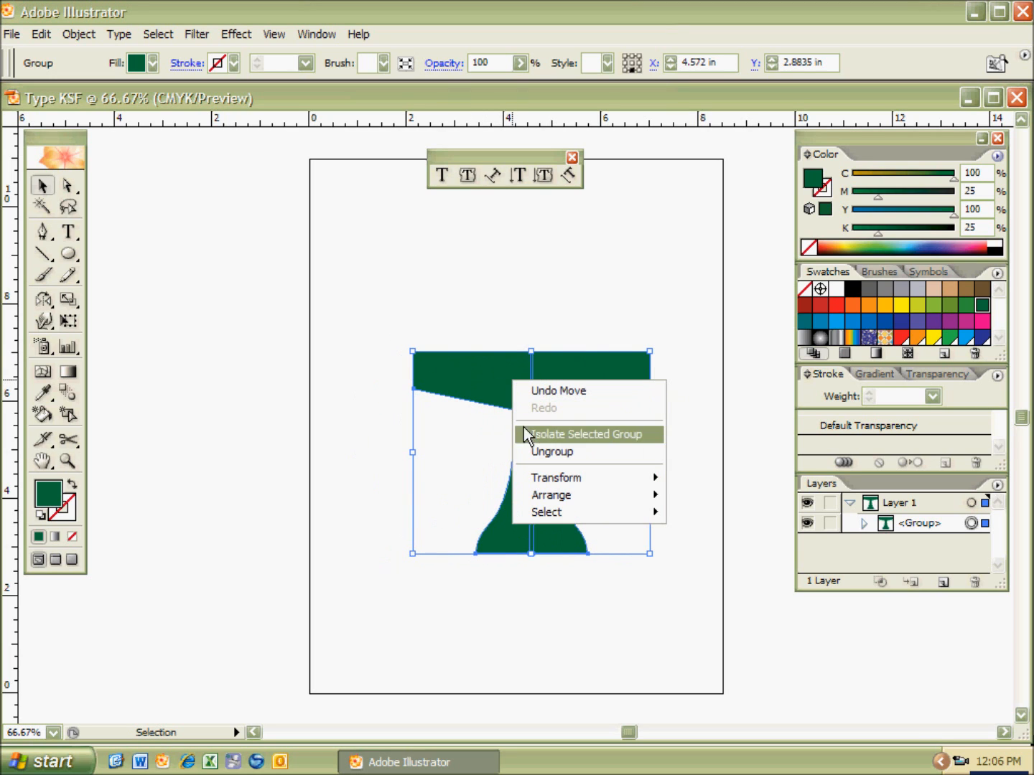
click(544, 453)
click(585, 331)
Step: Try separating the two letter halves by moving each outward, and undo both moves
drag(479, 374, 425, 365)
drag(571, 388, 612, 380)
key(ctrl+z)
key(ctrl+z)
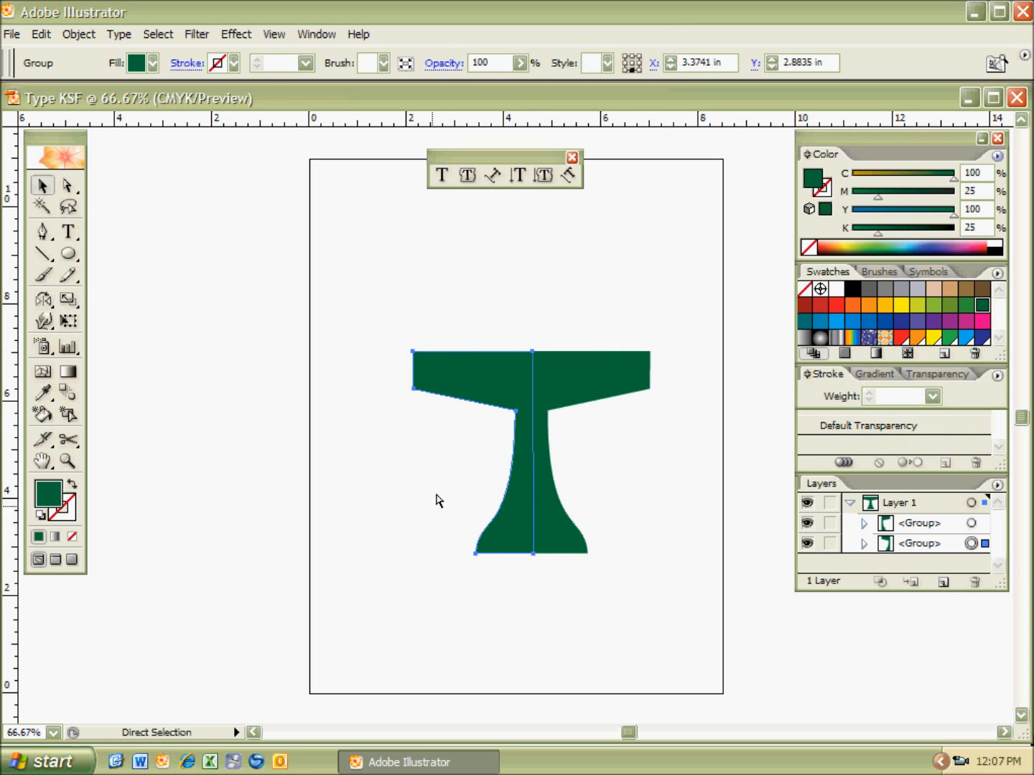
Step: Select the two halves again, combine them into a single group and deselect
click(463, 324)
drag(417, 307, 604, 546)
key(ctrl+g)
click(470, 289)
Step: Move the grouped letter up and left into the upper-left part of the page, and deselect
drag(472, 365, 424, 284)
click(408, 542)
drag(492, 410, 458, 388)
click(439, 579)
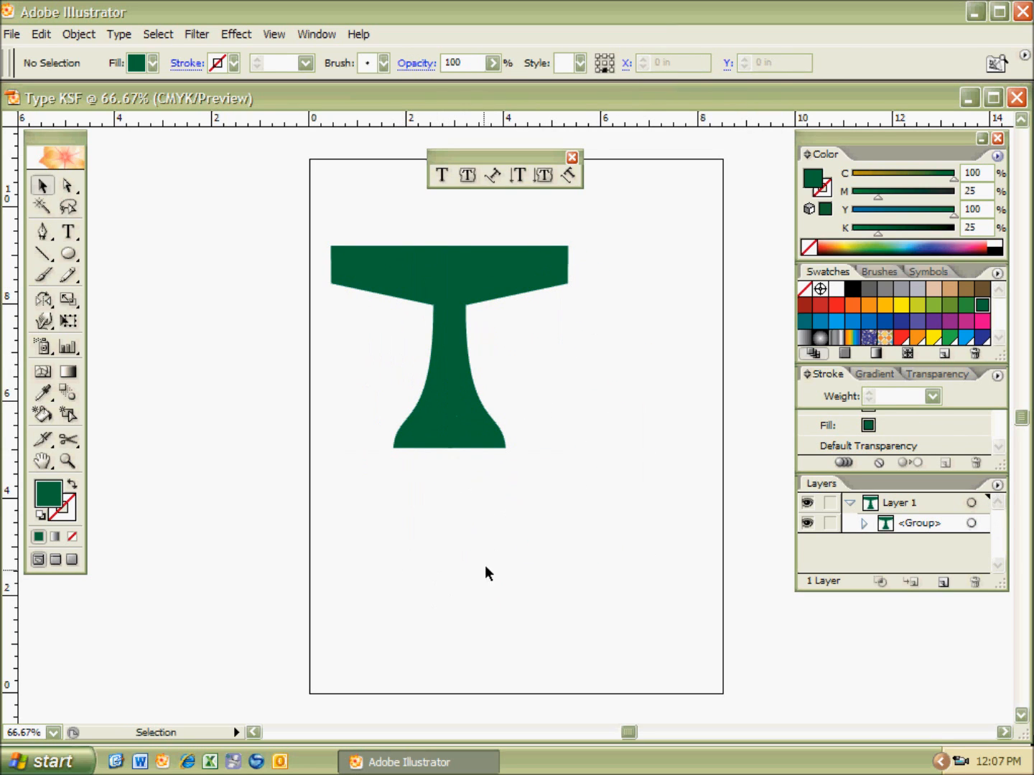